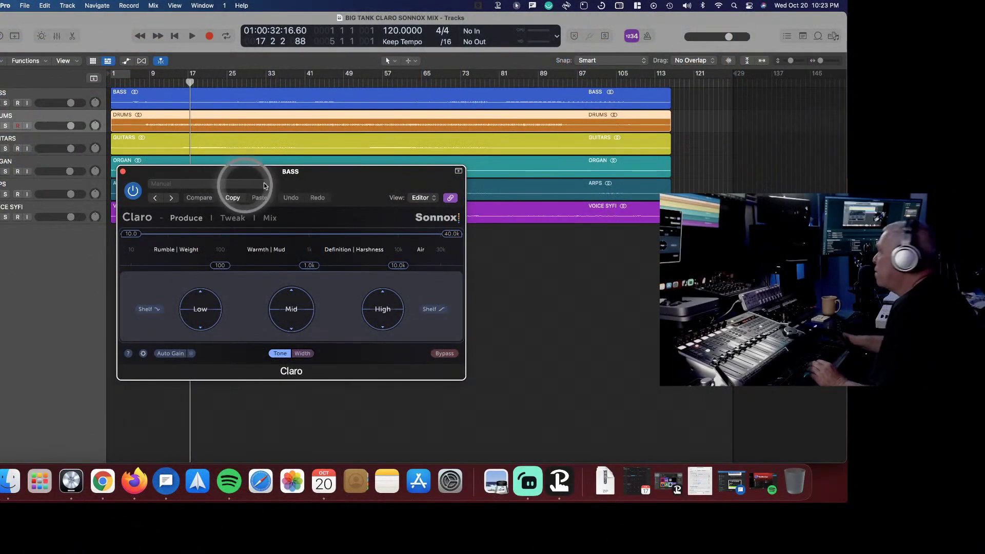
# - Close the BASS track's Claro window and play the song through from the beginning
pyautogui.click(122, 172)
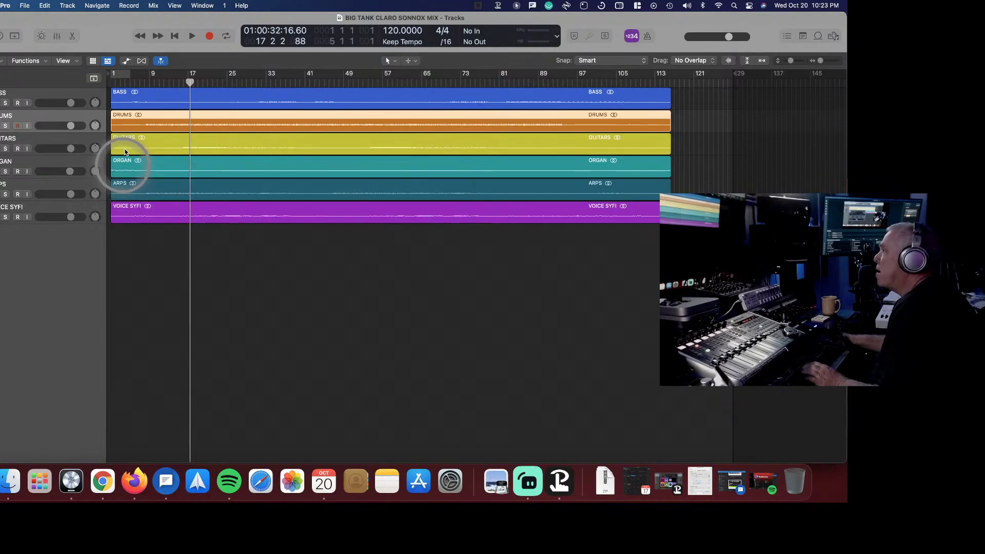
pyautogui.press('Return')
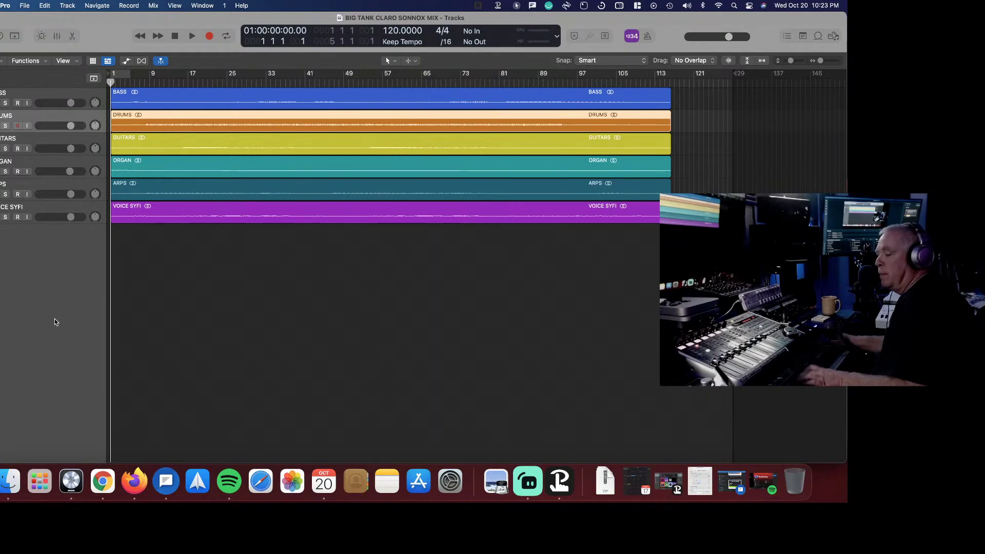
pyautogui.press('space')
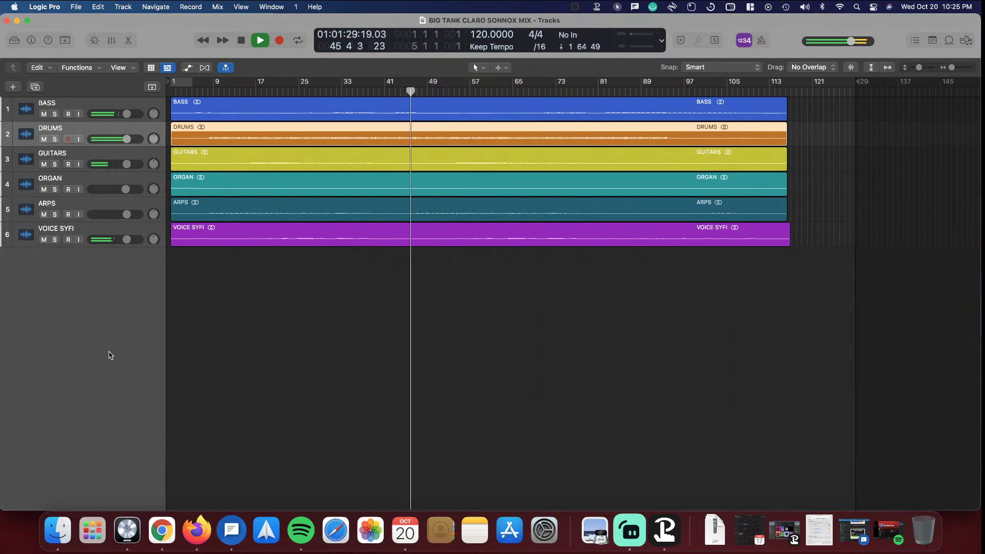
pyautogui.click(108, 355)
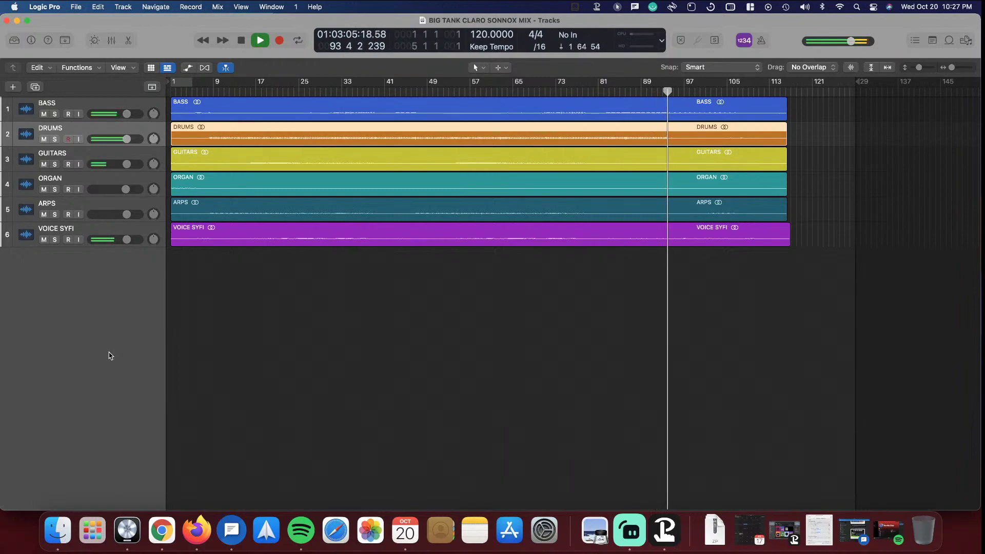
pyautogui.click(110, 356)
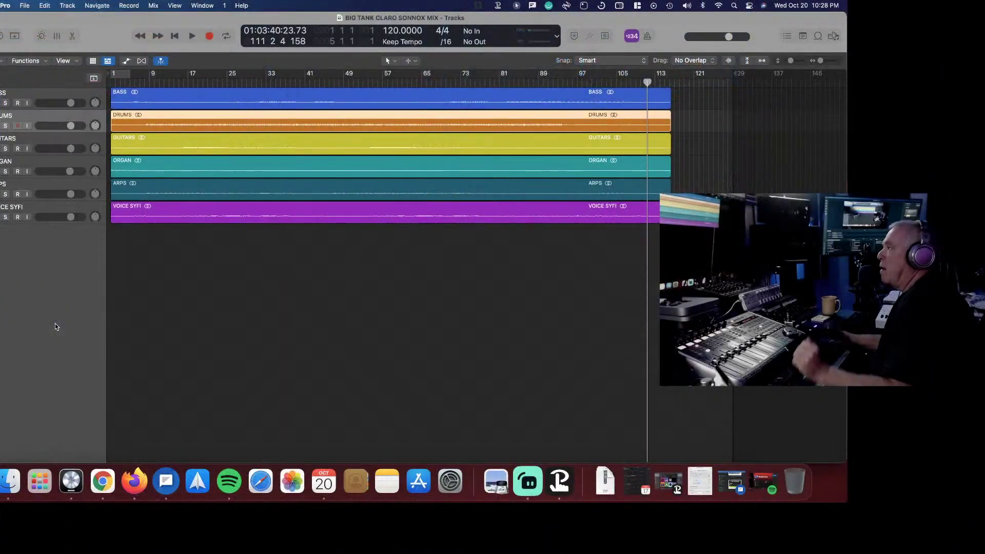
# - Show the mixer and play the song from the start, skipping ahead to bar 9 and bar 17
pyautogui.click(56, 37)
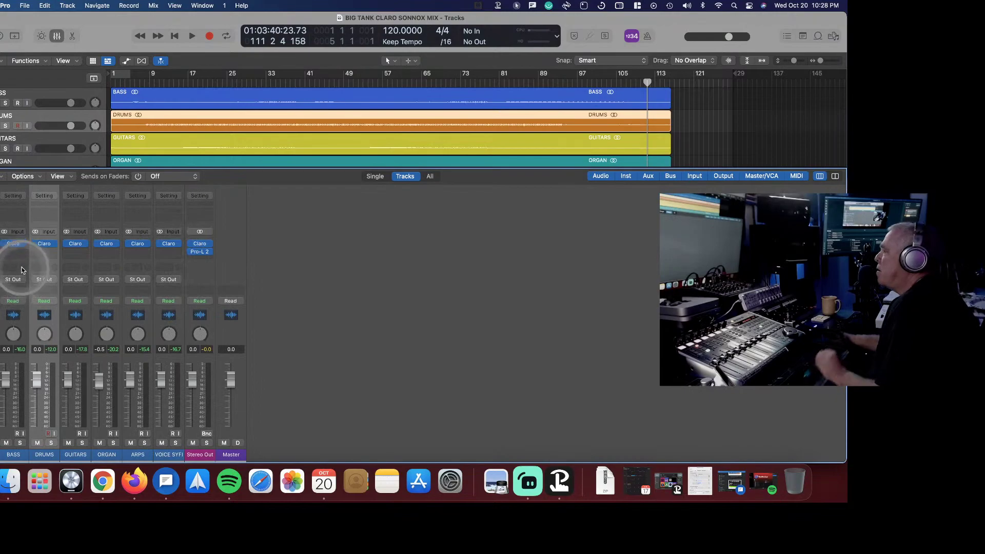
pyautogui.moveTo(12, 247)
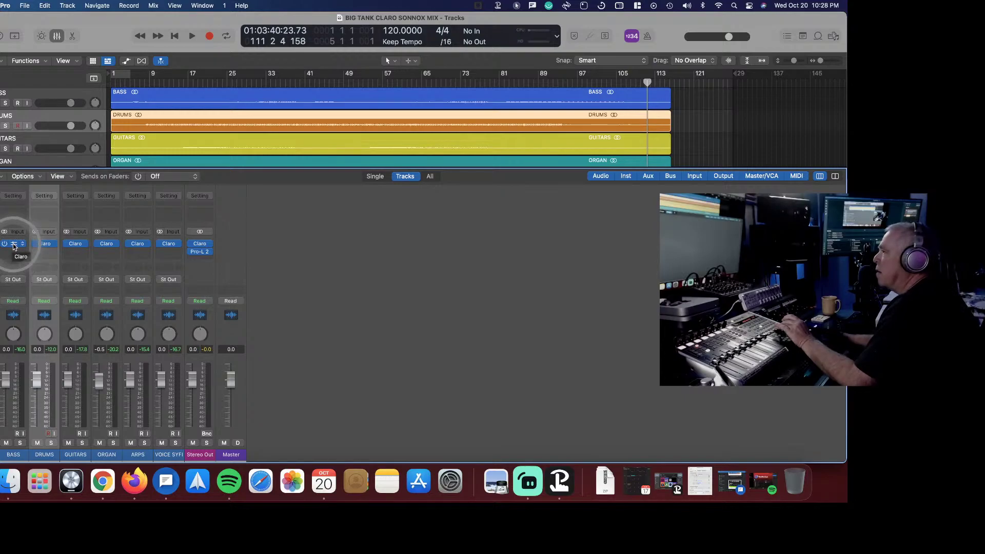
pyautogui.press('Return')
pyautogui.press('space')
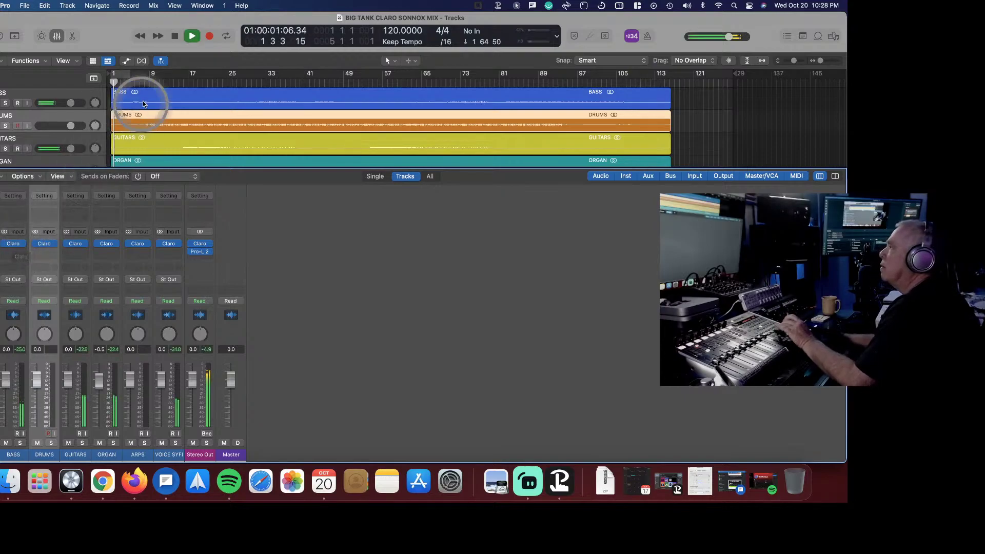
pyautogui.click(151, 82)
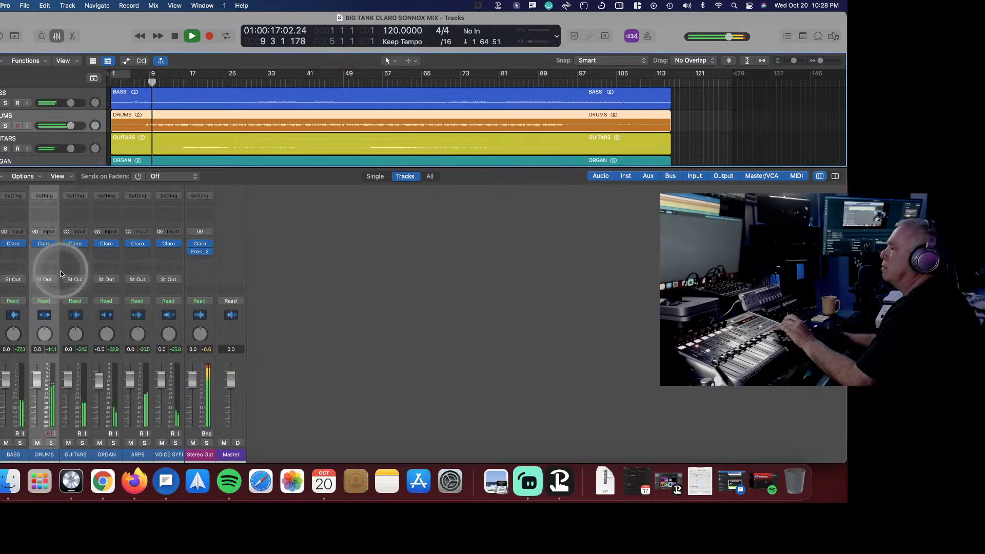
pyautogui.click(188, 82)
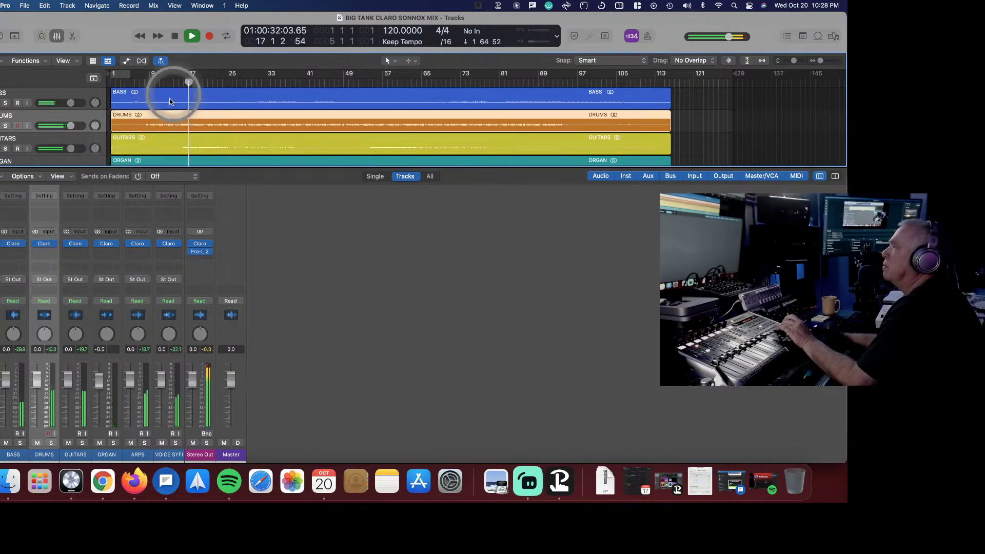
# - Open Claro on the DRUMS channel, solo the track and boost the Mid band to about 6.05 at 1.9k
pyautogui.click(44, 243)
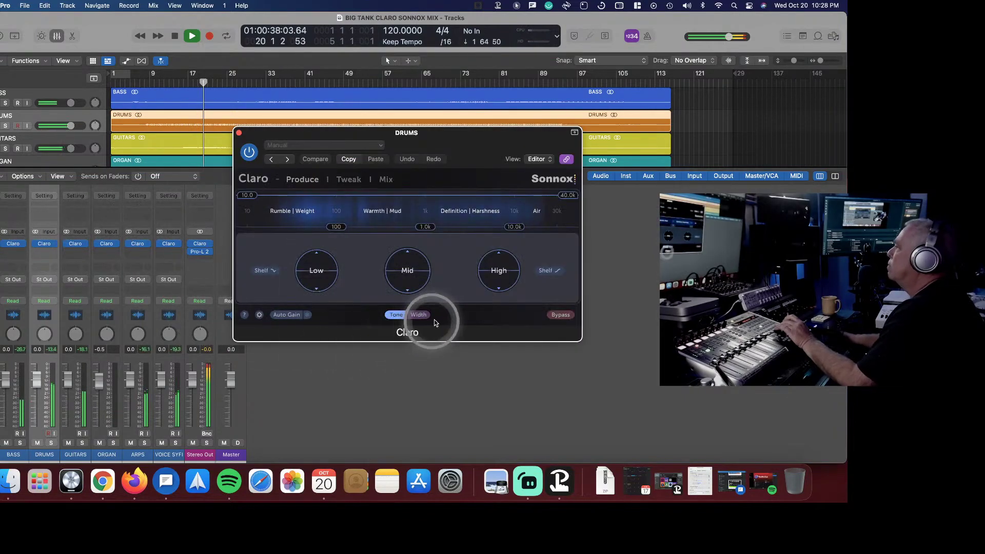
pyautogui.moveTo(406, 270)
pyautogui.mouseDown()
pyautogui.moveTo(407, 235)
pyautogui.moveTo(402, 282)
pyautogui.mouseUp()
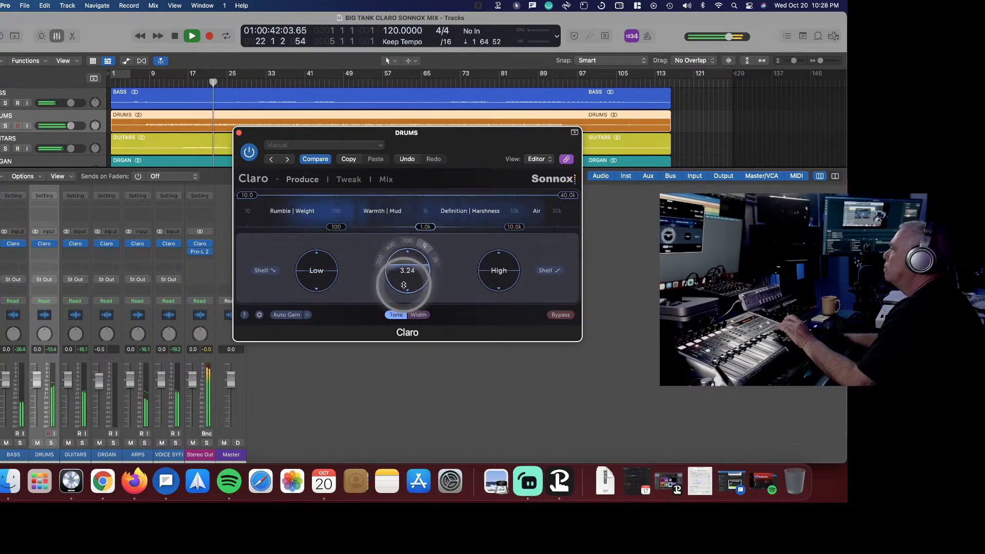
pyautogui.click(51, 443)
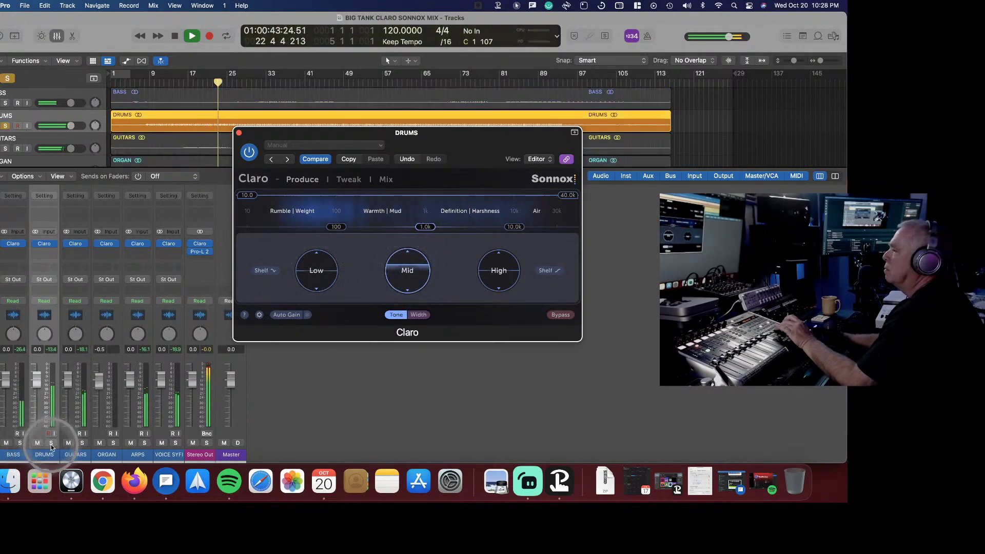
pyautogui.moveTo(410, 259); pyautogui.dragTo(425, 259)
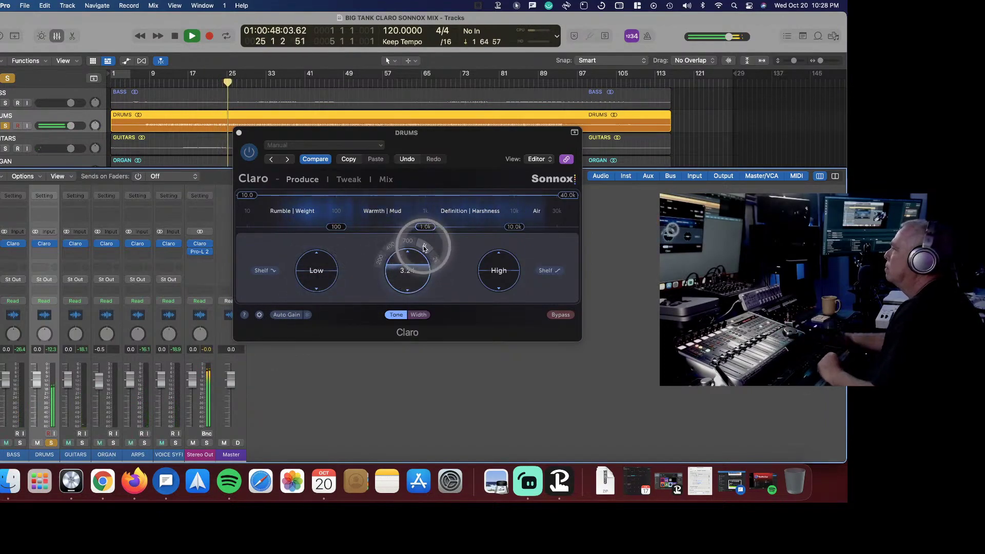
pyautogui.moveTo(411, 264); pyautogui.dragTo(413, 249)
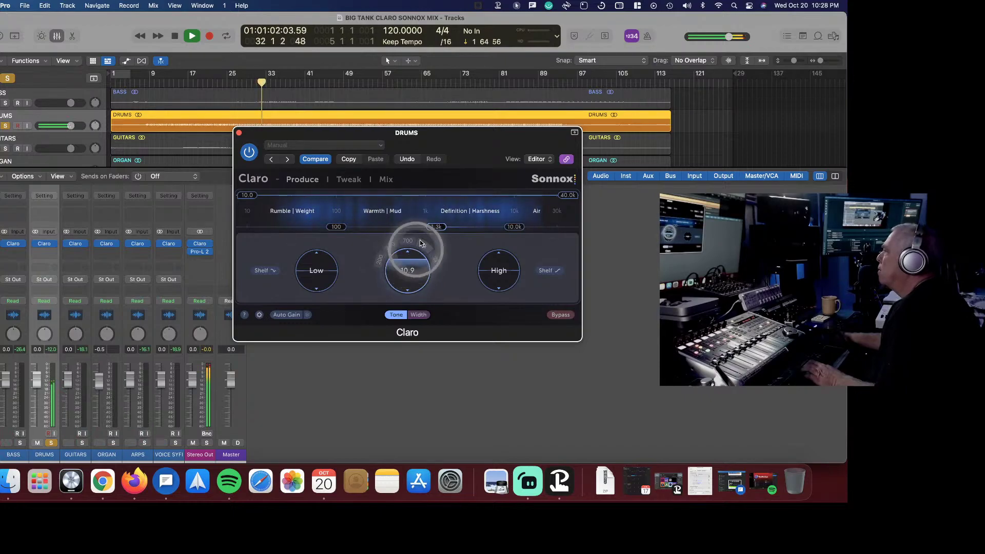
pyautogui.moveTo(435, 227)
pyautogui.mouseDown()
pyautogui.moveTo(459, 227)
pyautogui.moveTo(451, 227)
pyautogui.mouseUp()
pyautogui.moveTo(411, 255); pyautogui.dragTo(408, 285)
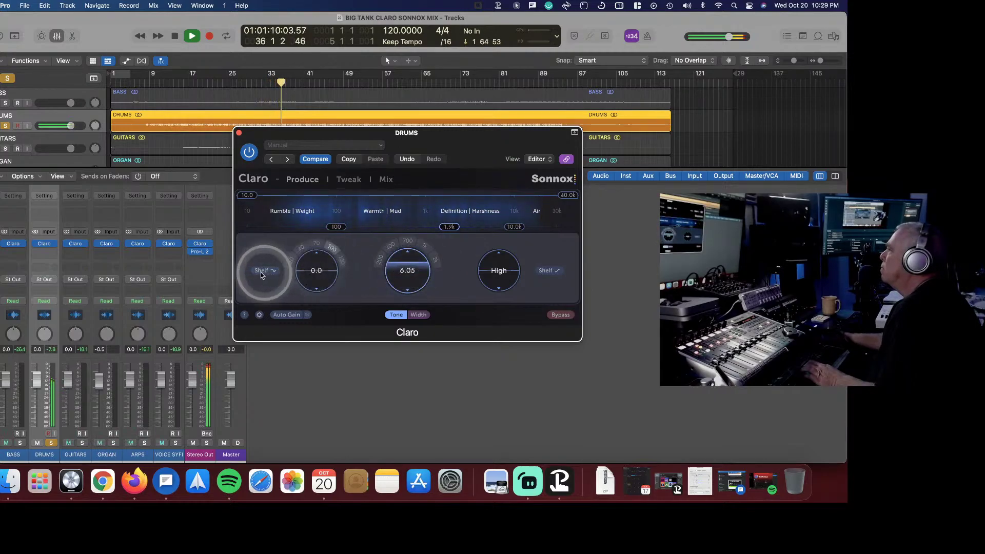
# - Turn the drums' Low band into a shelf at 48.1 Hz and boost it to about 5.70
pyautogui.moveTo(307, 268); pyautogui.dragTo(313, 241)
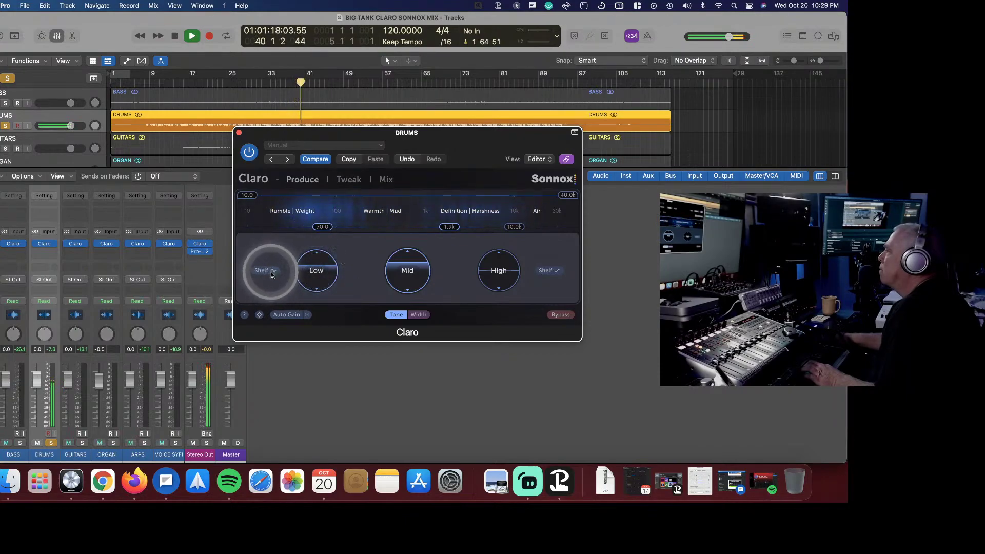
pyautogui.moveTo(322, 227); pyautogui.dragTo(309, 244)
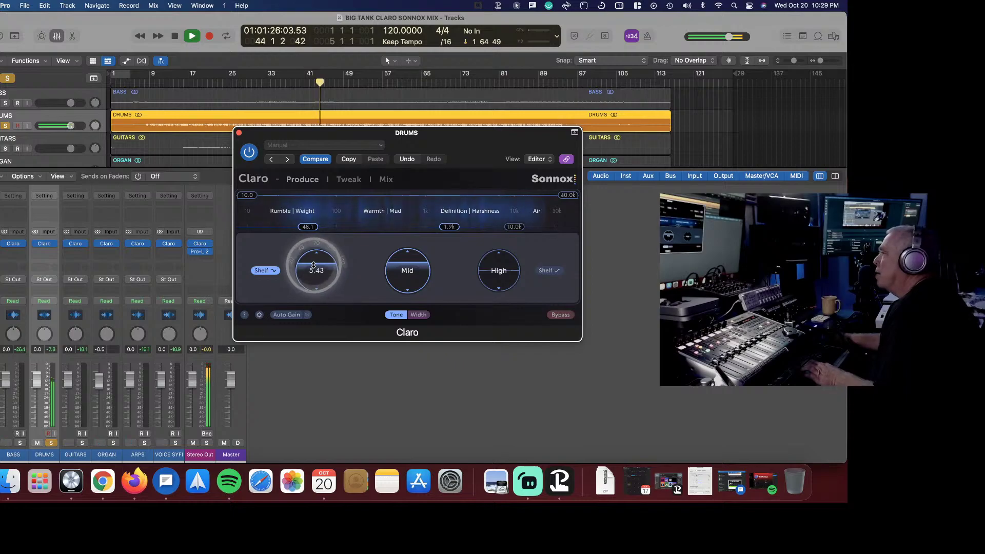
pyautogui.moveTo(309, 244); pyautogui.dragTo(309, 241)
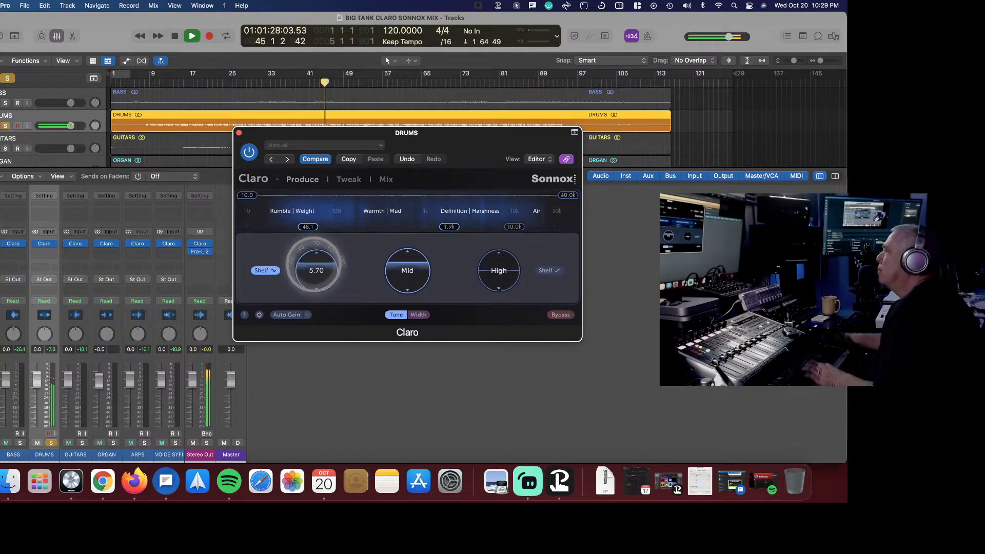
# - Compare the drums with Claro bypassed and active, and with Auto Gain on and off
pyautogui.click(561, 315)
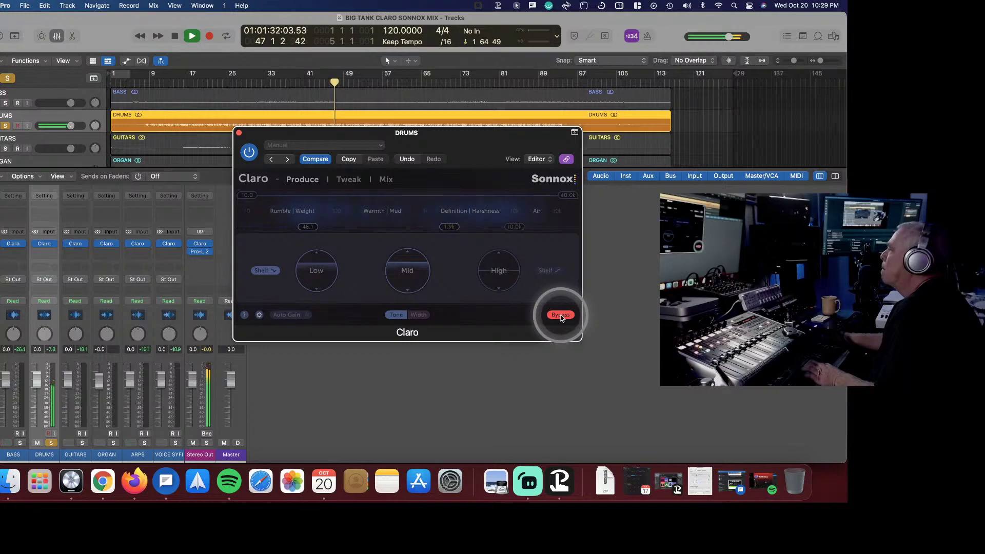
pyautogui.click(560, 315)
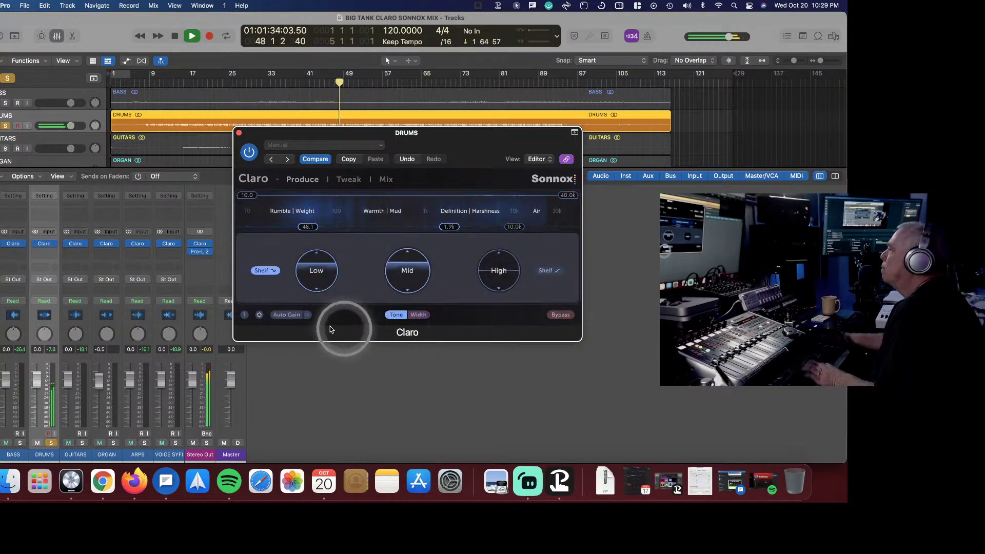
pyautogui.click(284, 314)
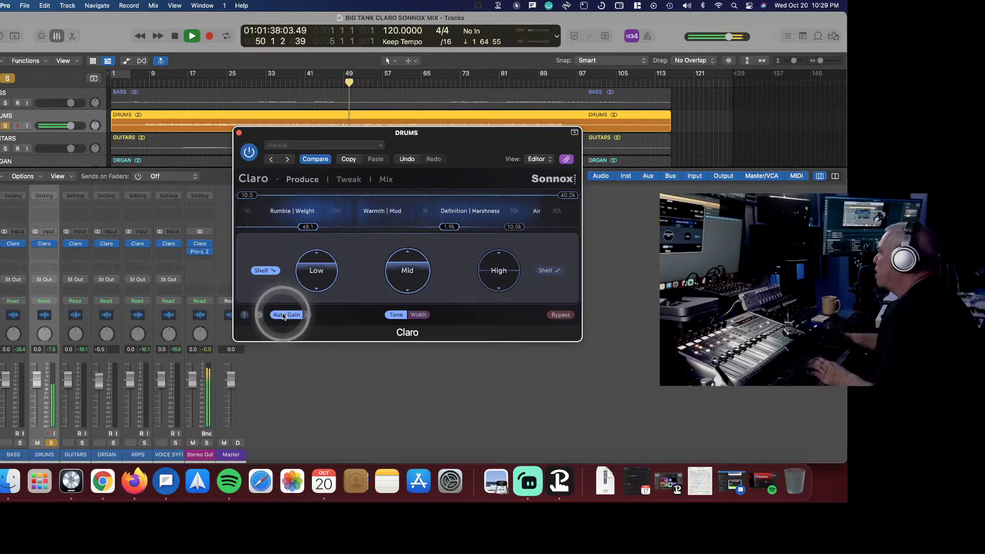
pyautogui.click(283, 315)
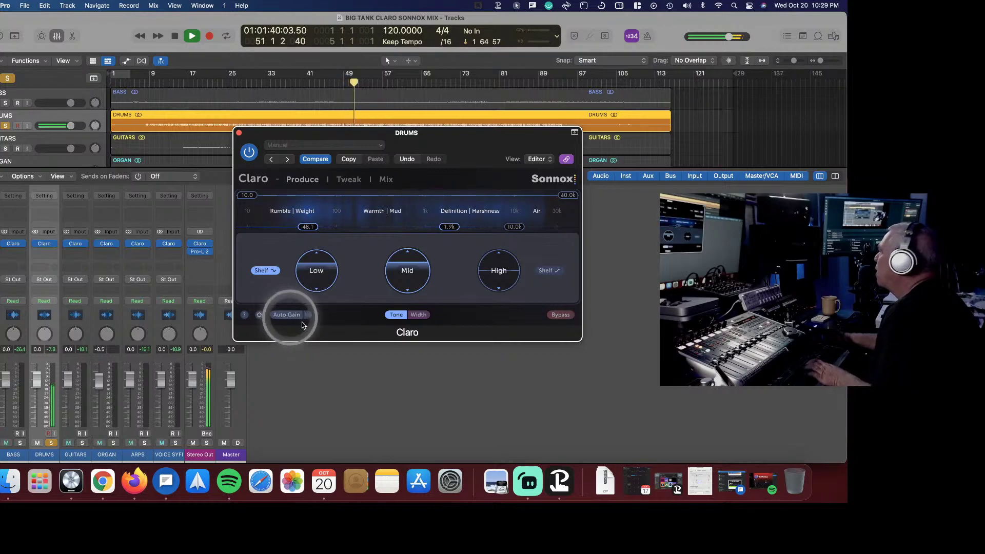
# - Unsolo the drums and rebalance their EQ in the full mix, boosting High, fine-tuning Mid and setting Low to about 3.64
pyautogui.moveTo(316, 270); pyautogui.dragTo(325, 271)
pyautogui.press('s')
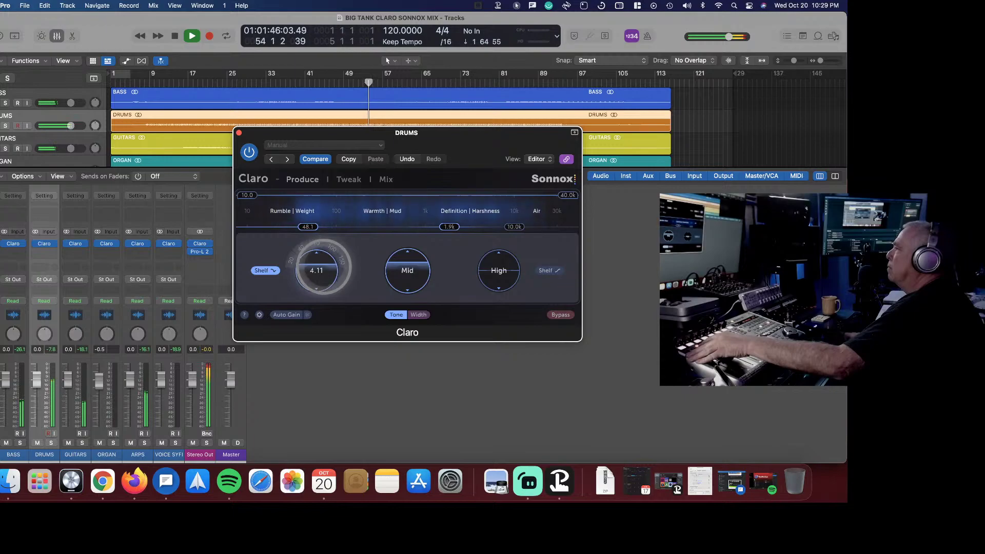
pyautogui.moveTo(498, 270); pyautogui.dragTo(499, 259)
pyautogui.moveTo(407, 270); pyautogui.dragTo(407, 264)
pyautogui.moveTo(318, 267)
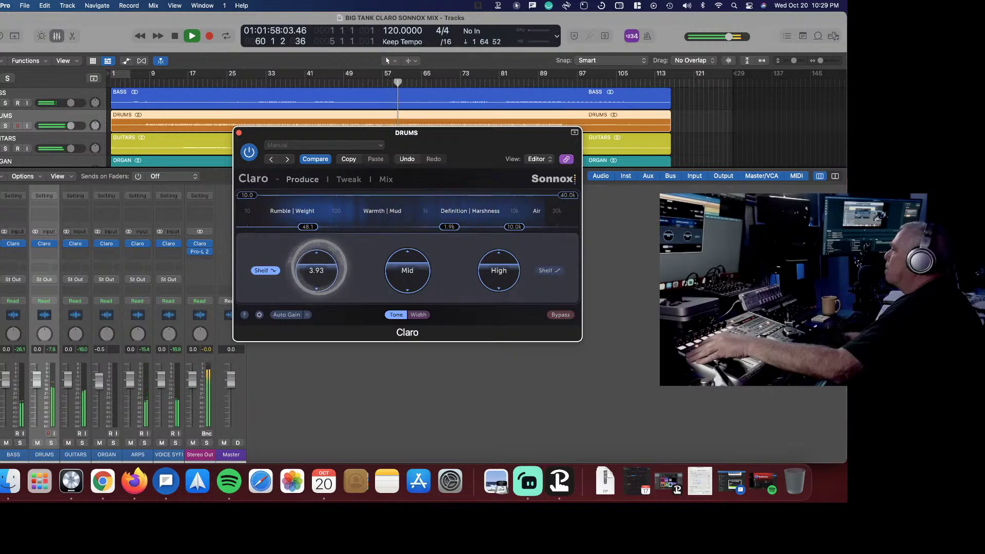
pyautogui.moveTo(318, 265)
pyautogui.mouseDown()
pyautogui.moveTo(272, 267)
pyautogui.moveTo(317, 264)
pyautogui.mouseUp()
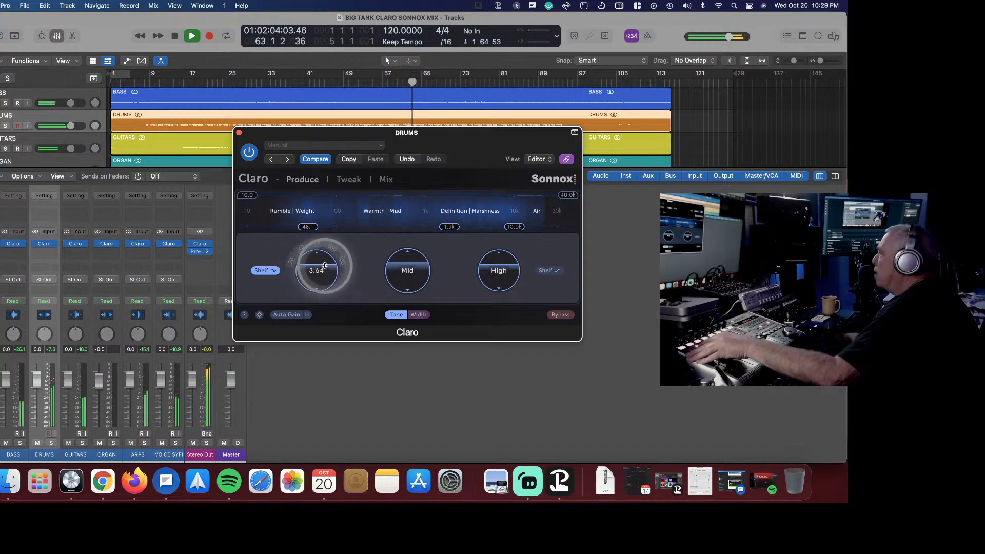
pyautogui.press('space')
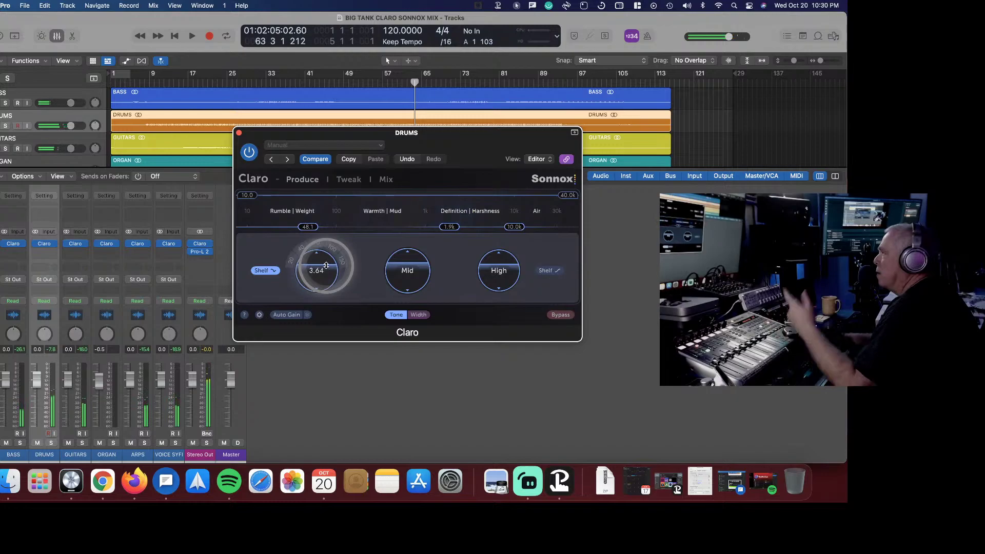
# - Resume playback with the drums EQ in the Tweak view and add a 12 dB high-pass filter at about 23.18 Hz
pyautogui.press('space')
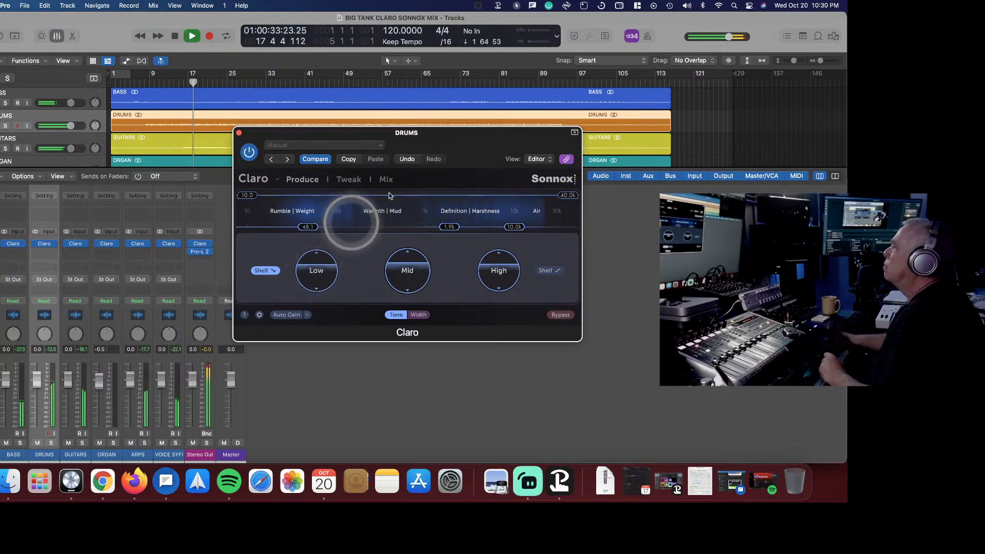
pyautogui.click(343, 179)
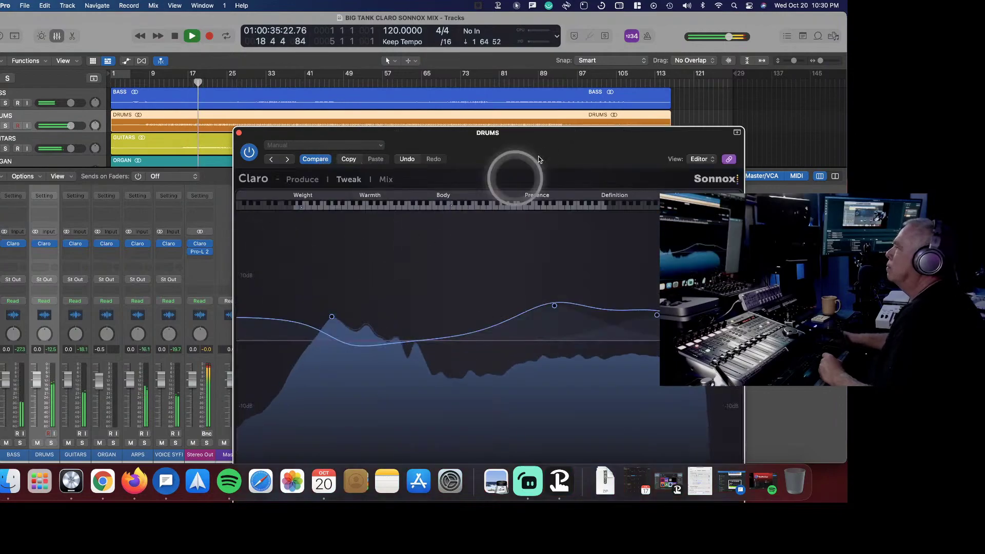
pyautogui.moveTo(590, 154); pyautogui.dragTo(462, 54)
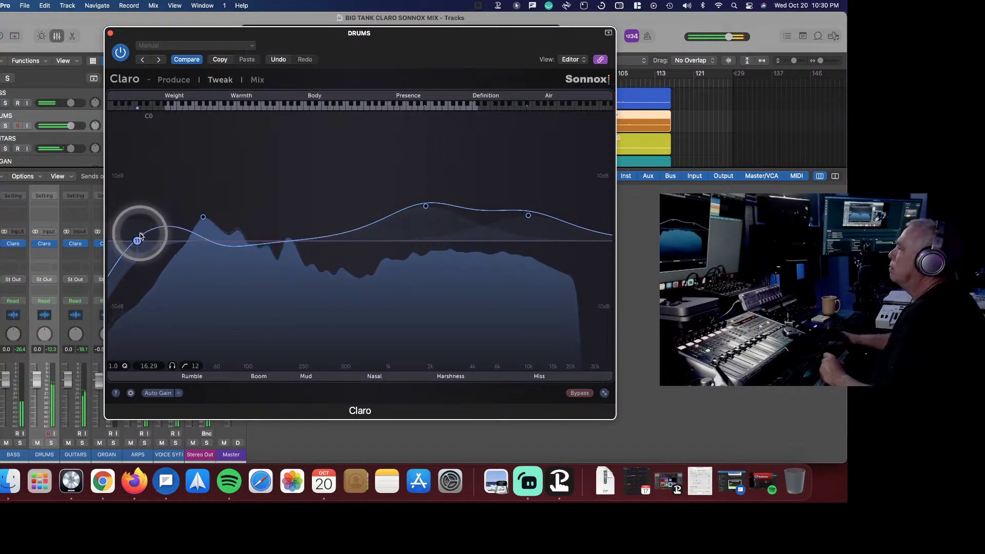
pyautogui.moveTo(137, 239); pyautogui.dragTo(157, 239)
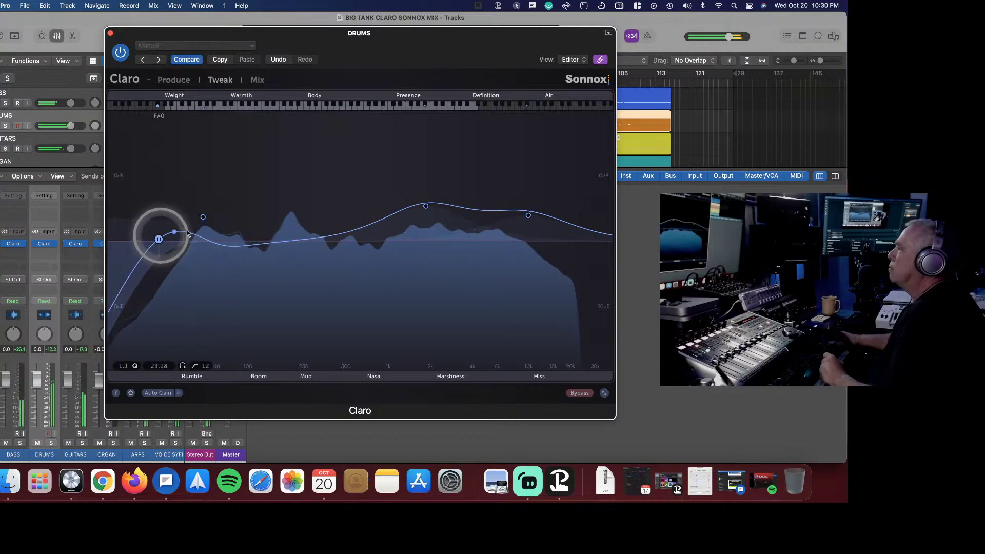
# - Raise the drums' low band slightly, set the mid band to 6.6 dB at 2126 Hz, and add a band at 135.6 Hz
pyautogui.moveTo(204, 217); pyautogui.dragTo(203, 212)
pyautogui.moveTo(426, 207)
pyautogui.mouseDown()
pyautogui.moveTo(448, 175)
pyautogui.moveTo(433, 172)
pyautogui.moveTo(433, 198)
pyautogui.mouseUp()
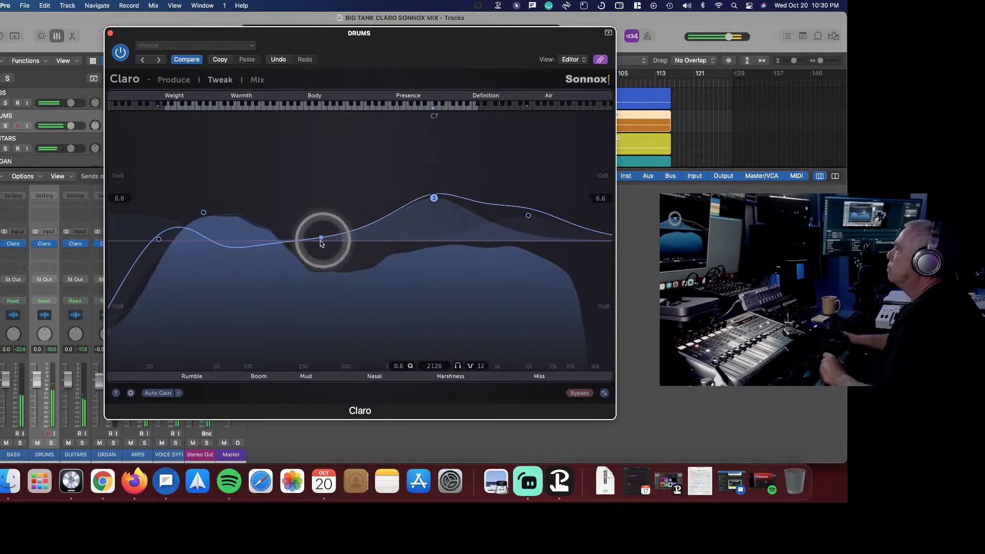
pyautogui.click(266, 243)
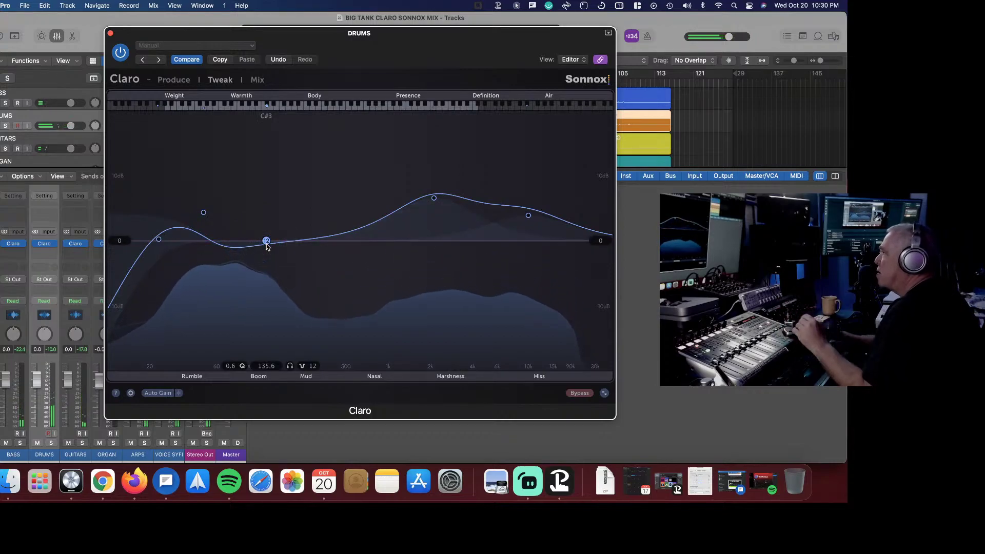
# - Look at the drums Claro's Mix view with its reference track list and return to the Tweak view
pyautogui.click(258, 80)
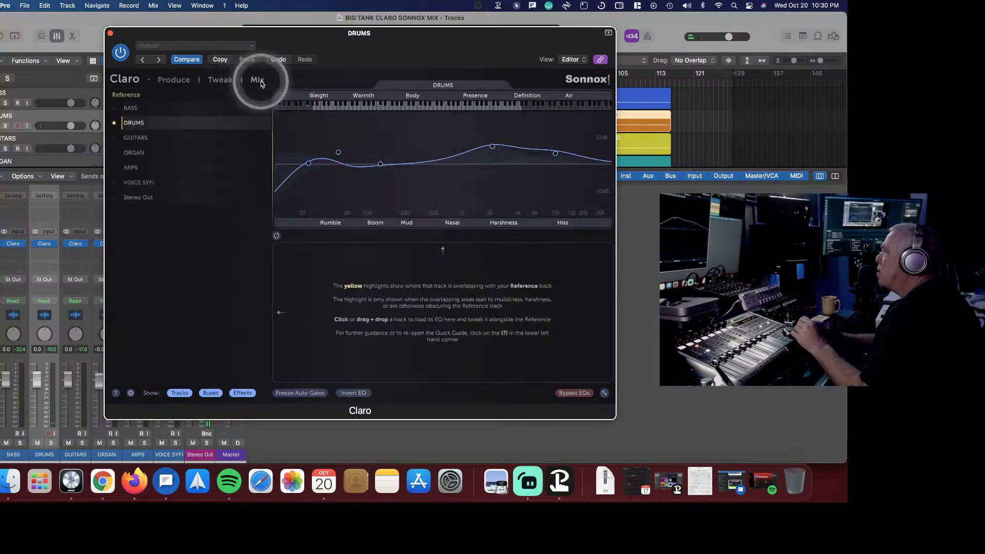
pyautogui.click(219, 82)
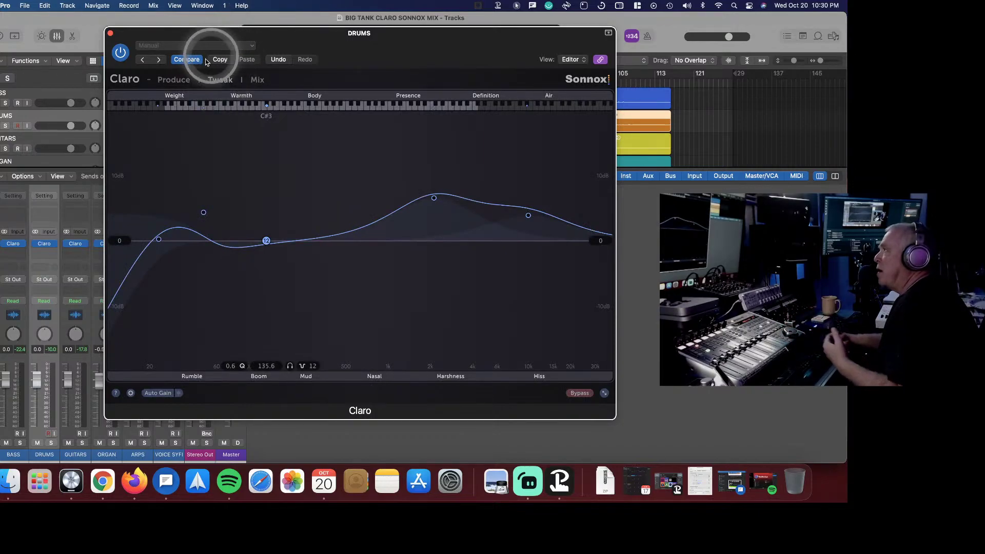
# - Look at the drums' Width controls in the Produce view and return to the Tweak view
pyautogui.click(186, 82)
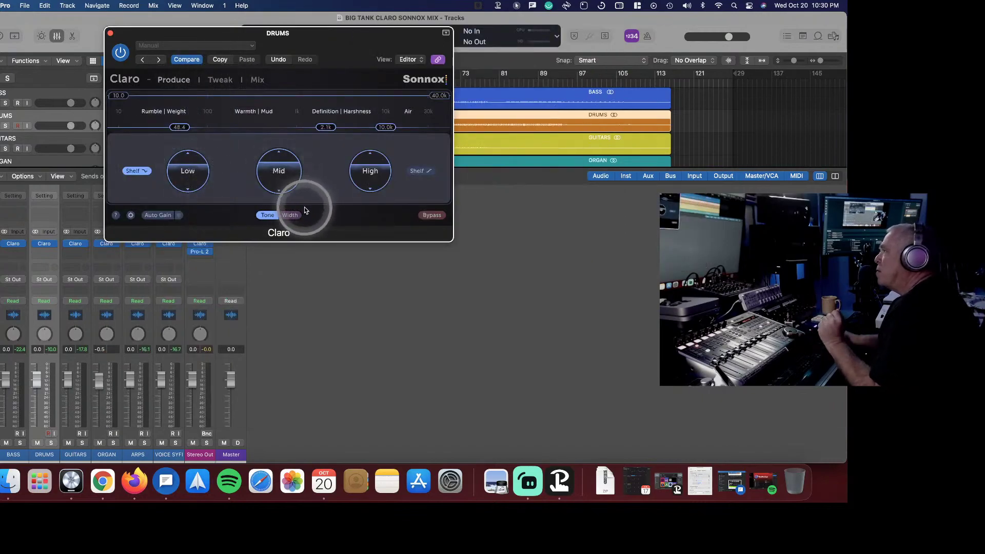
pyautogui.click(292, 214)
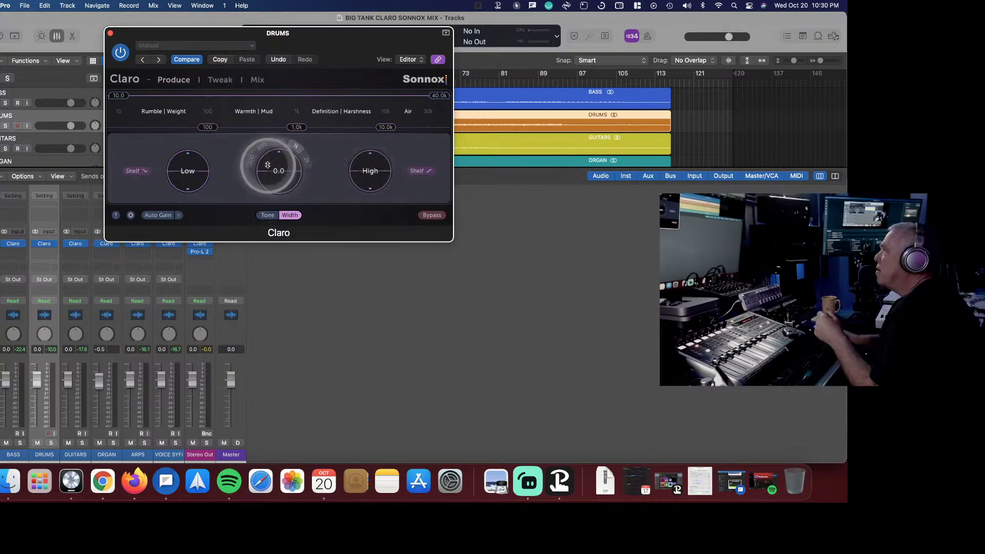
pyautogui.click(219, 80)
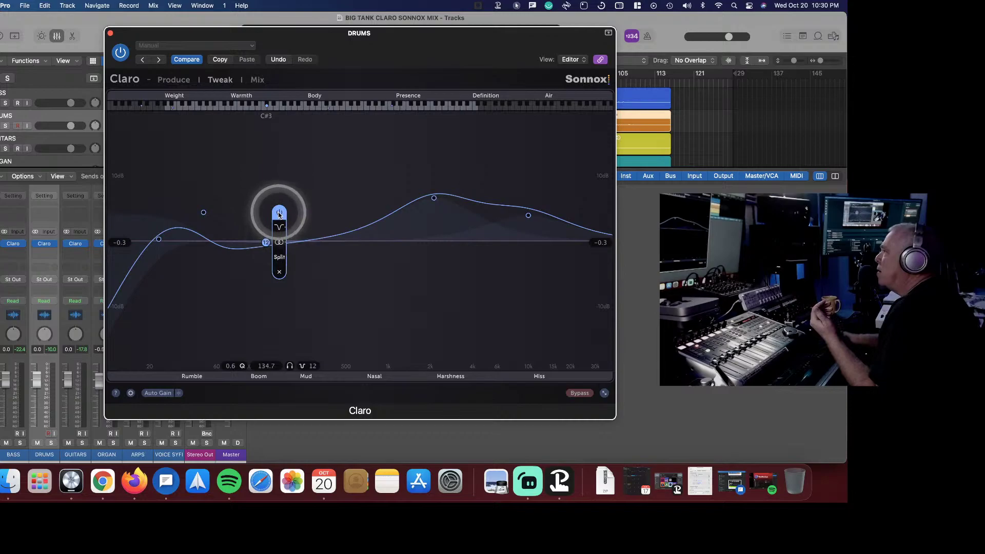
# - Open the channel options of the drums' 134.7 Hz band, split the band, and try to undo the last change
pyautogui.moveTo(278, 231)
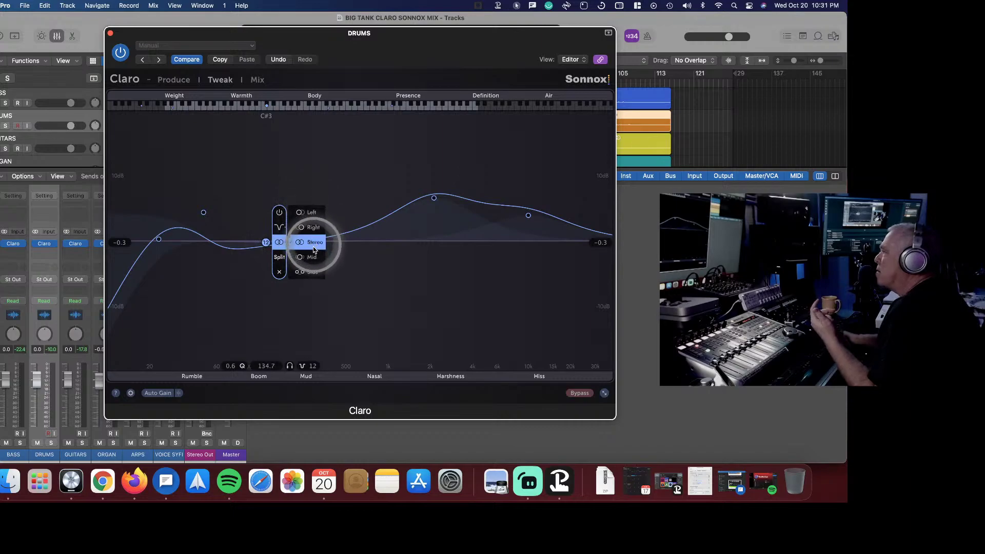
pyautogui.click(298, 272)
pyautogui.click(279, 261)
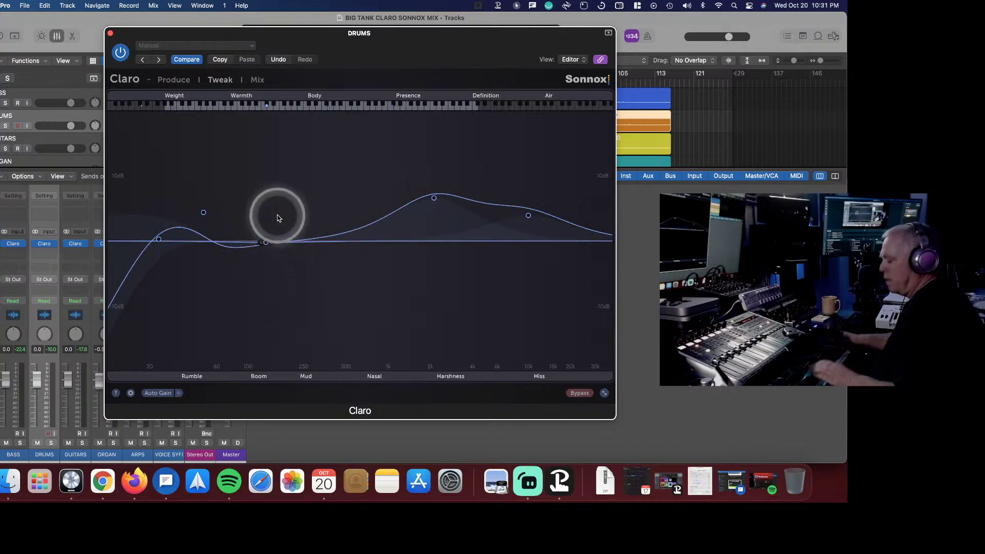
pyautogui.press('super+z')
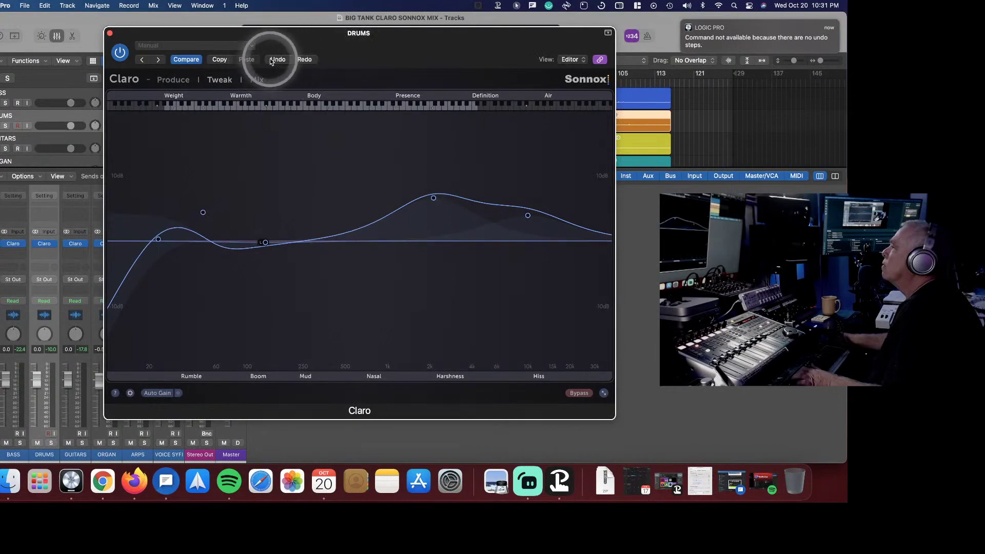
# - Resume playback, raise the drums' mid band to 7.4 dB at 1990 Hz and set the high band to 4.4 dB at 11674 Hz
pyautogui.press('space')
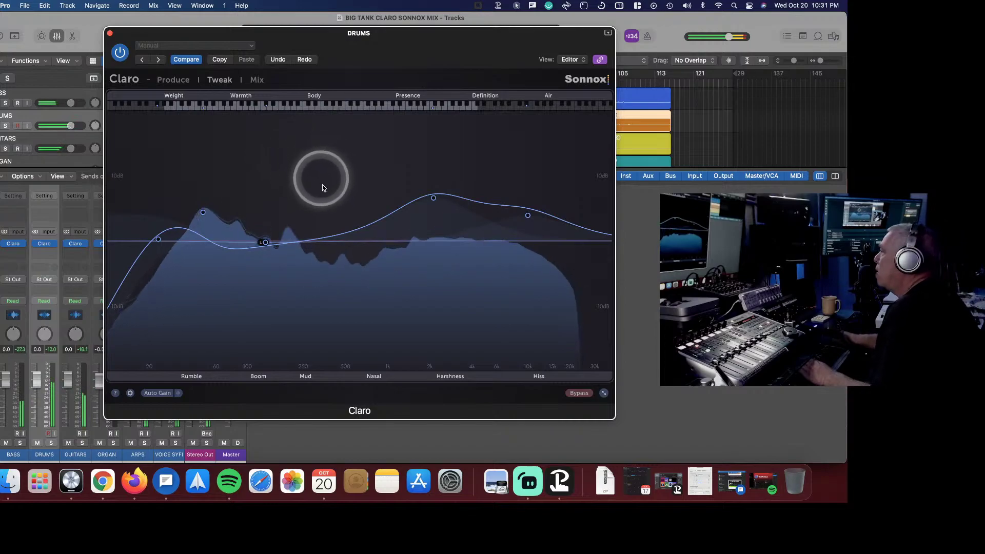
pyautogui.moveTo(433, 198)
pyautogui.moveTo(433, 198); pyautogui.dragTo(429, 192)
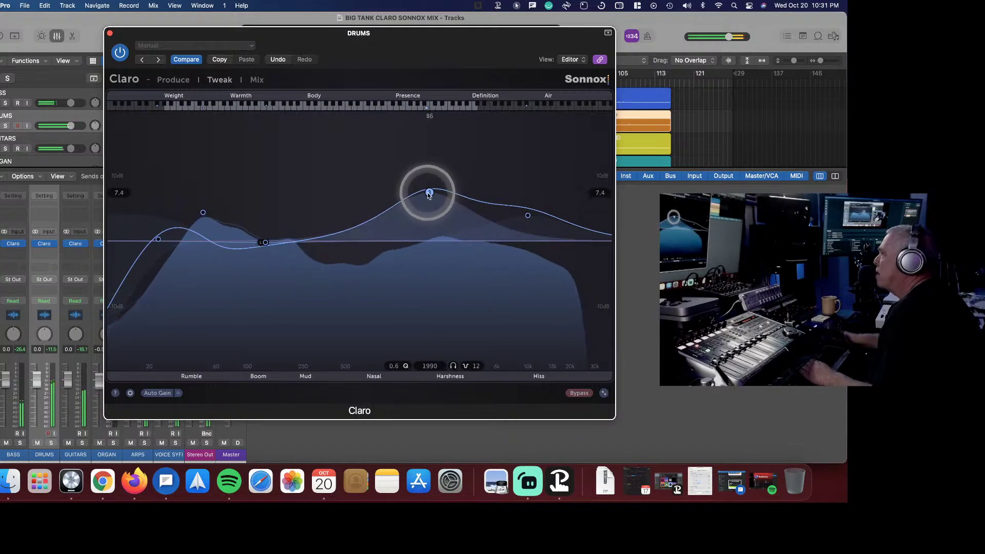
pyautogui.moveTo(528, 215)
pyautogui.mouseDown()
pyautogui.moveTo(539, 200)
pyautogui.moveTo(545, 208)
pyautogui.moveTo(533, 215)
pyautogui.mouseUp()
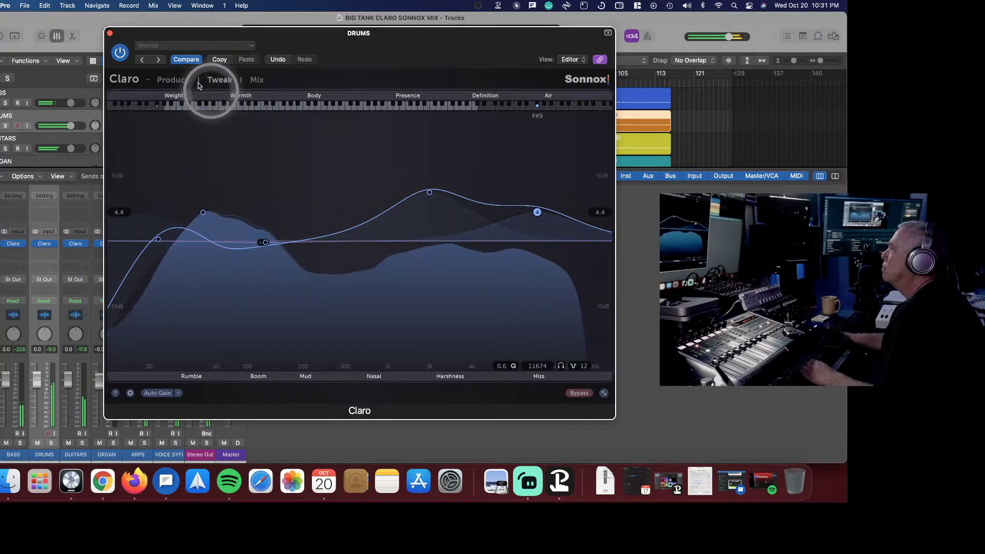
# - Boost the drums' High width in the Produce view and lower the high-pass filter to 20.60 Hz in the Tweak view
pyautogui.click(173, 80)
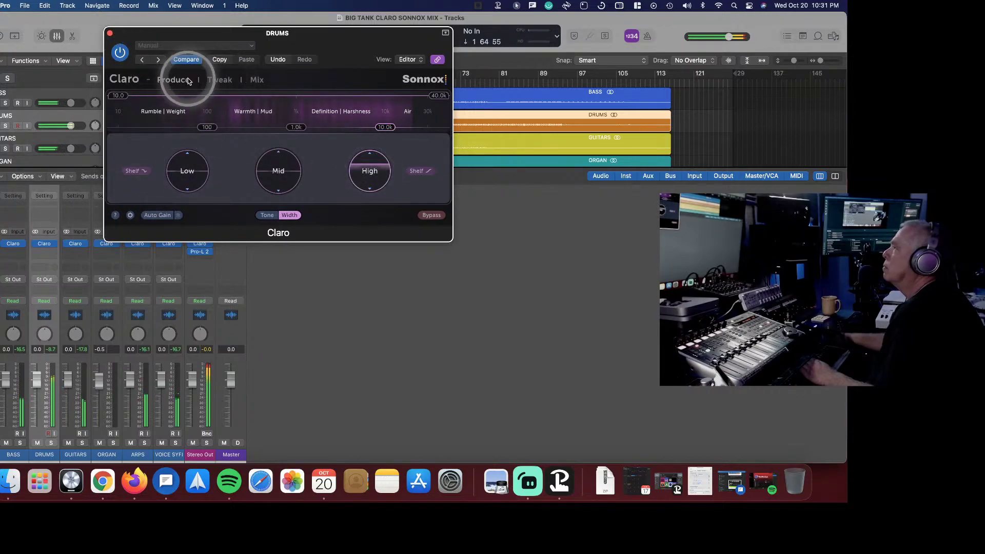
pyautogui.click(220, 80)
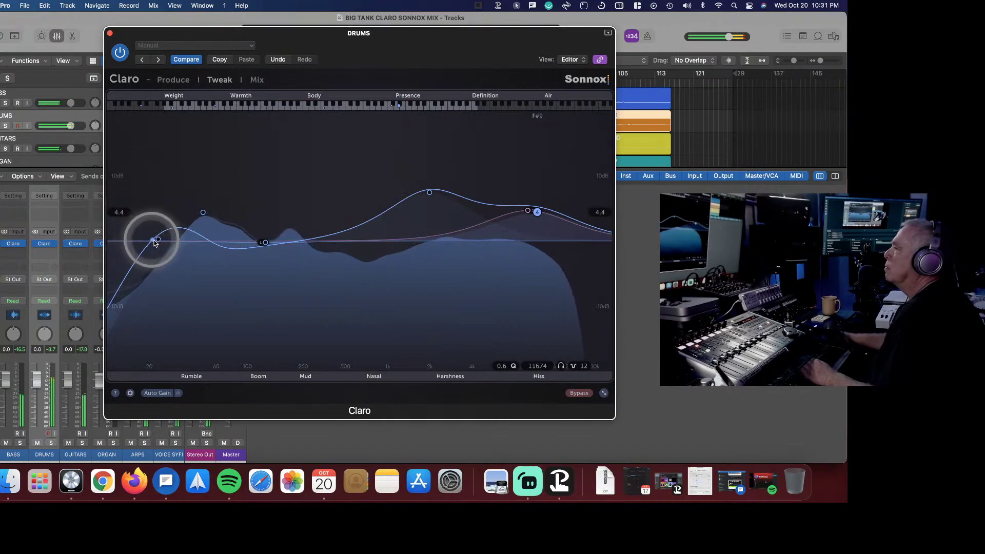
pyautogui.moveTo(158, 239); pyautogui.dragTo(150, 239)
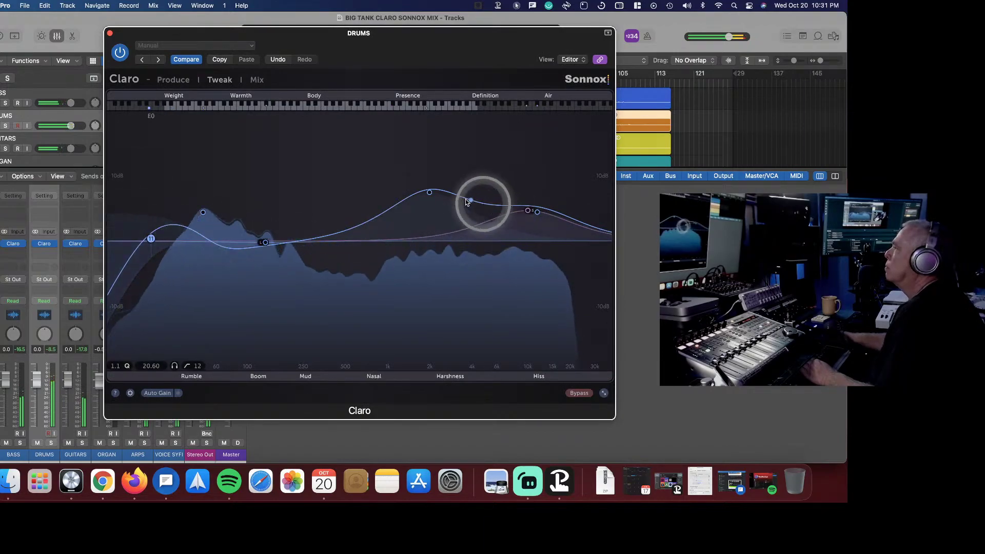
# - Set the drums' mid band to 6.6 dB at 1989 Hz and the width band to 4.0 dB at 15059 Hz, closing the EQ
pyautogui.moveTo(430, 192); pyautogui.dragTo(429, 197)
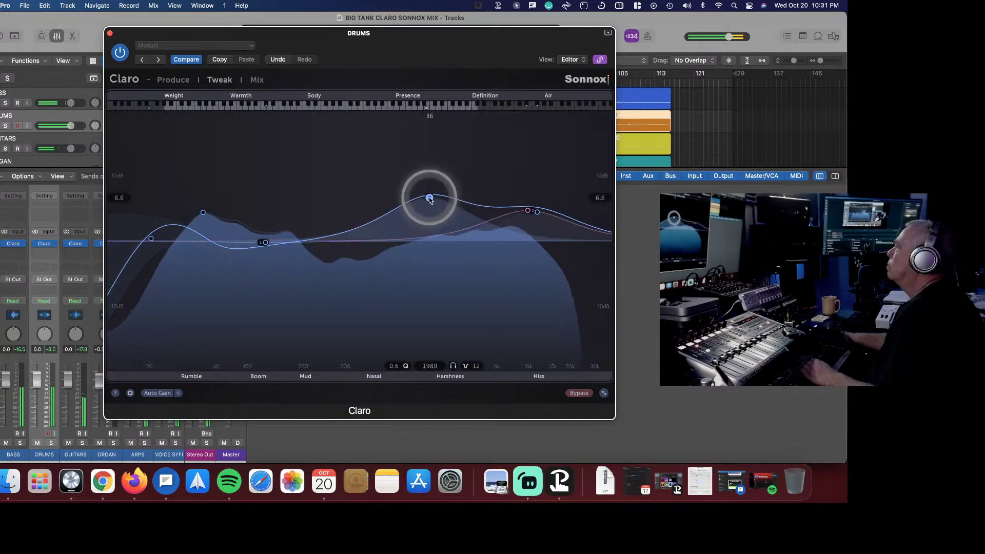
pyautogui.moveTo(536, 215); pyautogui.dragTo(553, 215)
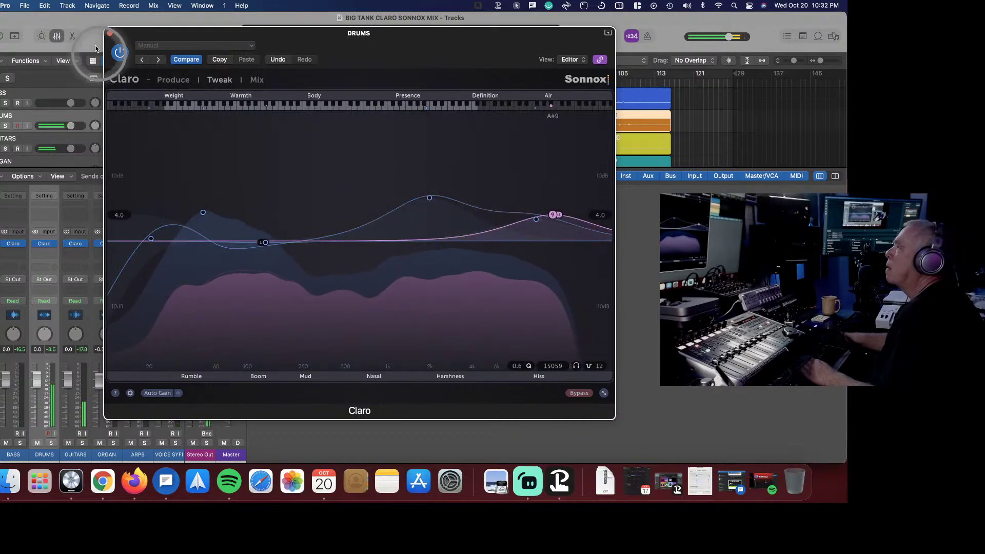
pyautogui.click(110, 34)
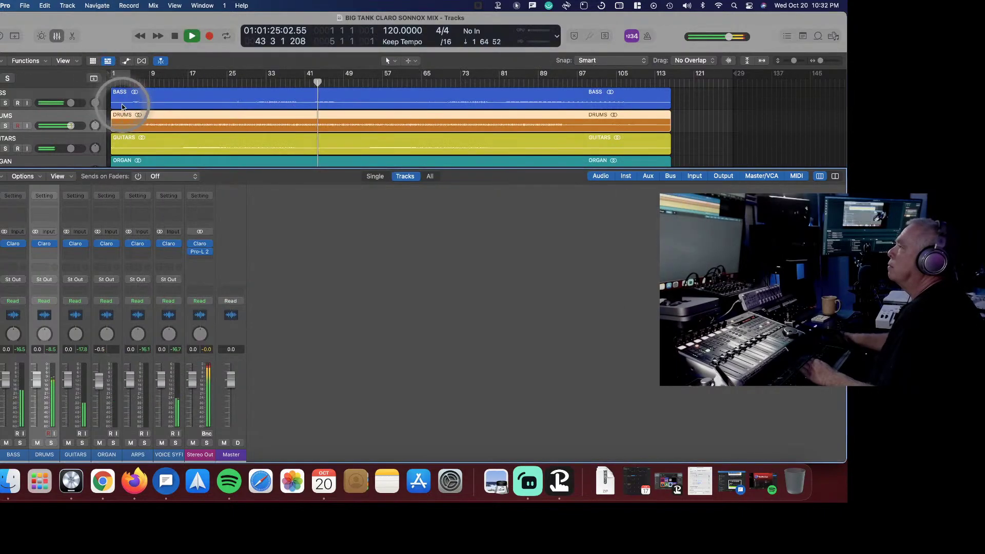
# - Play the song from the beginning and open the Claro EQ on the ORGAN channel
pyautogui.click(165, 82)
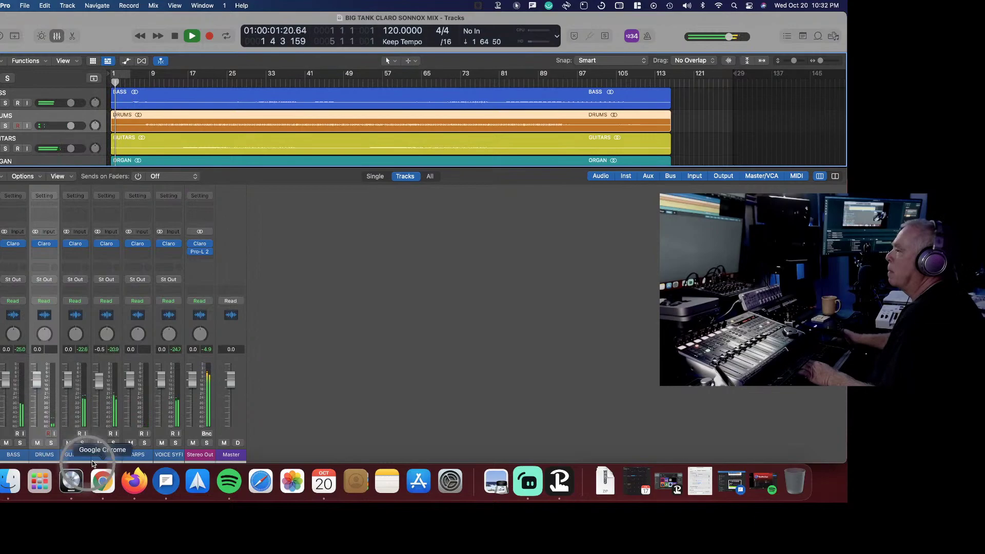
pyautogui.click(105, 402)
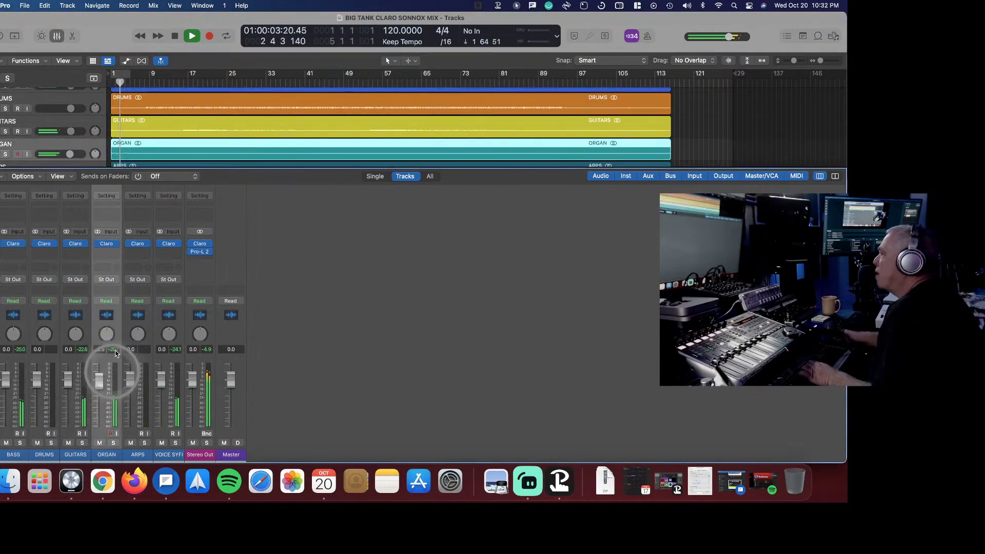
pyautogui.click(107, 247)
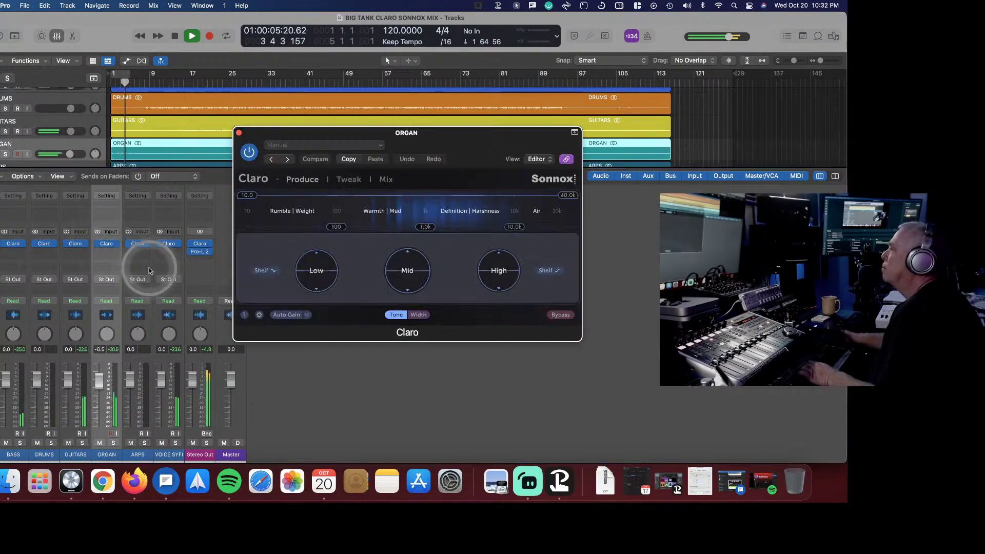
# - Boost the organ's High band and move it to 8.0 kHz, replaying the song from the start to compare levels
pyautogui.moveTo(498, 274)
pyautogui.mouseDown()
pyautogui.moveTo(501, 233)
pyautogui.moveTo(492, 270)
pyautogui.moveTo(502, 241)
pyautogui.moveTo(501, 256)
pyautogui.mouseUp()
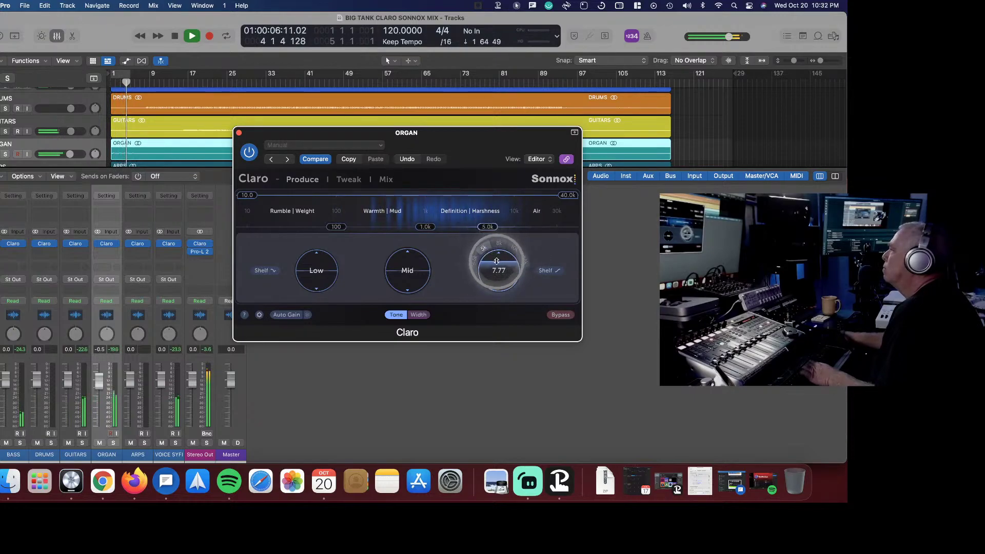
pyautogui.moveTo(487, 247)
pyautogui.mouseDown()
pyautogui.moveTo(499, 244)
pyautogui.moveTo(491, 266)
pyautogui.mouseUp()
pyautogui.press('space')
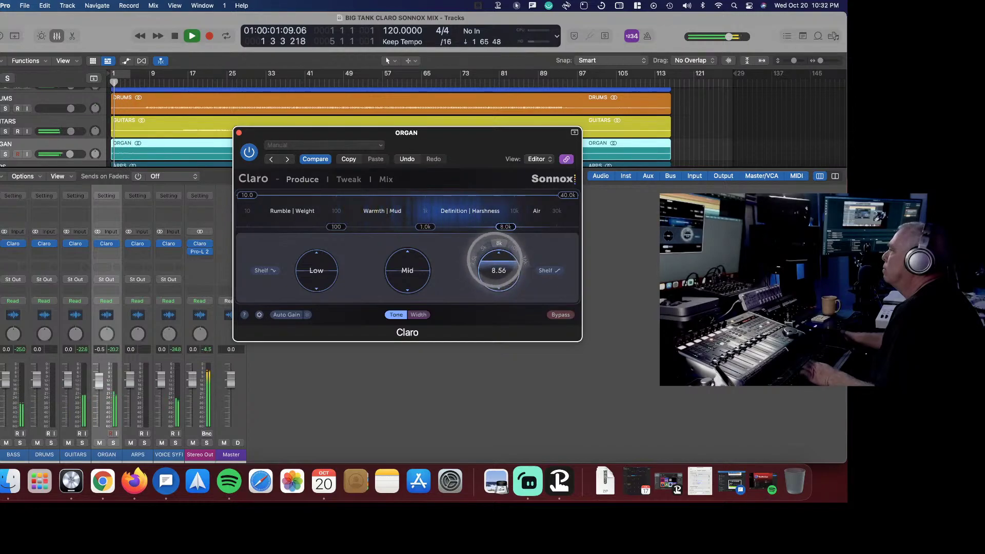
pyautogui.moveTo(484, 251); pyautogui.dragTo(502, 249)
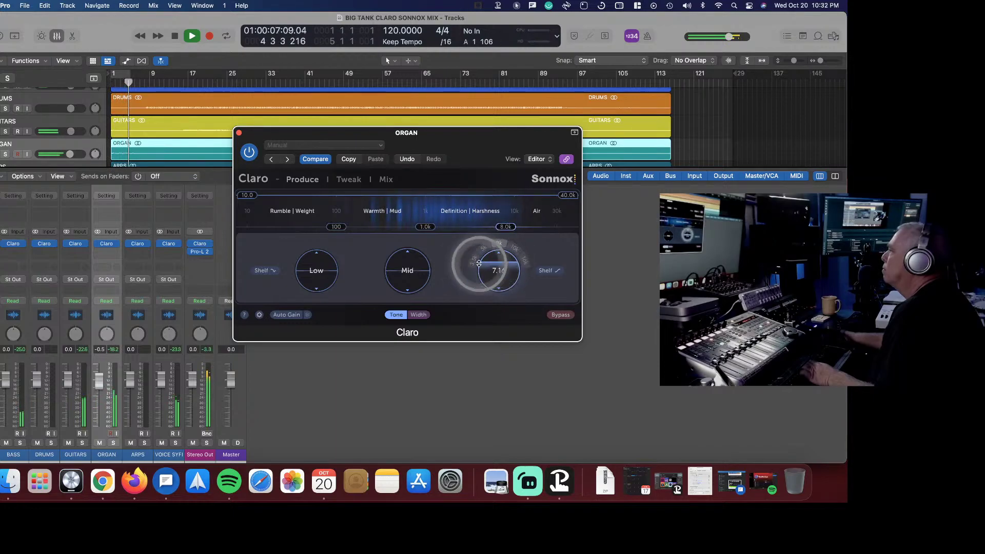
pyautogui.press('Return')
# - Set the organ's Mid to about 0.33 at 700 Hz and reduce High to about 3.82
pyautogui.moveTo(407, 267)
pyautogui.mouseDown()
pyautogui.moveTo(409, 251)
pyautogui.moveTo(388, 242)
pyautogui.moveTo(407, 251)
pyautogui.moveTo(412, 243)
pyautogui.moveTo(393, 249)
pyautogui.moveTo(407, 259)
pyautogui.moveTo(405, 249)
pyautogui.moveTo(407, 313)
pyautogui.moveTo(405, 270)
pyautogui.mouseUp()
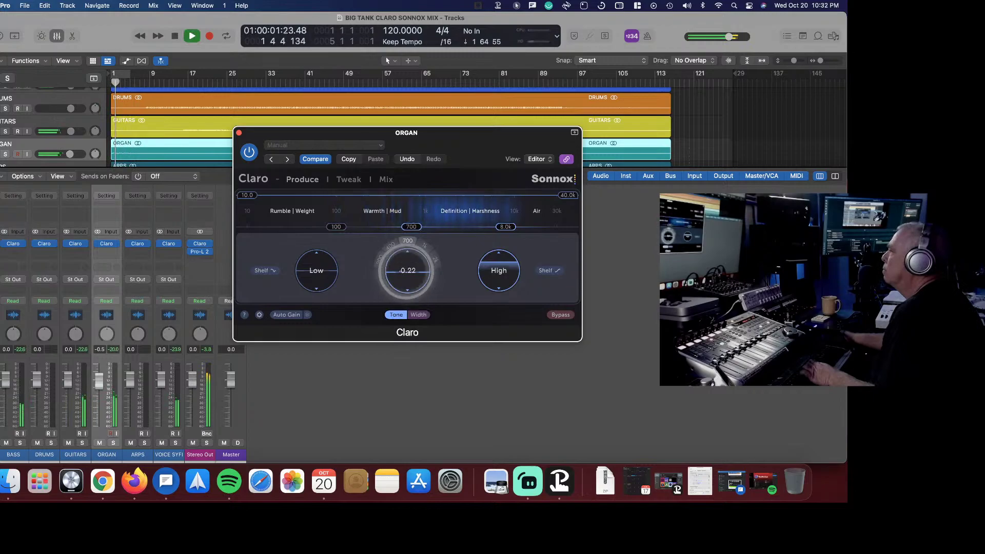
pyautogui.moveTo(411, 251); pyautogui.dragTo(411, 252)
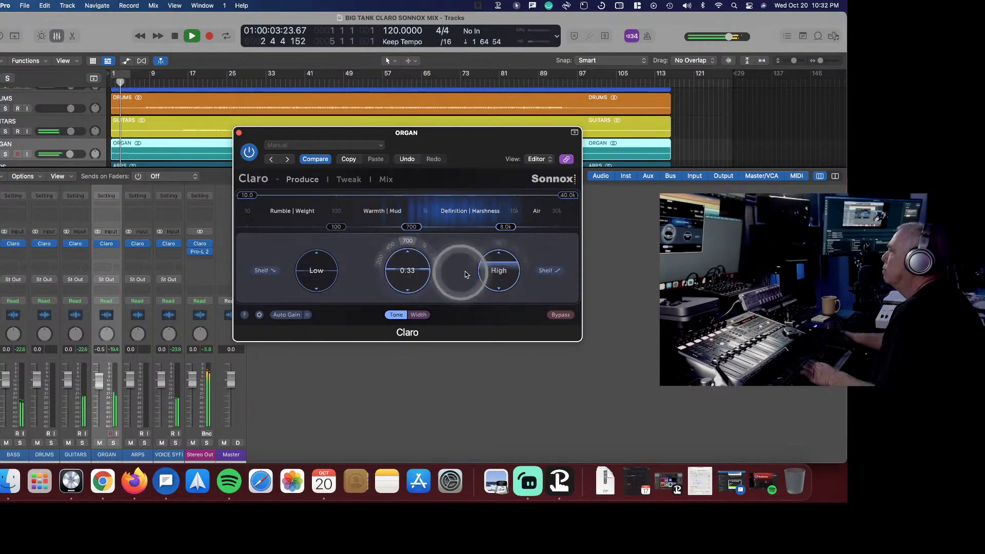
pyautogui.moveTo(487, 265); pyautogui.dragTo(487, 262)
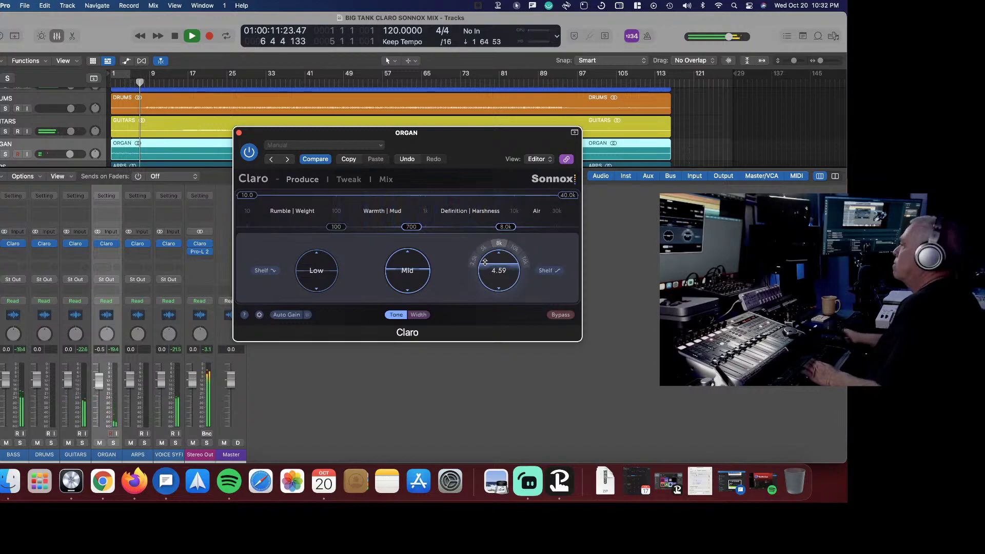
pyautogui.press('Return')
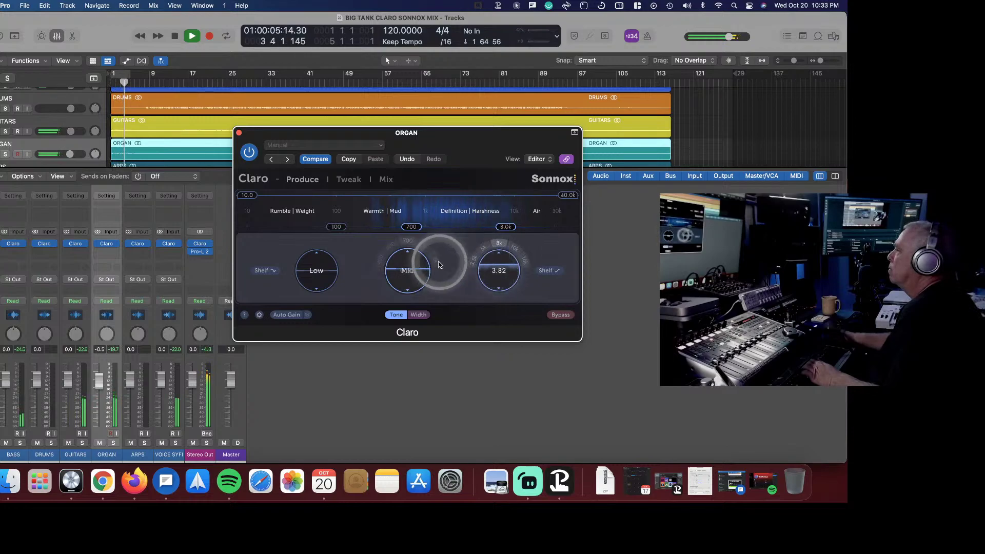
# - Audition a Low boost on the organ, move its frequency to about 187 Hz, and bring the Low gain back to about zero
pyautogui.moveTo(303, 280); pyautogui.dragTo(327, 209)
pyautogui.press('space')
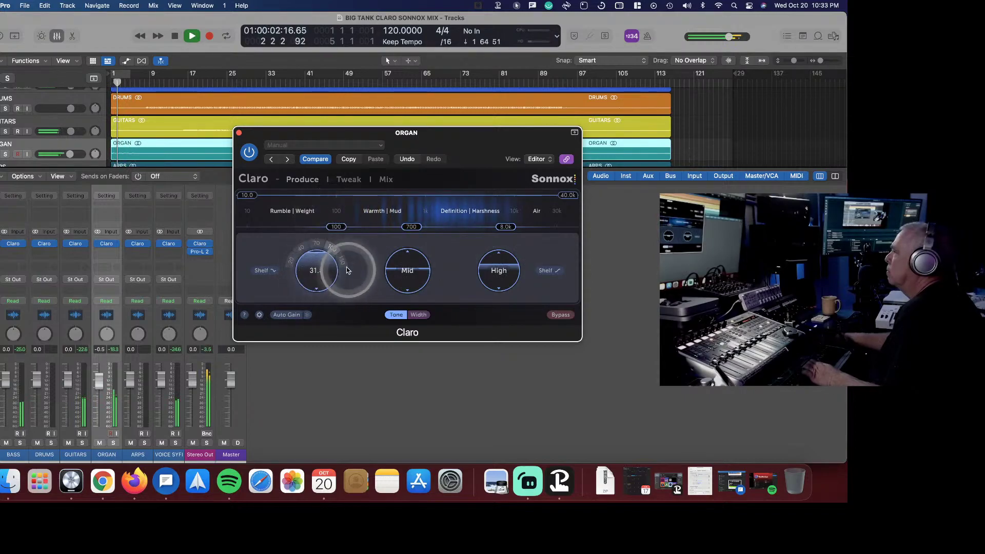
pyautogui.moveTo(336, 227)
pyautogui.mouseDown()
pyautogui.moveTo(352, 227)
pyautogui.moveTo(323, 227)
pyautogui.moveTo(355, 228)
pyautogui.mouseUp()
pyautogui.moveTo(318, 258)
pyautogui.mouseDown()
pyautogui.moveTo(313, 314)
pyautogui.moveTo(321, 205)
pyautogui.moveTo(313, 271)
pyautogui.mouseUp()
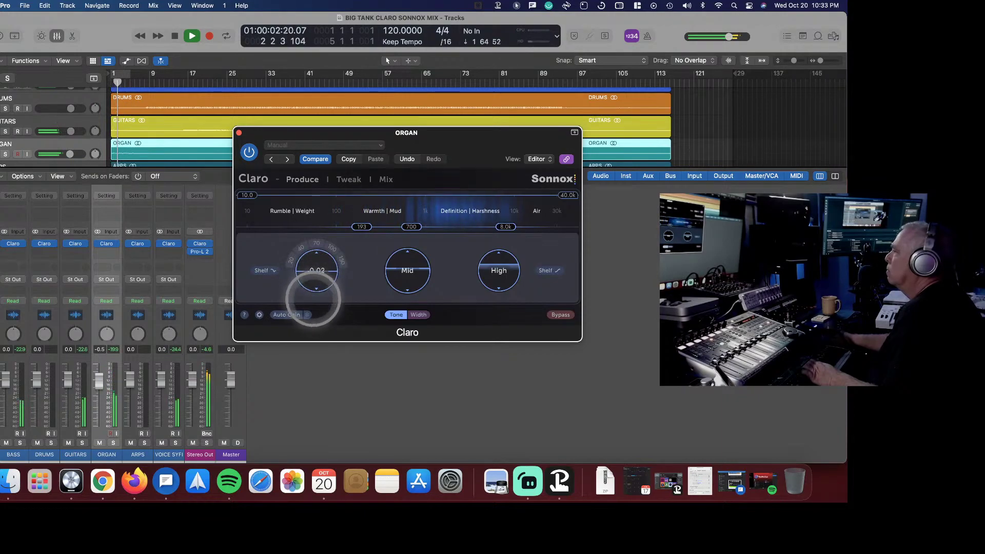
pyautogui.moveTo(313, 300); pyautogui.dragTo(314, 298)
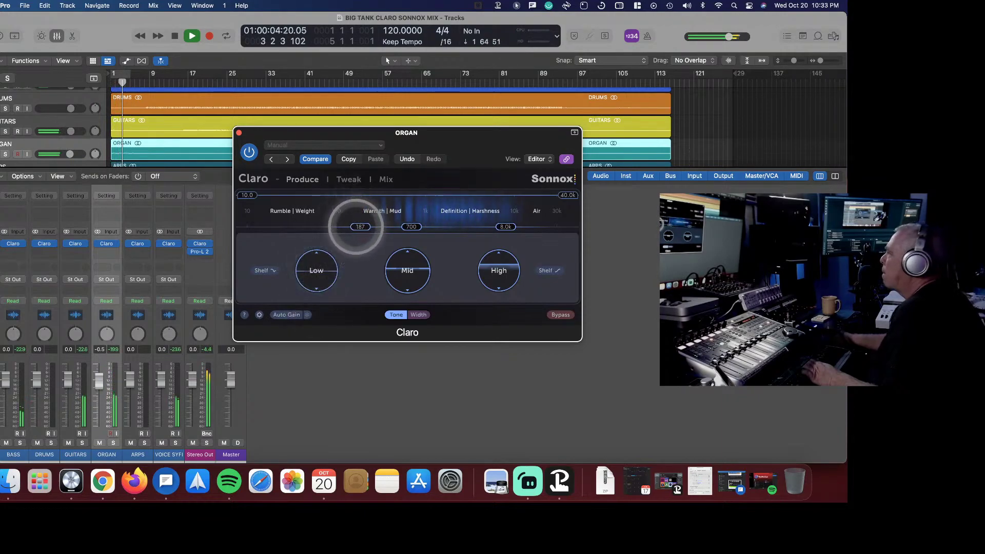
# - Try the organ's Mid band at 994 Hz and move it back to about 703 Hz during playback
pyautogui.click(408, 231)
pyautogui.moveTo(407, 229)
pyautogui.mouseDown()
pyautogui.moveTo(395, 224)
pyautogui.moveTo(503, 226)
pyautogui.moveTo(392, 225)
pyautogui.moveTo(422, 231)
pyautogui.mouseUp()
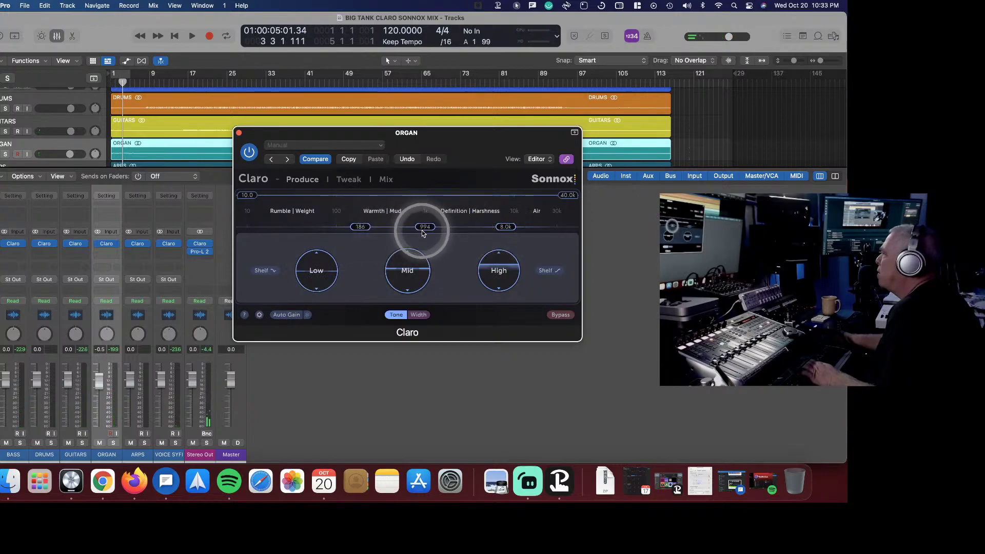
pyautogui.click(412, 261)
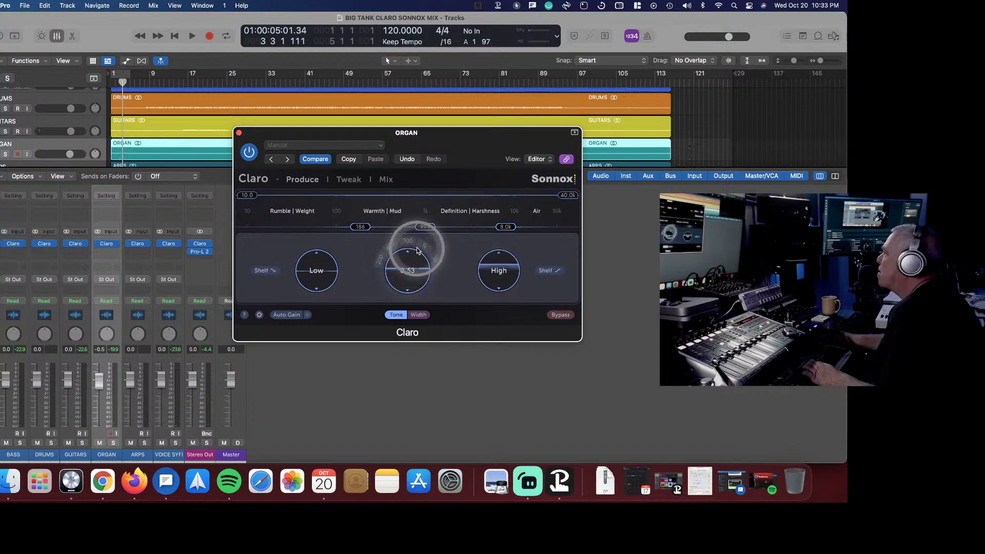
pyautogui.press('space')
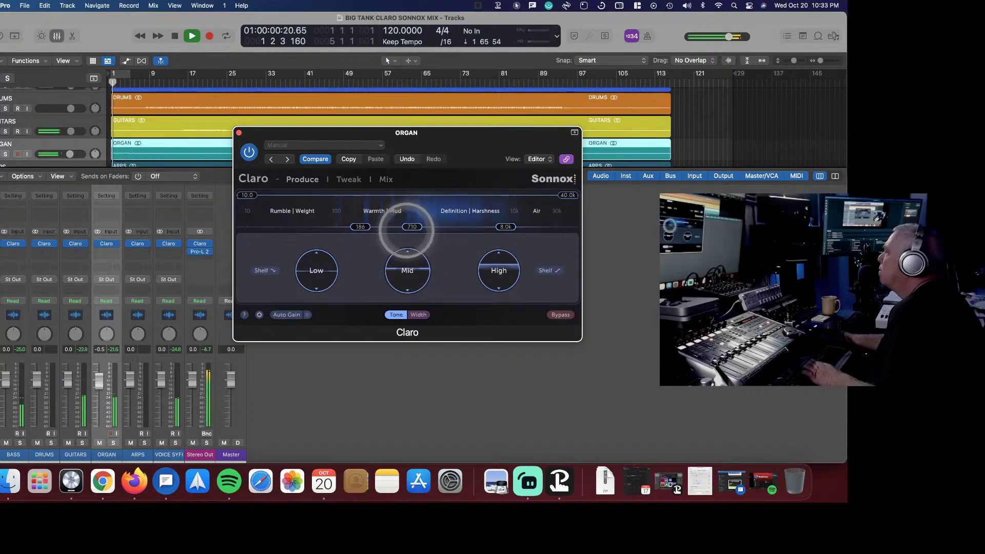
pyautogui.click(405, 255)
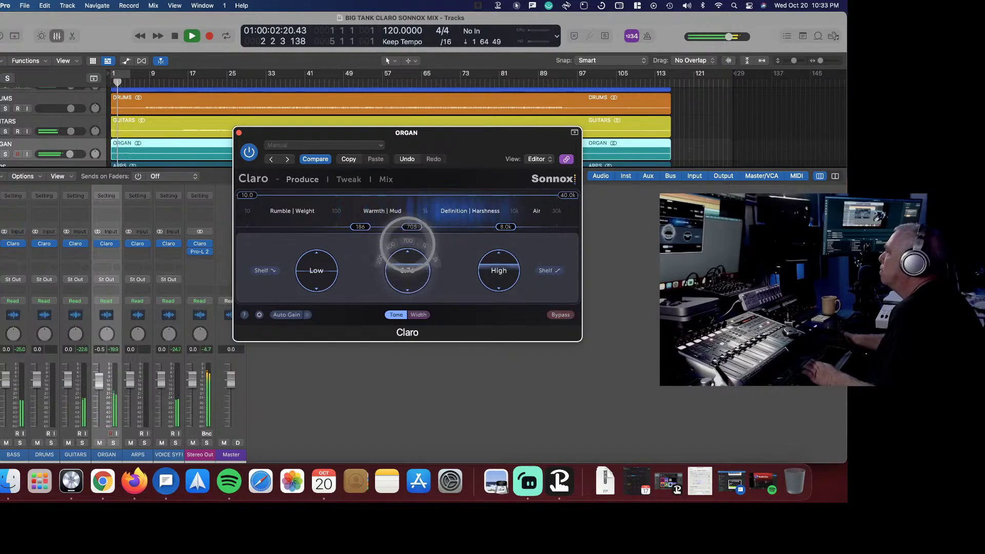
# - Audition a stronger Mid boost on the organ, move it to about 550 Hz, and trim the gain to a slight boost
pyautogui.moveTo(407, 251)
pyautogui.mouseDown()
pyautogui.moveTo(411, 229)
pyautogui.moveTo(451, 231)
pyautogui.moveTo(398, 234)
pyautogui.mouseUp()
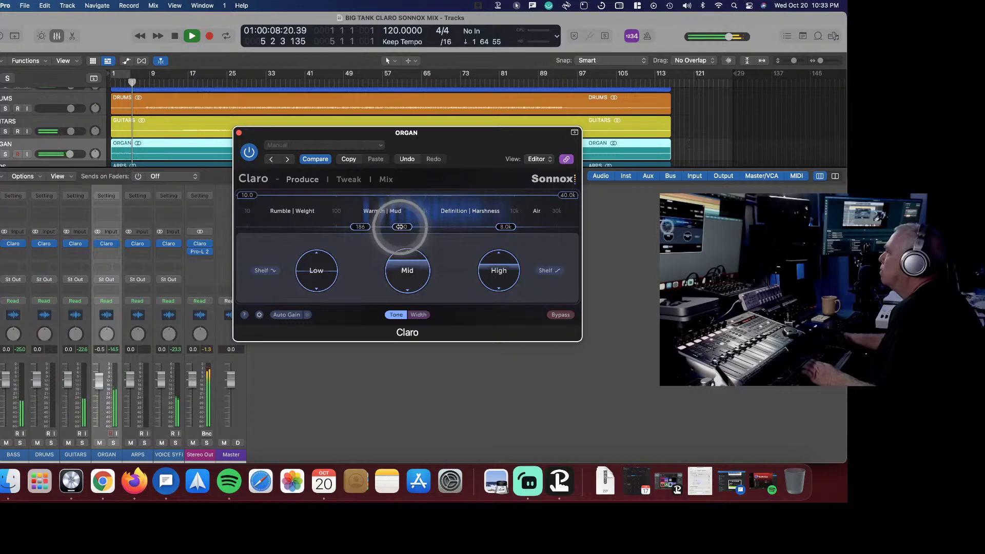
pyautogui.click(398, 277)
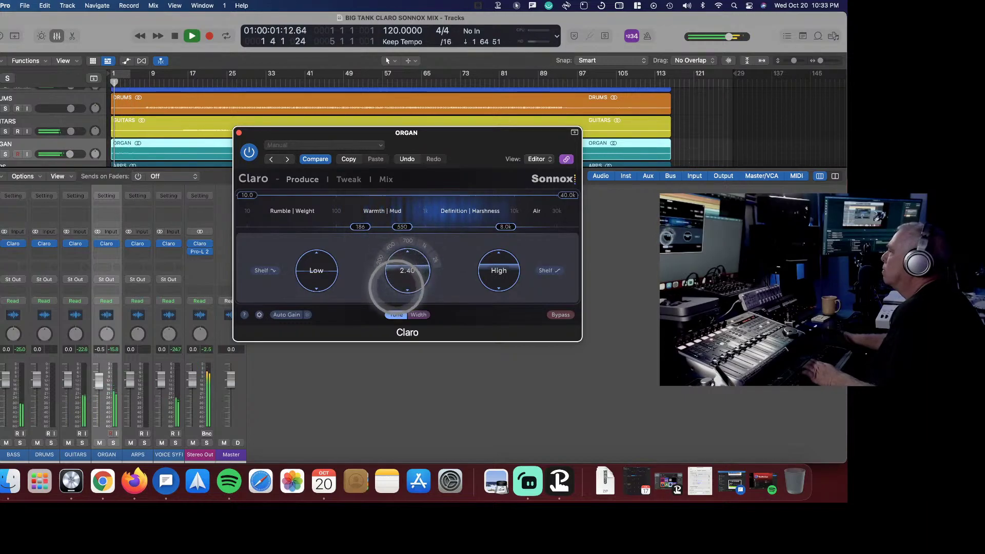
pyautogui.moveTo(395, 289)
pyautogui.mouseDown()
pyautogui.moveTo(402, 249)
pyautogui.moveTo(396, 266)
pyautogui.moveTo(406, 274)
pyautogui.mouseUp()
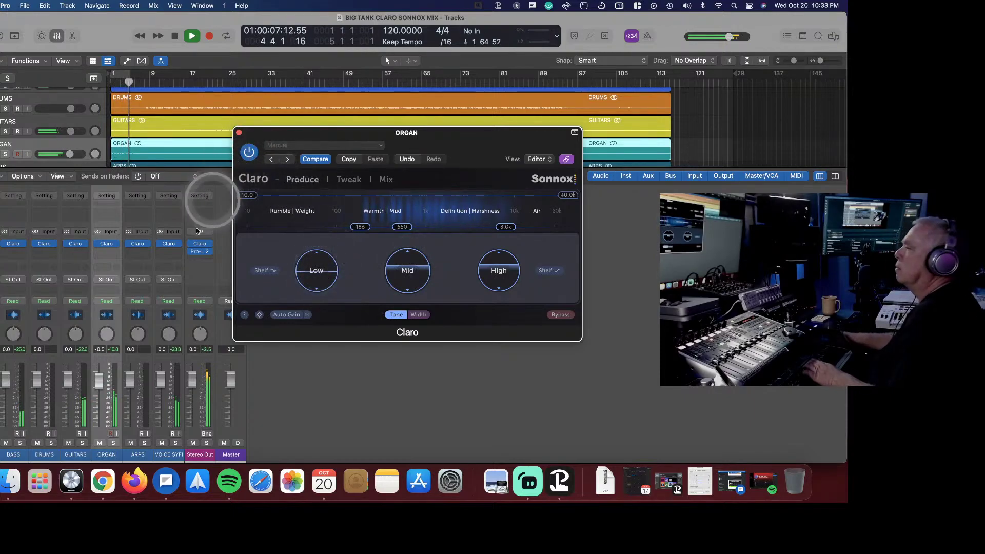
# - Lower the organ's channel fader to -2.1 dB while playing from about bar 13
pyautogui.click(170, 85)
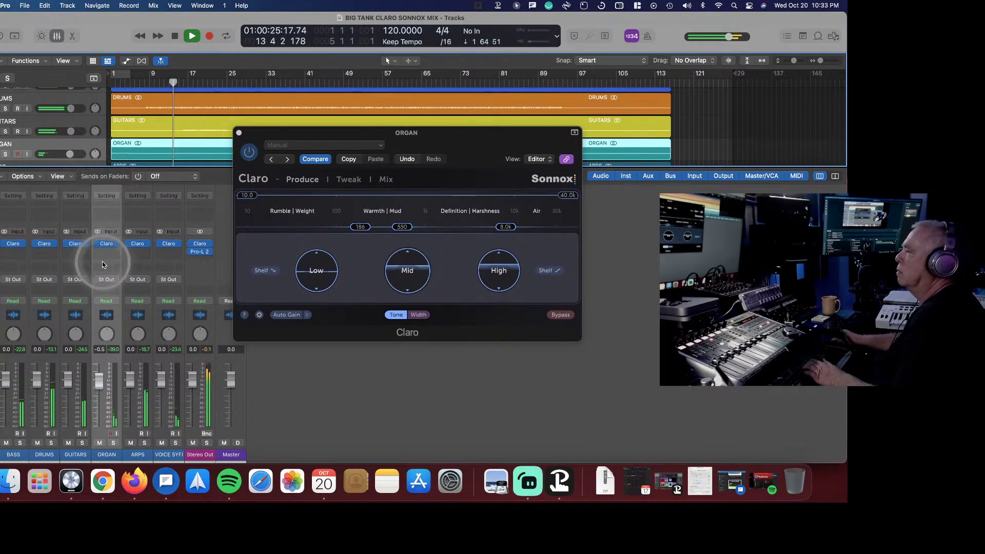
pyautogui.moveTo(100, 378); pyautogui.dragTo(98, 383)
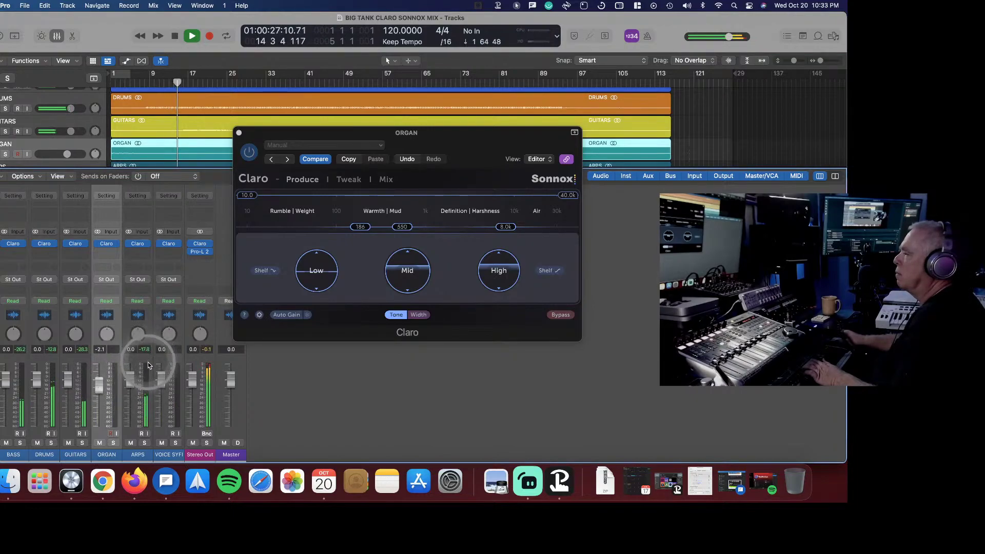
# - Solo the arps from about bar 9 and show their Claro EQ in the Tweak view
pyautogui.click(145, 443)
pyautogui.doubleClick(153, 81)
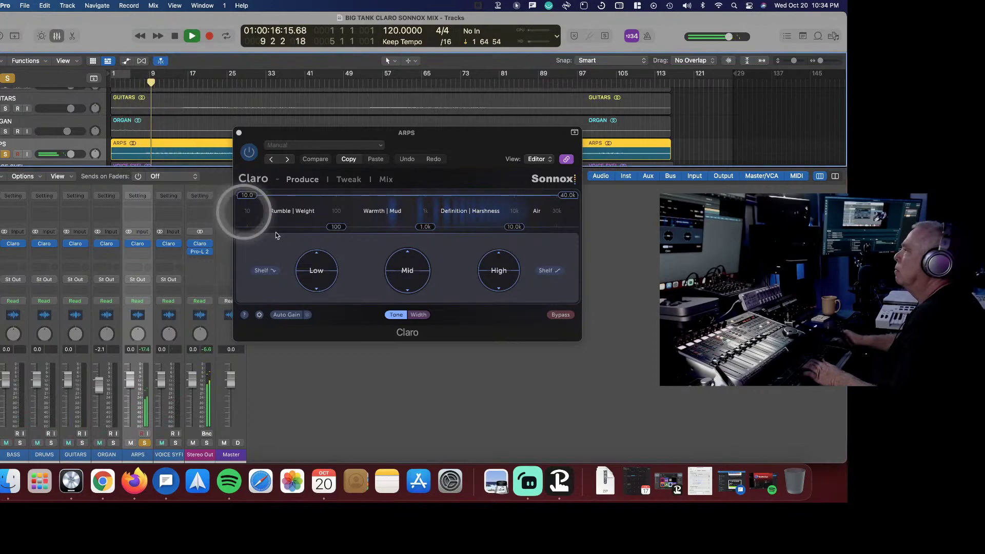
pyautogui.click(349, 179)
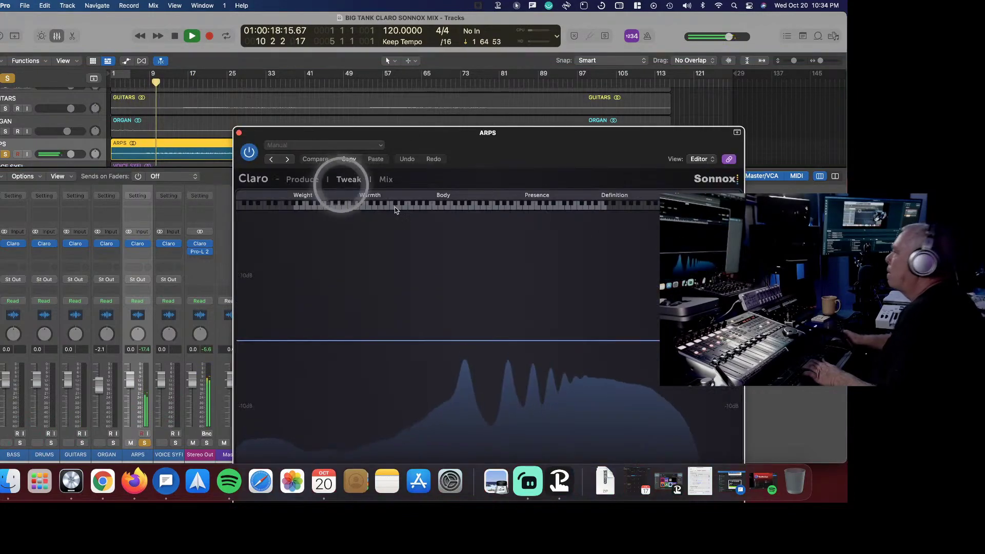
pyautogui.moveTo(510, 152); pyautogui.dragTo(409, 59)
# - Add a 6.5 dB bell boost to the arps at 3544 Hz with a Q of about 1.5, trying slope 24 and returning to 12
pyautogui.moveTo(450, 244); pyautogui.dragTo(488, 202)
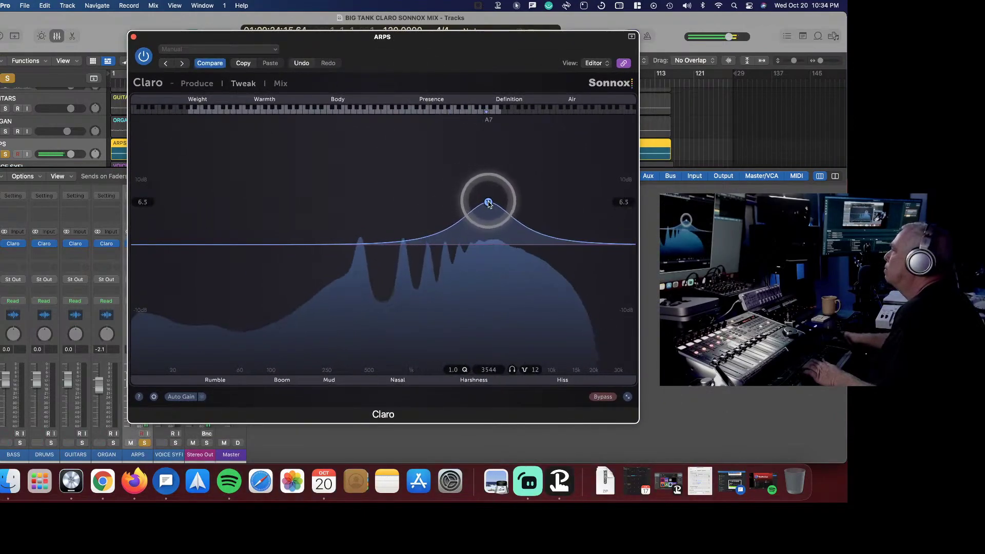
pyautogui.scroll(2, 488, 203)
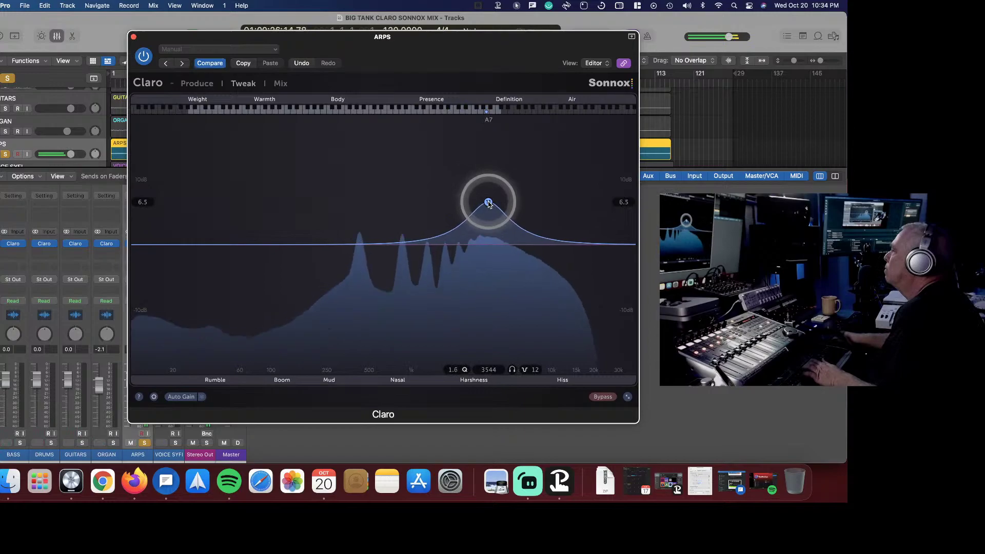
pyautogui.click(523, 370)
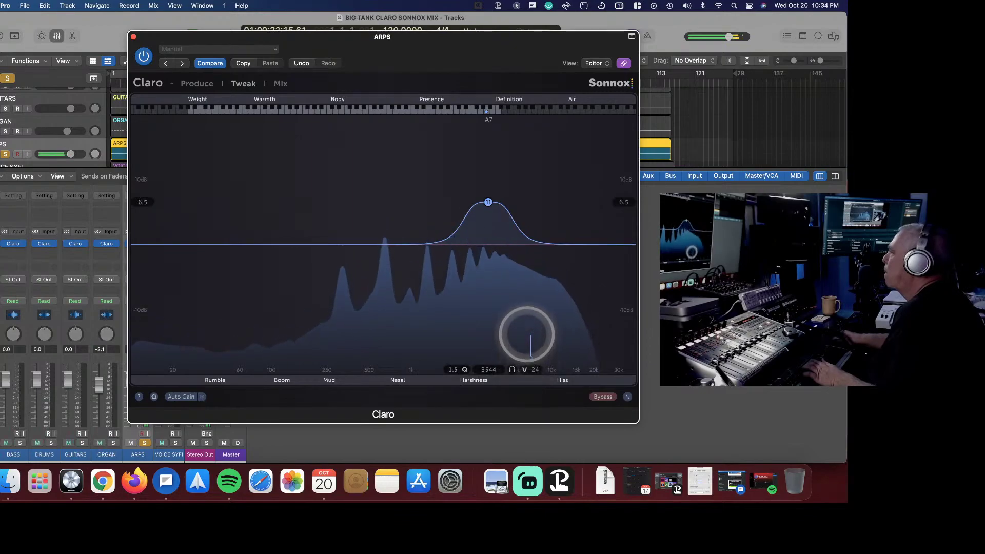
pyautogui.click(524, 370)
# - Place the arps' high boost at about 15.9 kHz with 5.8 dB and add a 3.1 dB boost at about 711 Hz
pyautogui.moveTo(488, 201); pyautogui.dragTo(579, 206)
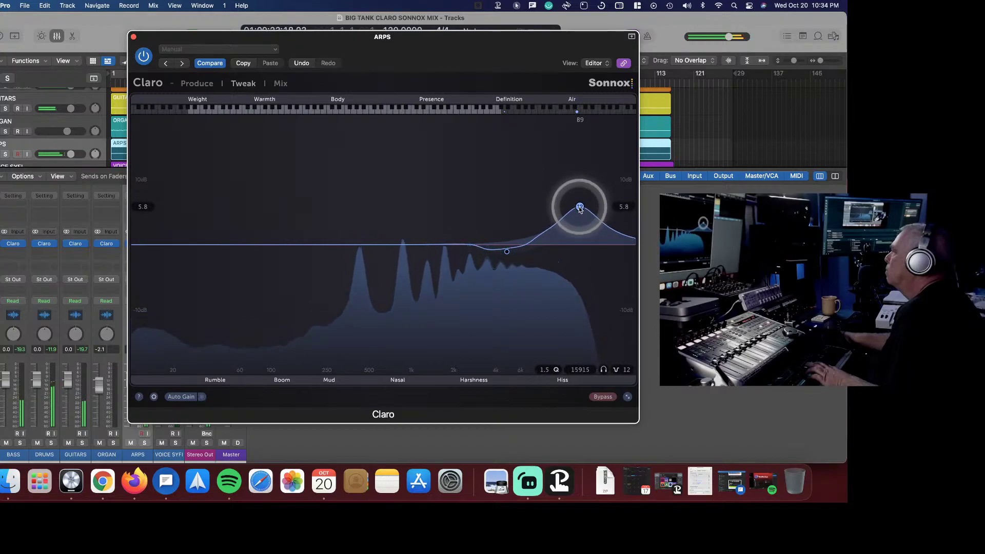
pyautogui.click(382, 244)
pyautogui.moveTo(382, 244); pyautogui.dragTo(390, 224)
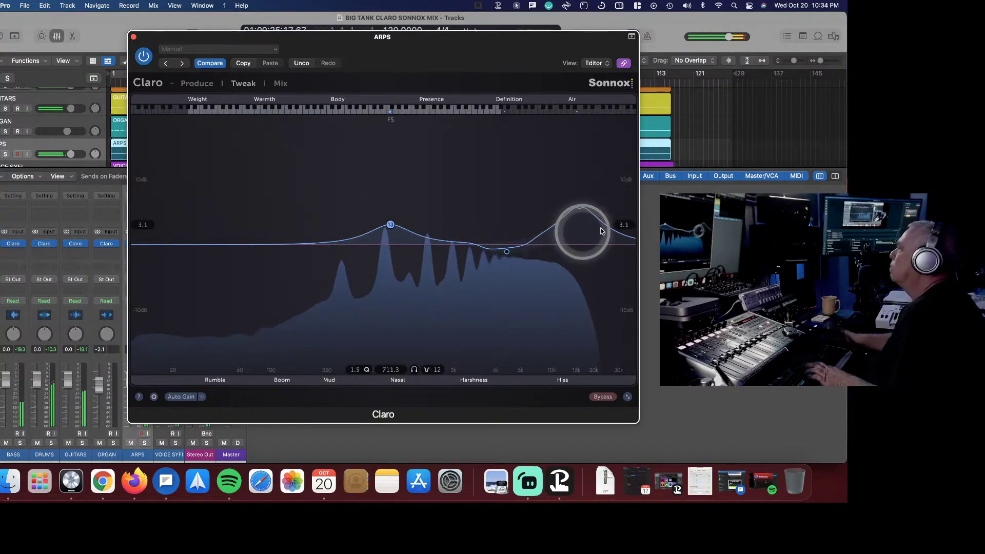
# - Add a high shelf to the arps, restrict it to the side channel, and raise it to 6.7 dB at about 26.8 kHz
pyautogui.moveTo(599, 221); pyautogui.dragTo(602, 237)
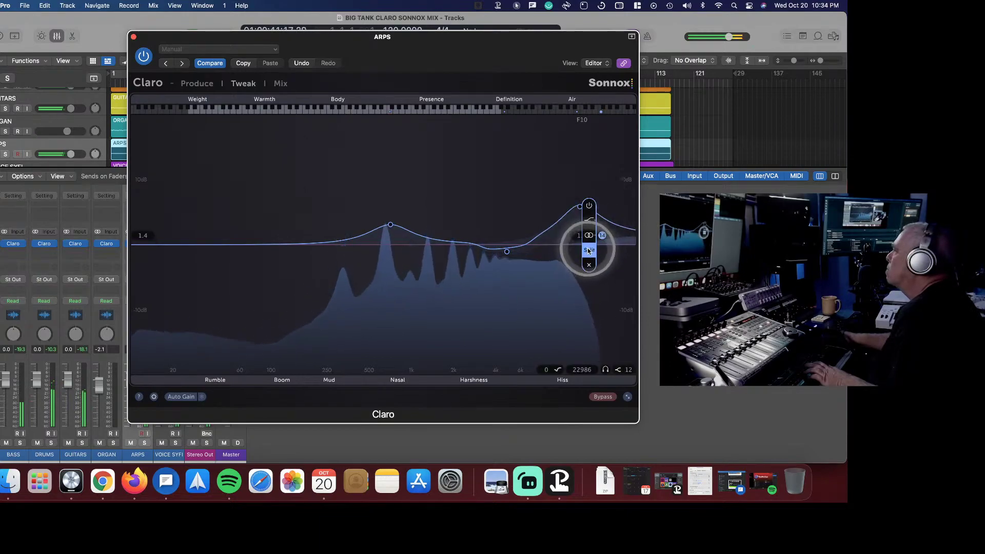
pyautogui.click(588, 235)
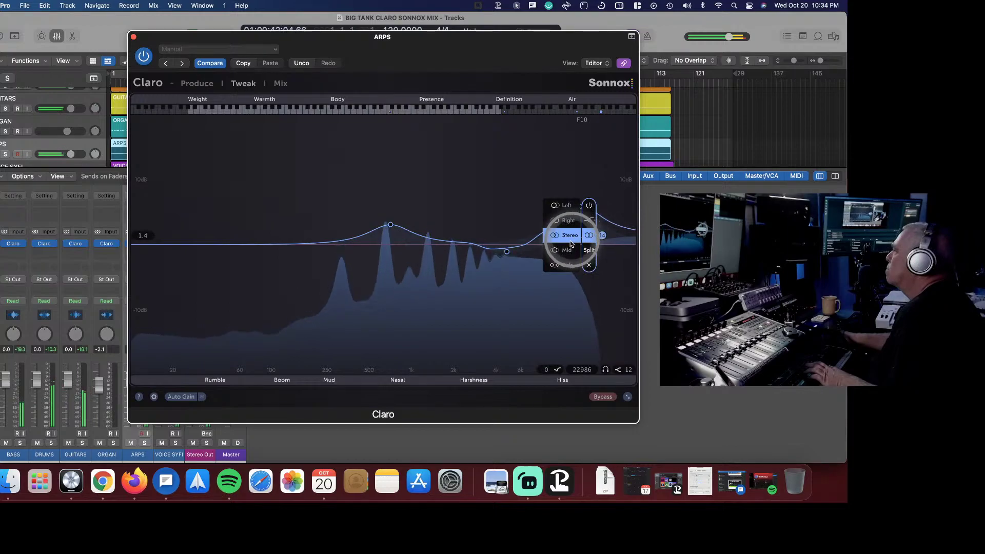
pyautogui.click(557, 265)
pyautogui.moveTo(602, 233); pyautogui.dragTo(614, 201)
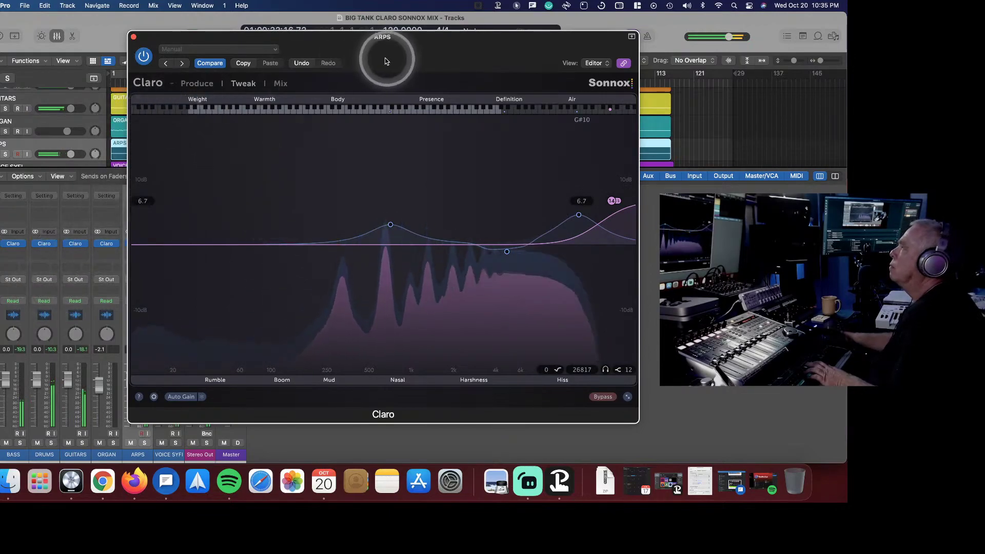
# - Return the arps' EQ to the Produce view and open the Claro EQ on the VOICE SYFI track
pyautogui.moveTo(385, 57); pyautogui.dragTo(443, 54)
pyautogui.click(246, 81)
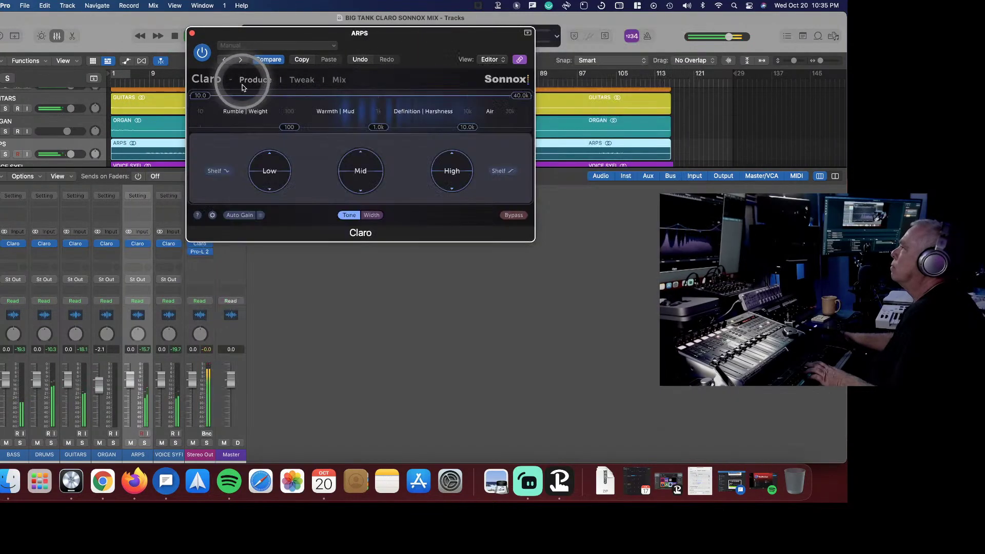
pyautogui.moveTo(351, 35); pyautogui.dragTo(395, 37)
pyautogui.moveTo(319, 200)
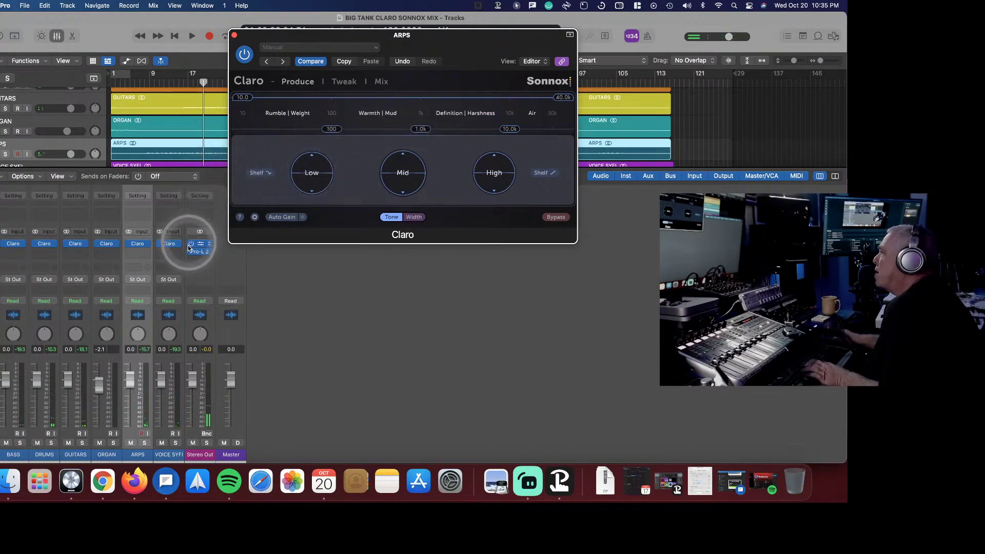
pyautogui.click(171, 247)
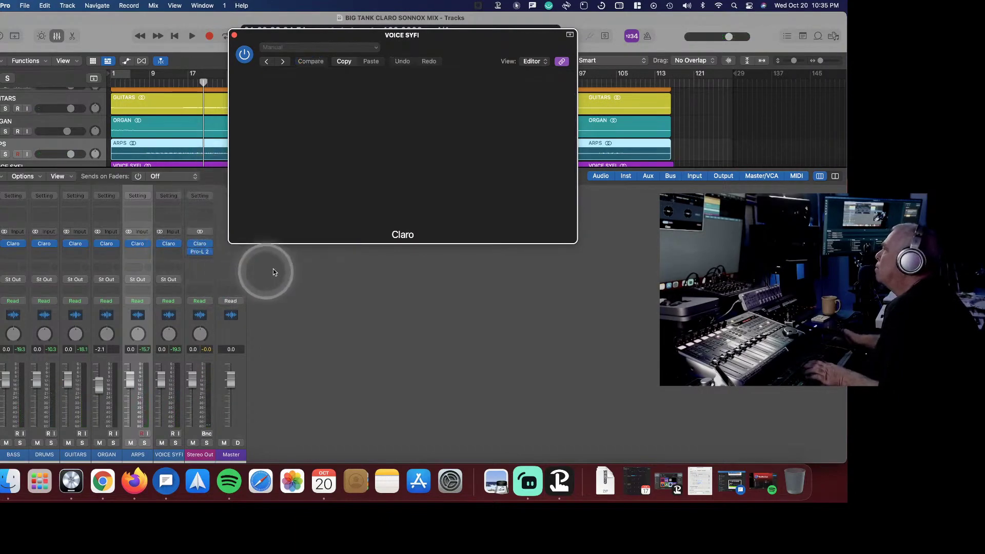
# - Boost the VOICE SYFI High band to about 7.71 at 16 kHz while playing from about bar 17
pyautogui.moveTo(416, 201)
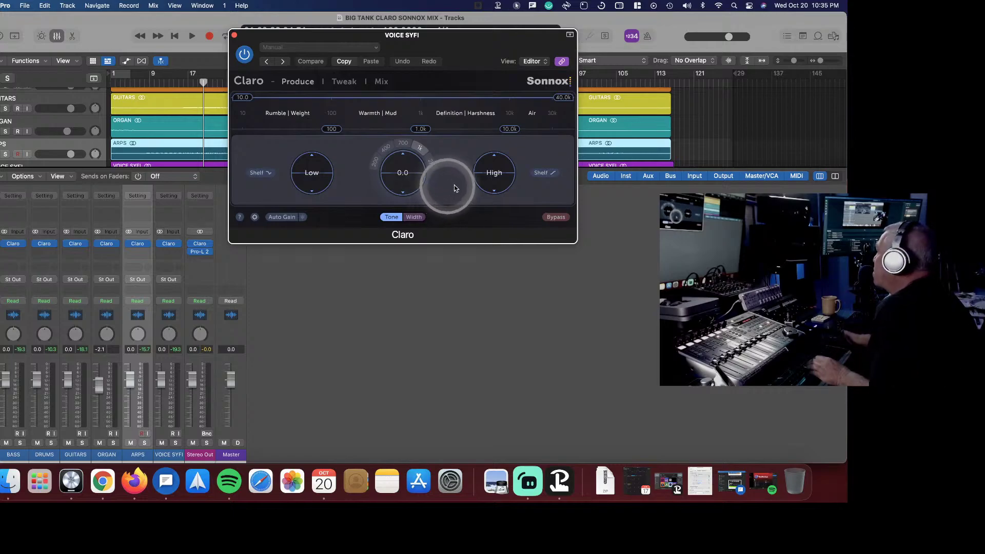
pyautogui.moveTo(476, 180)
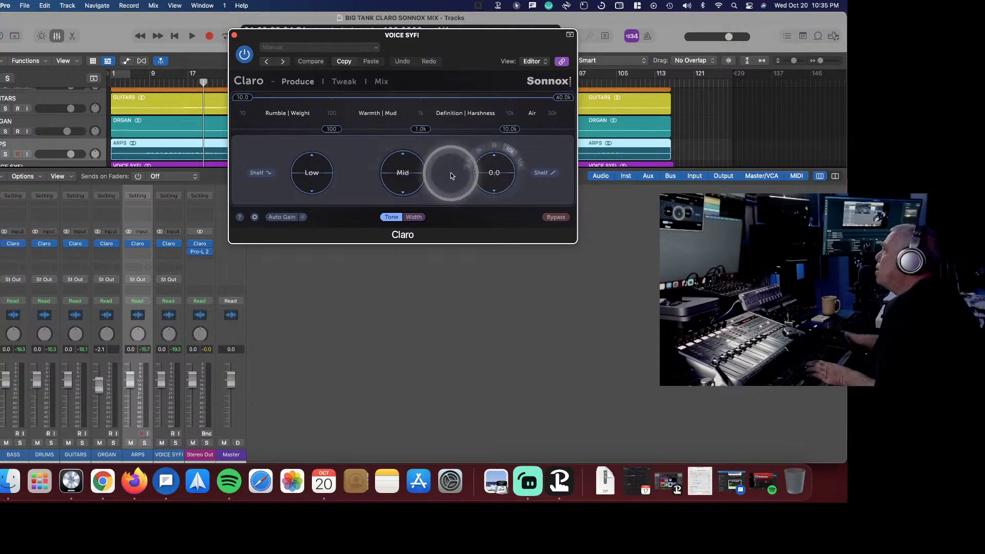
pyautogui.press('space')
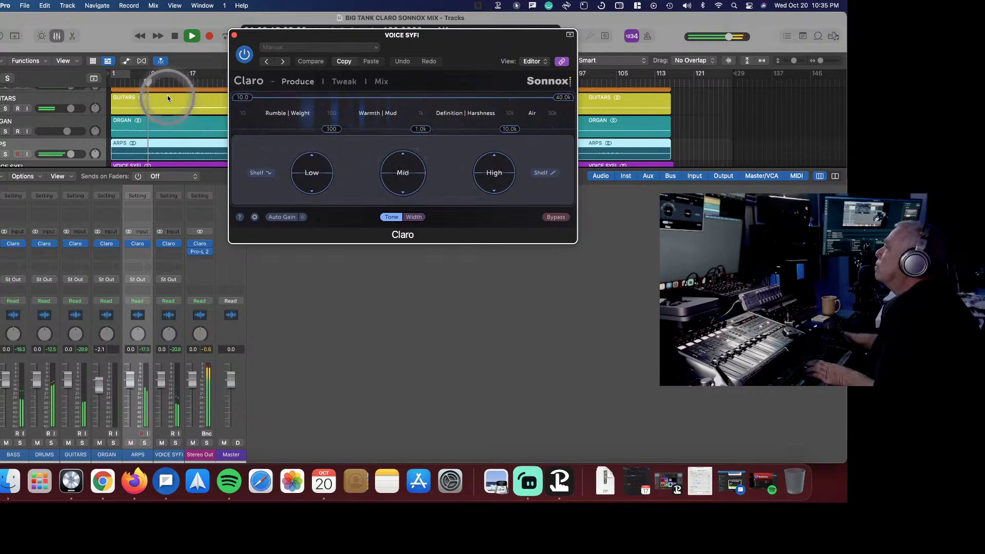
pyautogui.click(188, 84)
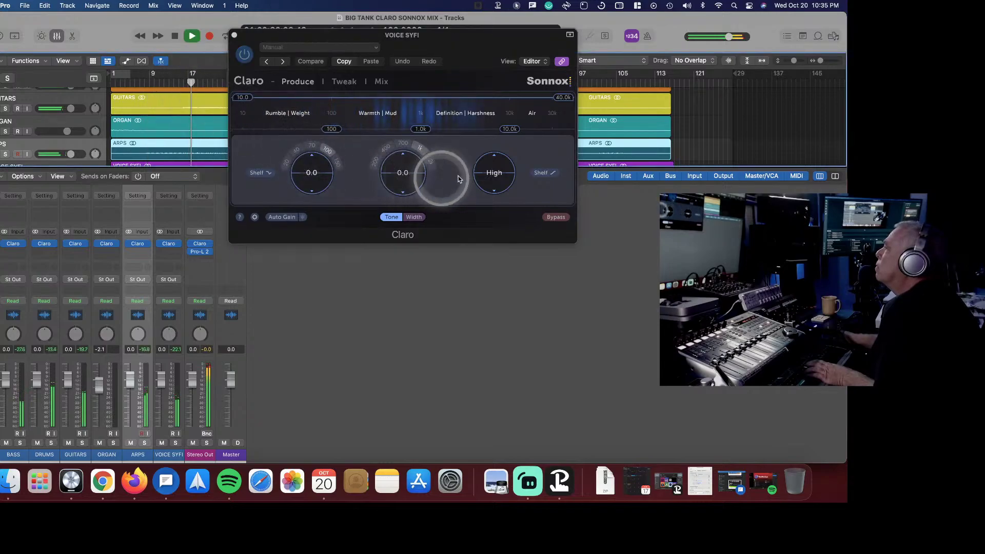
pyautogui.moveTo(480, 172); pyautogui.dragTo(487, 135)
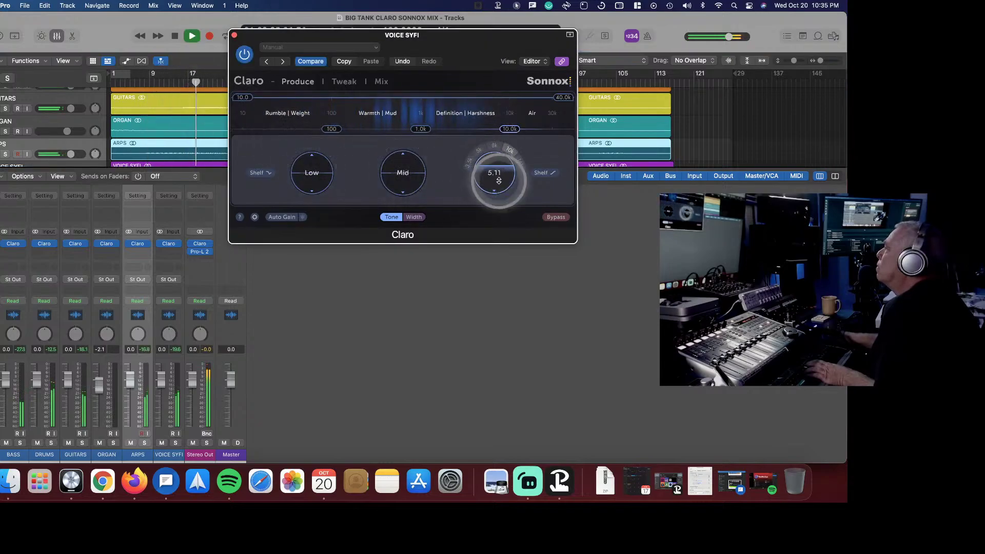
pyautogui.moveTo(519, 168); pyautogui.dragTo(519, 159)
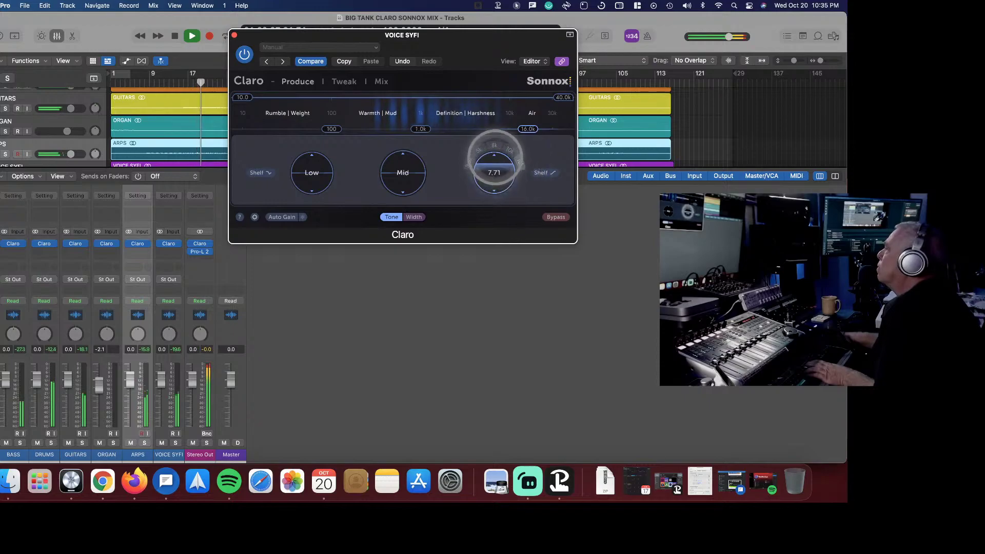
# - In the Tweak view, shift the VOICE SYFI high boost to 8.5 dB at about 13.8 kHz and solo the track
pyautogui.click(345, 82)
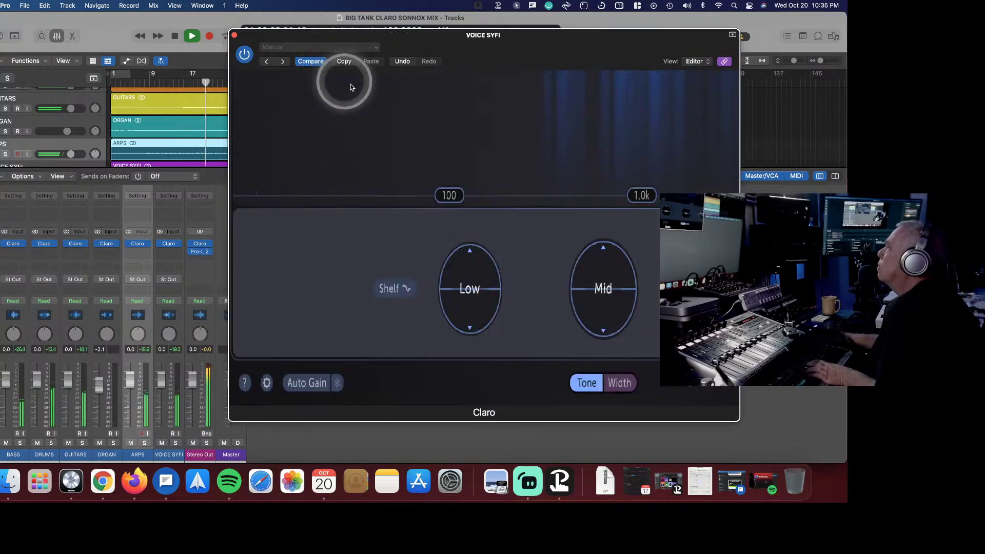
pyautogui.moveTo(622, 65); pyautogui.dragTo(477, 58)
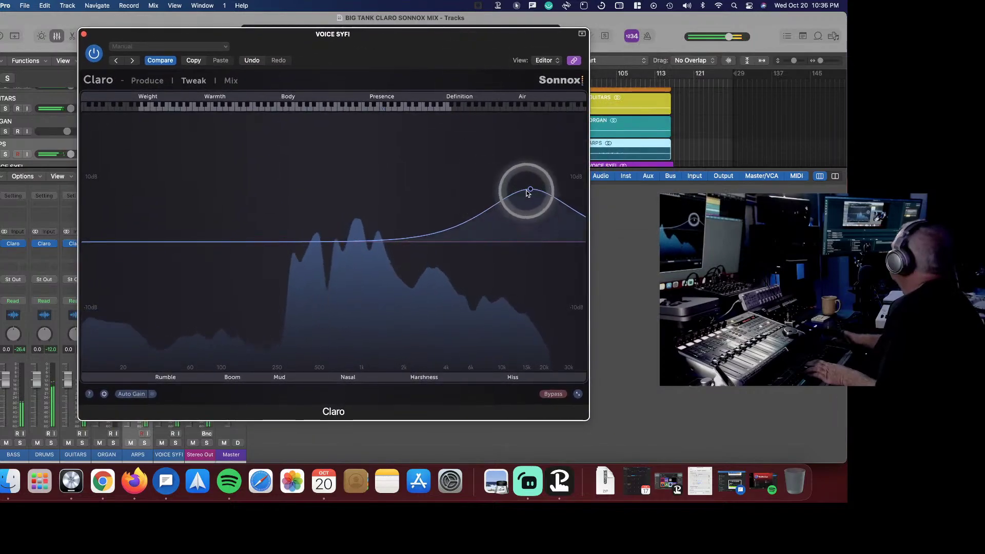
pyautogui.moveTo(530, 190)
pyautogui.mouseDown()
pyautogui.moveTo(529, 179)
pyautogui.moveTo(519, 190)
pyautogui.mouseUp()
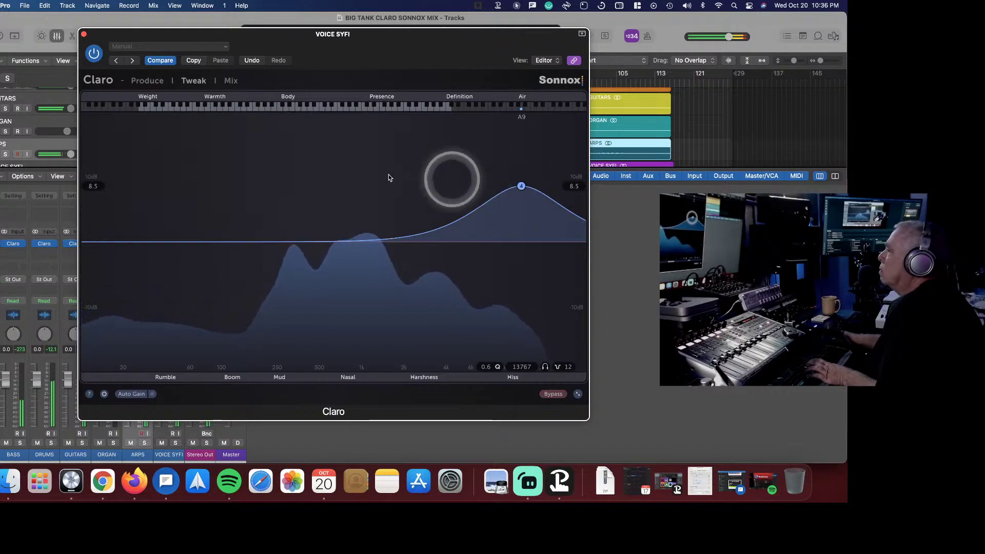
pyautogui.moveTo(276, 49); pyautogui.dragTo(216, 34)
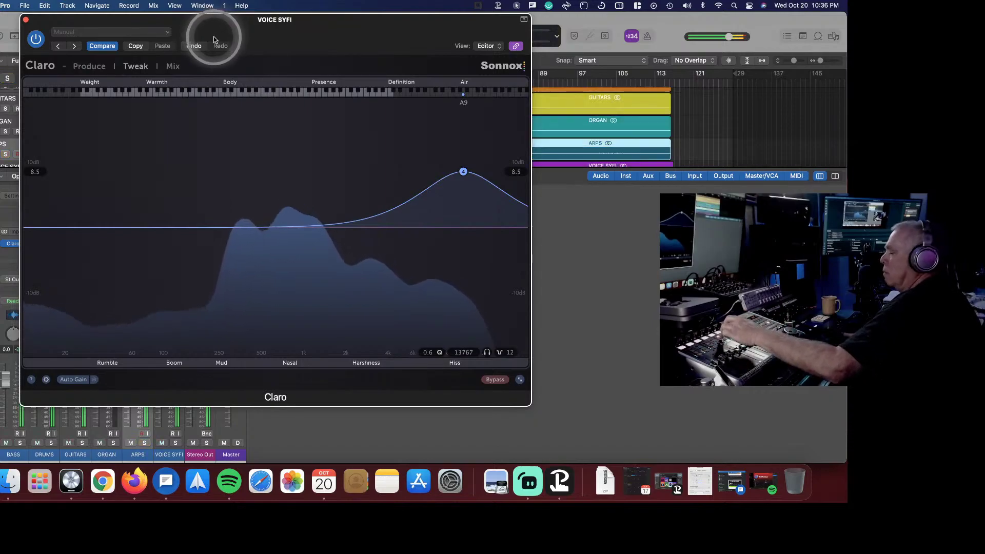
pyautogui.press('s')
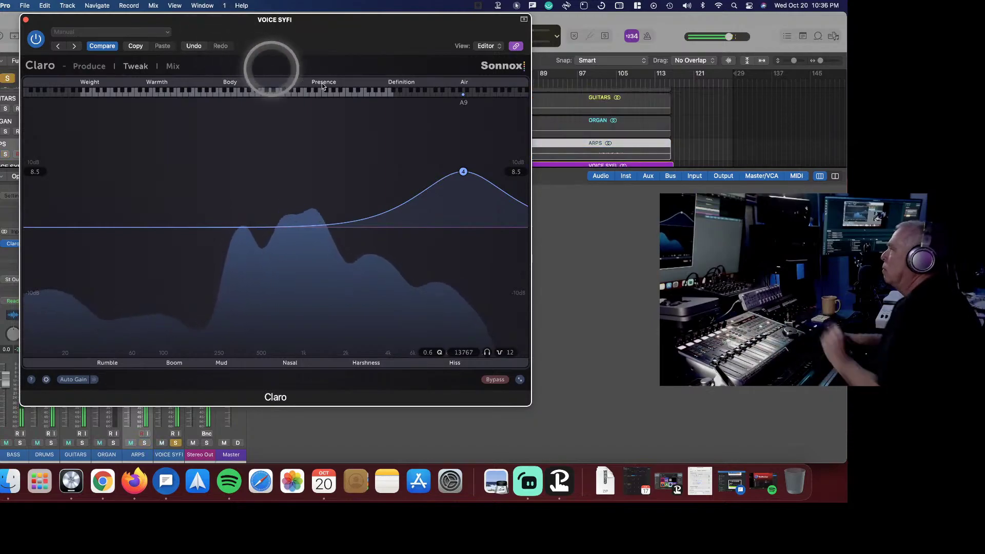
# - Audition stronger VOICE SYFI high boosts, then restrict the band to the side channel and set it to 13.5 dB at about 13.4 kHz
pyautogui.moveTo(464, 172); pyautogui.dragTo(461, 168)
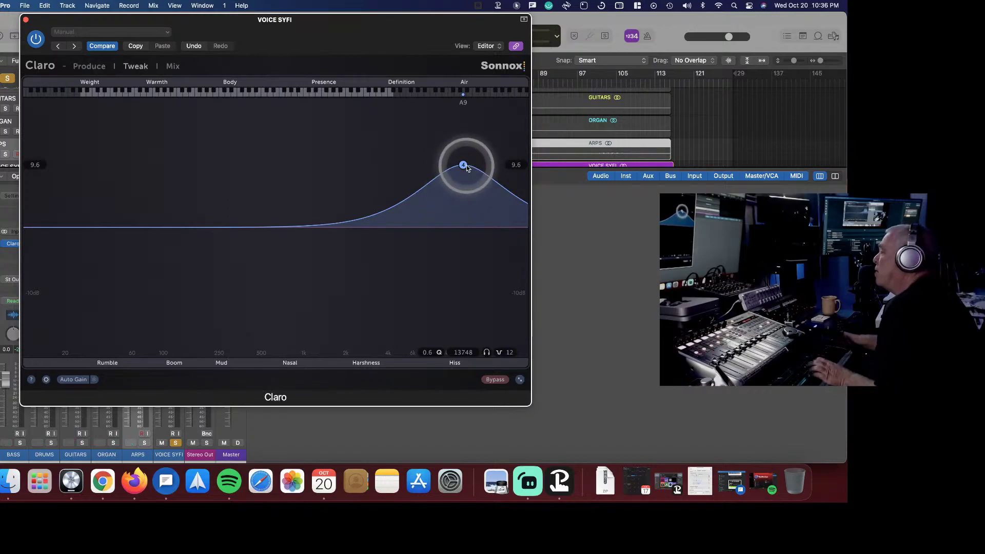
pyautogui.moveTo(463, 165)
pyautogui.mouseDown()
pyautogui.moveTo(455, 128)
pyautogui.moveTo(482, 111)
pyautogui.moveTo(503, 113)
pyautogui.moveTo(422, 126)
pyautogui.moveTo(330, 119)
pyautogui.moveTo(464, 147)
pyautogui.mouseUp()
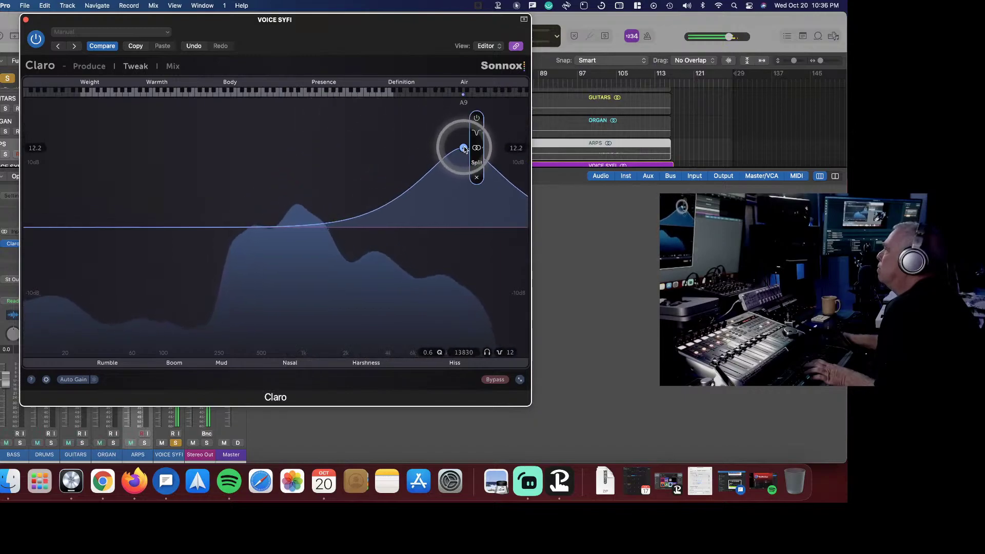
pyautogui.click(476, 149)
pyautogui.click(452, 177)
pyautogui.moveTo(465, 172); pyautogui.dragTo(464, 138)
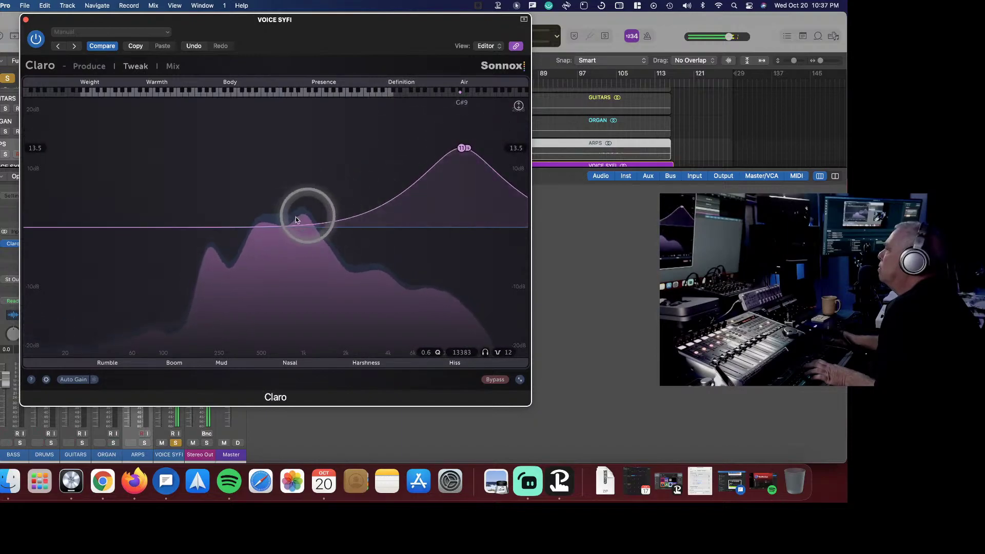
# - Add a midrange side boost of 3.8 dB at about 1284 Hz to VOICE SYFI, paired with a slight cut on the mid channel
pyautogui.moveTo(291, 226); pyautogui.dragTo(296, 207)
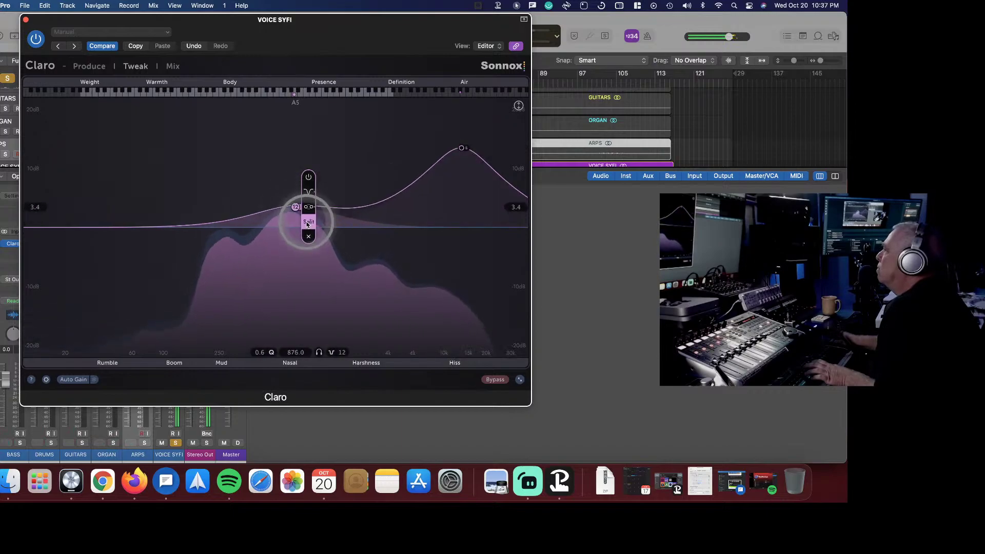
pyautogui.click(308, 223)
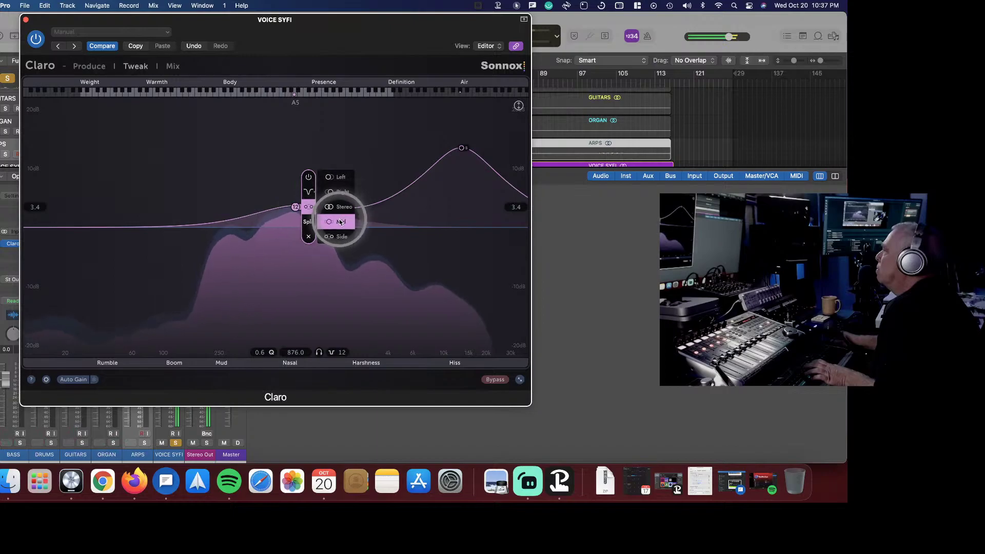
pyautogui.click(316, 217)
pyautogui.moveTo(293, 207); pyautogui.dragTo(318, 204)
# - Add a low cut to VOICE SYFI, restrict it to the mid channel, and set it to about 17.6 Hz
pyautogui.click(92, 221)
pyautogui.moveTo(63, 229); pyautogui.dragTo(51, 230)
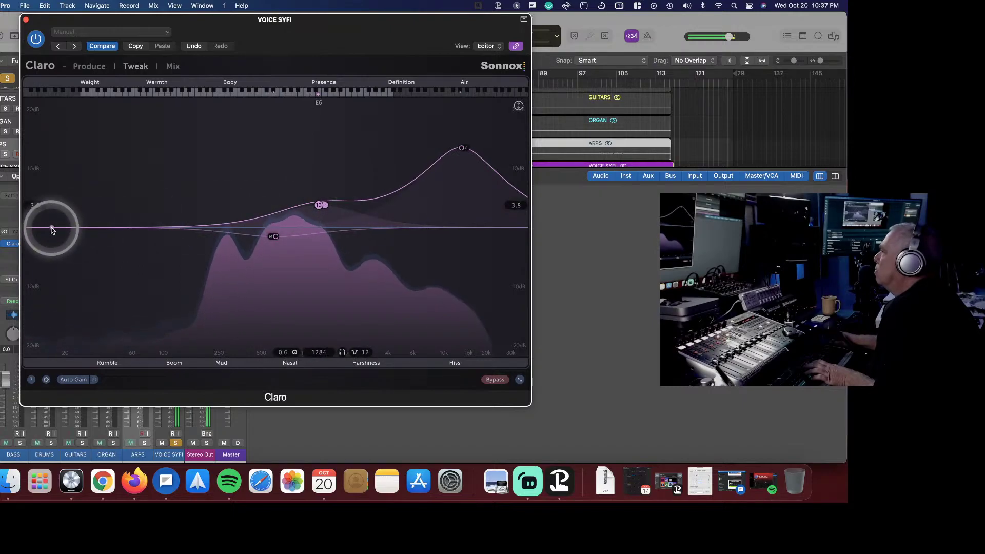
pyautogui.click(53, 229)
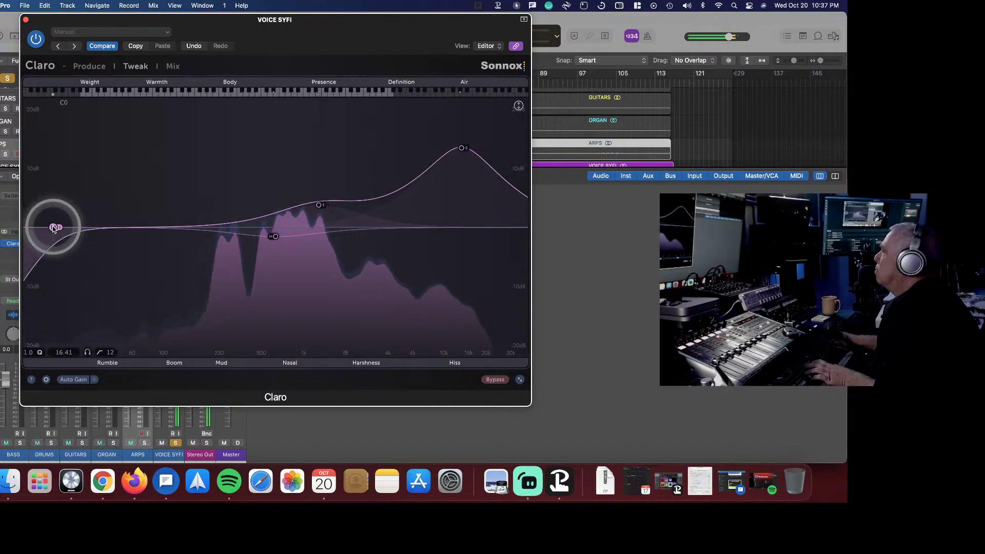
pyautogui.click(68, 231)
pyautogui.moveTo(68, 232); pyautogui.dragTo(98, 226)
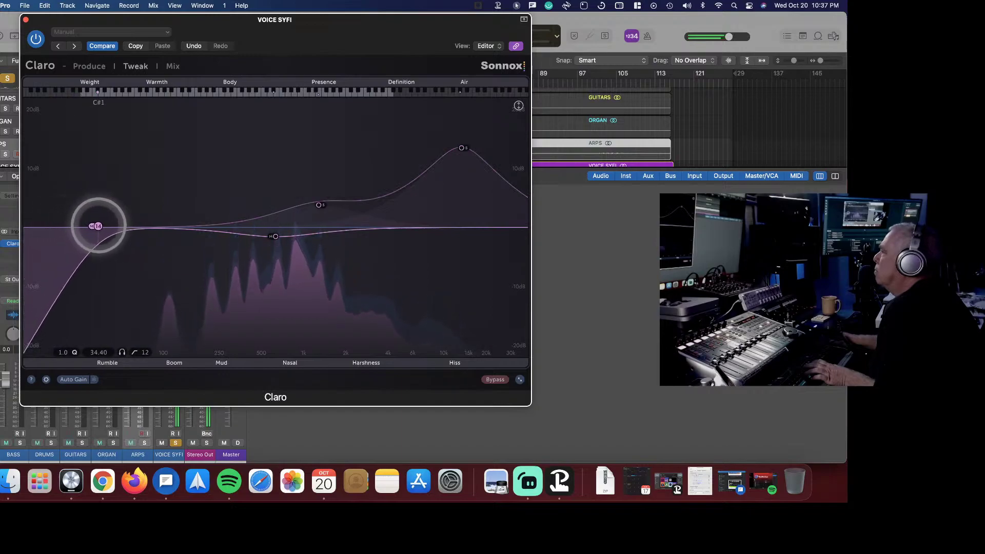
pyautogui.click(110, 226)
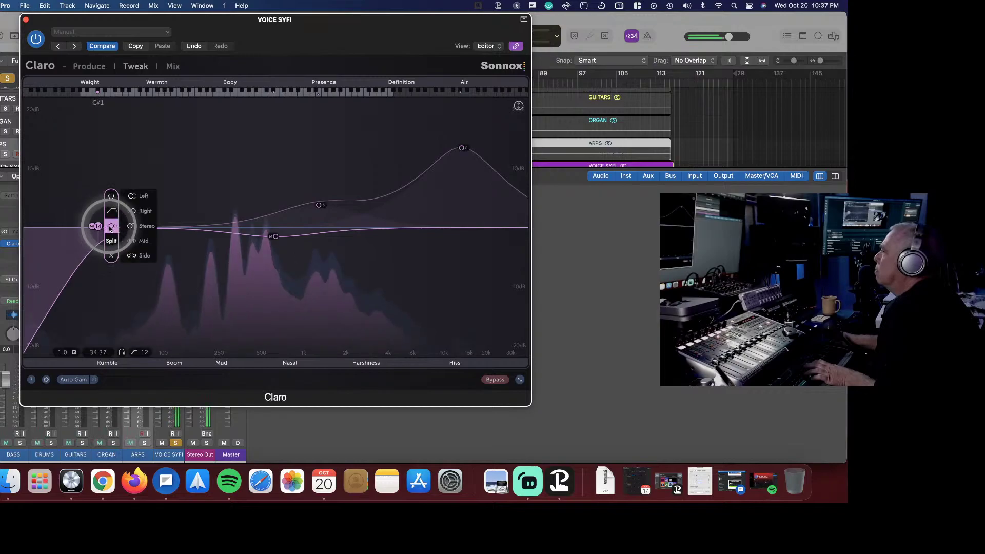
pyautogui.moveTo(97, 225); pyautogui.dragTo(57, 226)
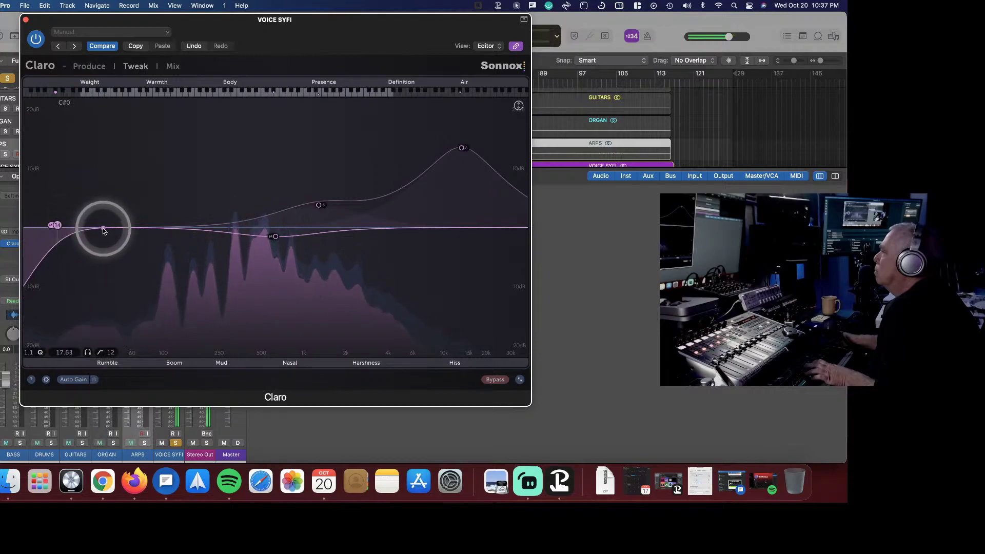
# - Add a side-channel band to VOICE SYFI, change its shape to Low Cut, and move it to about 553 Hz
pyautogui.click(103, 228)
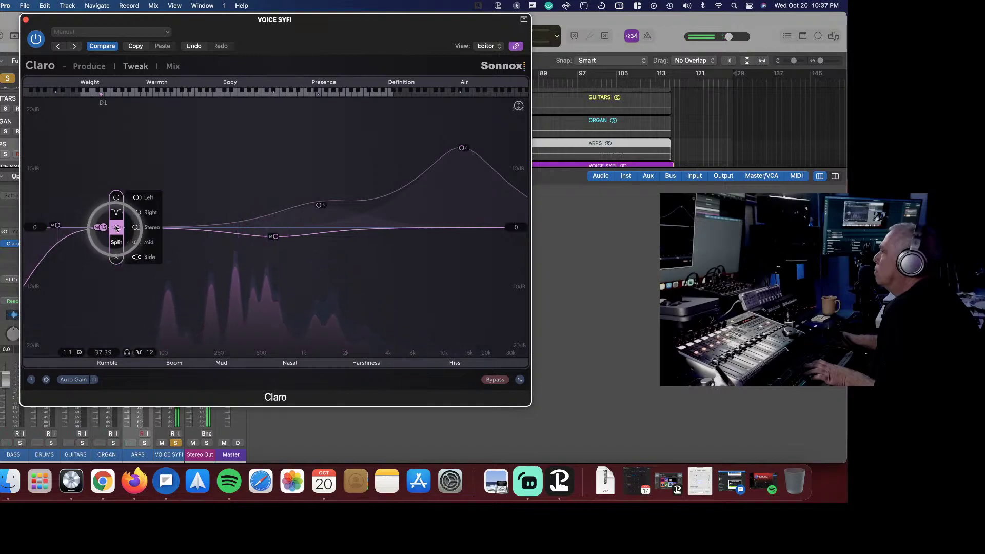
pyautogui.click(116, 227)
pyautogui.click(151, 242)
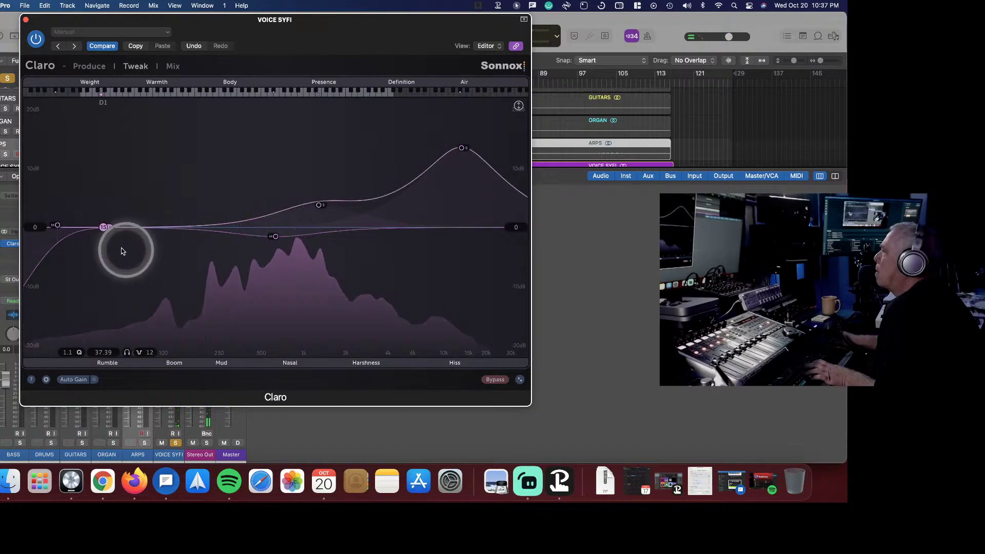
pyautogui.moveTo(103, 226); pyautogui.dragTo(145, 214)
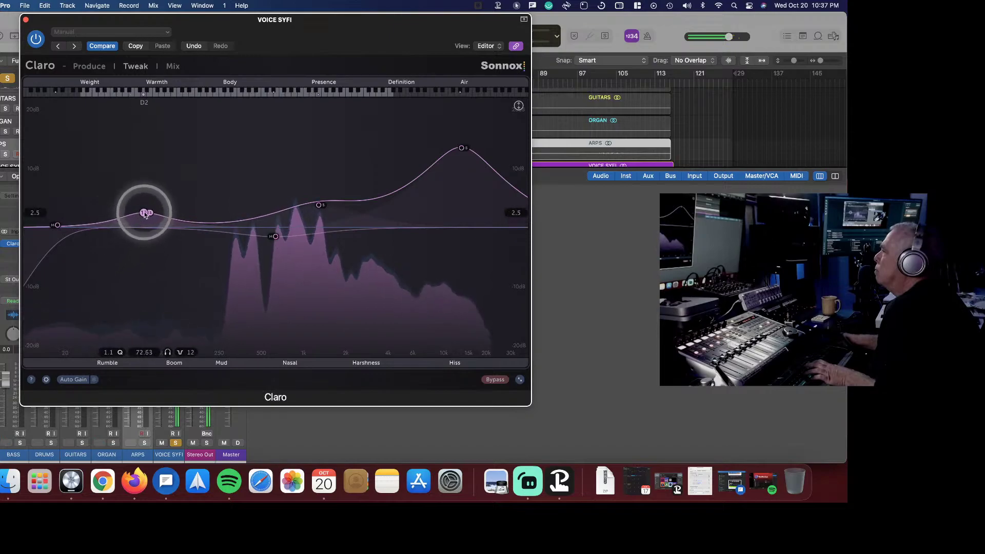
pyautogui.click(154, 215)
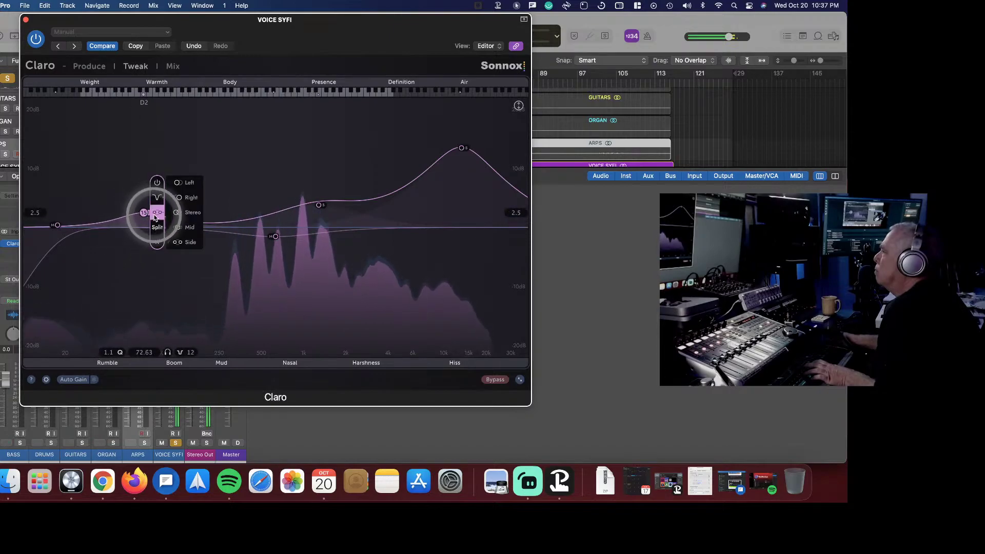
pyautogui.click(157, 197)
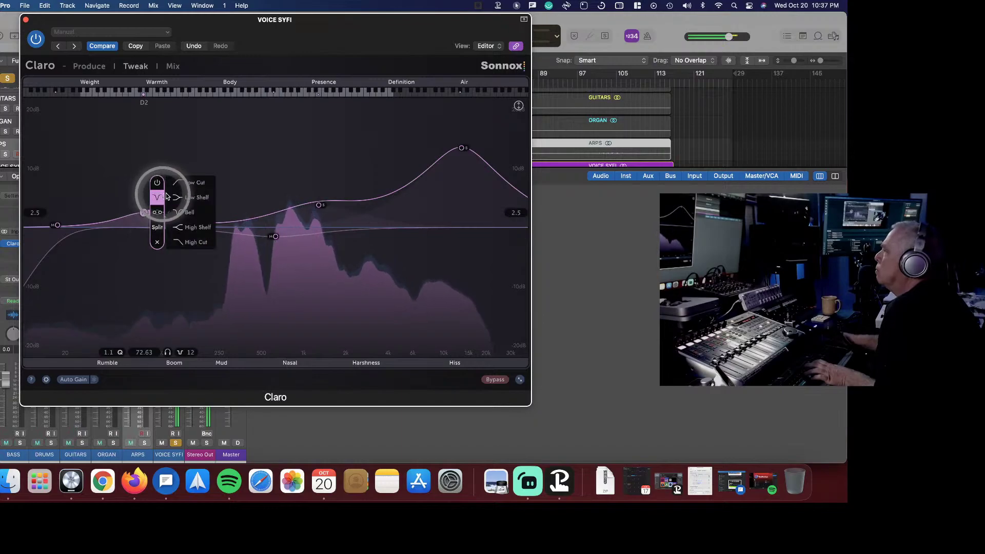
pyautogui.click(192, 182)
pyautogui.moveTo(150, 228); pyautogui.dragTo(285, 225)
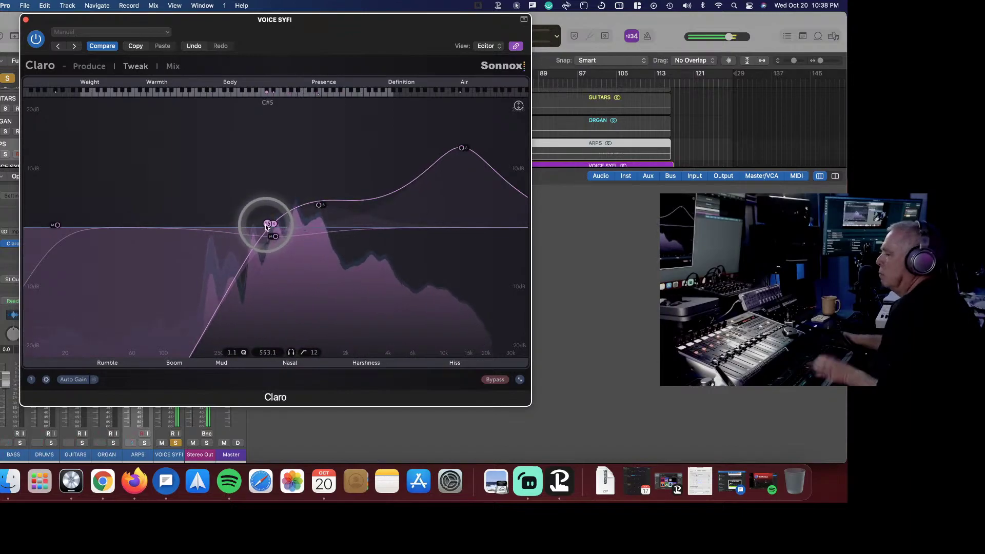
# - Unsolo VOICE SYFI, reduce its side high boost to 10.2 dB at about 13.2 kHz, and close its EQ
pyautogui.press('s')
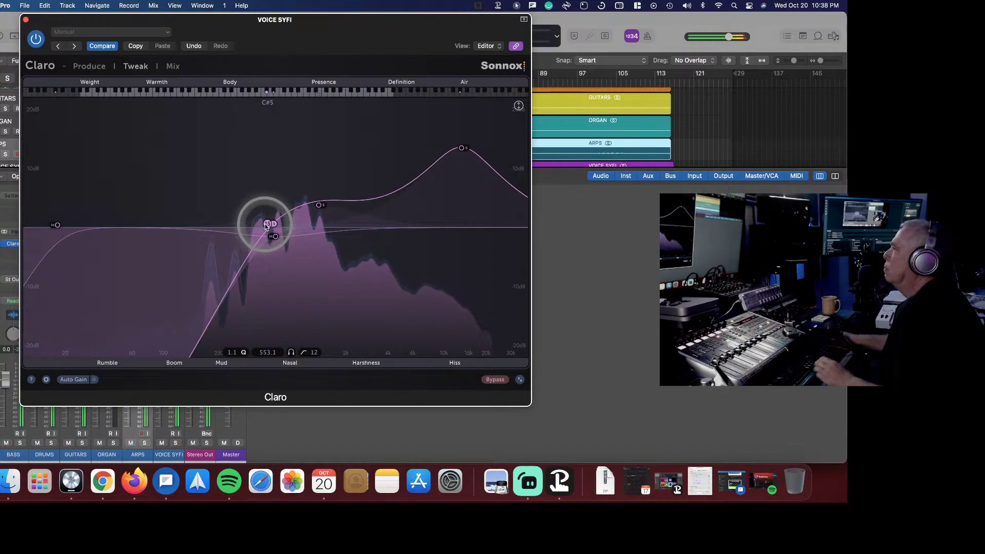
pyautogui.moveTo(462, 148); pyautogui.dragTo(463, 165)
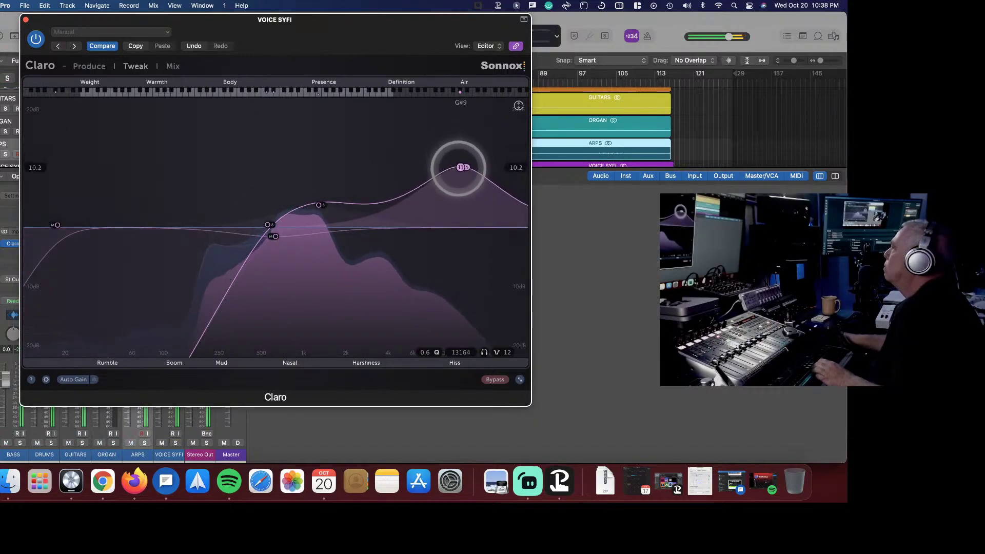
pyautogui.click(25, 20)
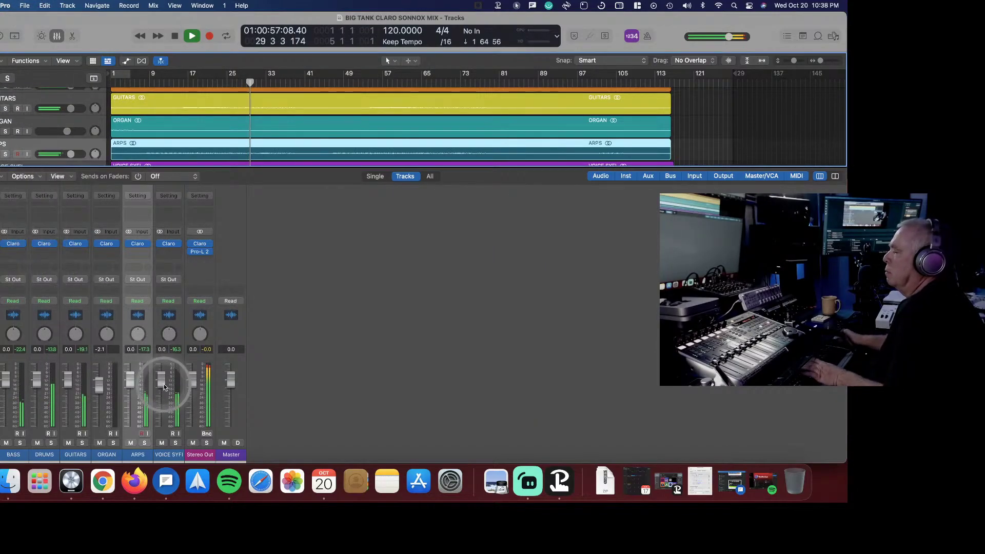
# - Lower the GUITARS and ARPS faders to -0.2 dB and replay the mix from about bar 18
pyautogui.moveTo(130, 384); pyautogui.dragTo(131, 386)
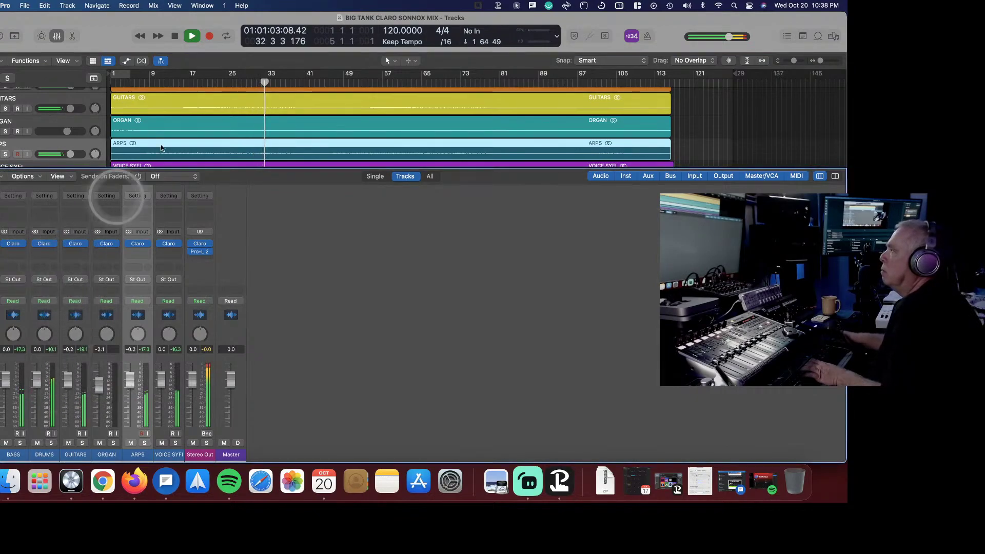
pyautogui.click(198, 84)
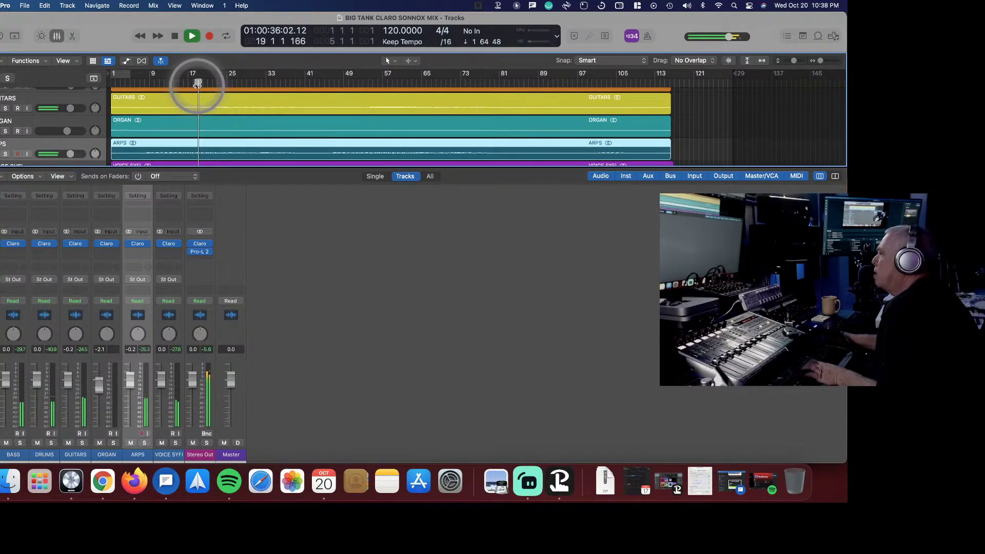
# - Open Claro on GUITARS and boost its High band to about 3.46 at around 3.5 kHz
pyautogui.click(66, 246)
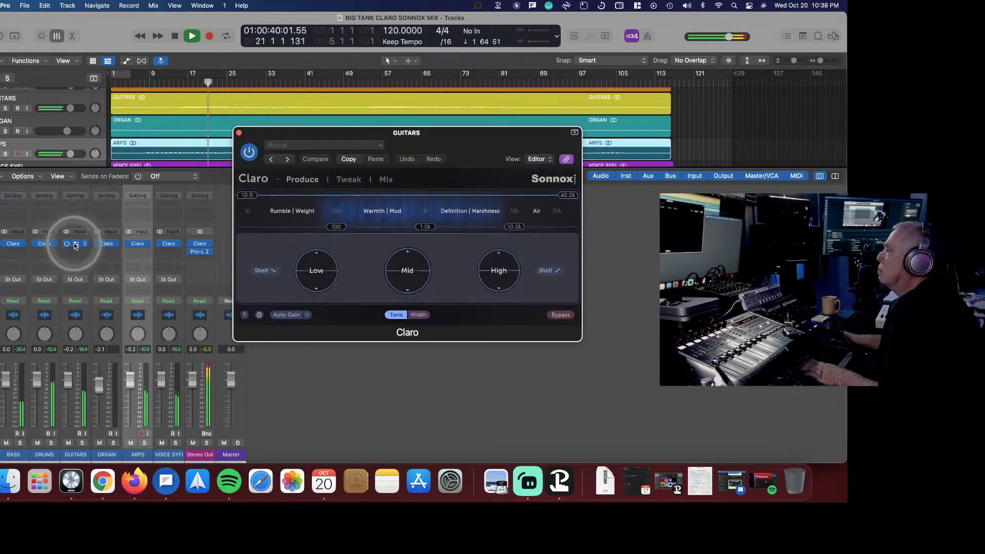
pyautogui.click(405, 280)
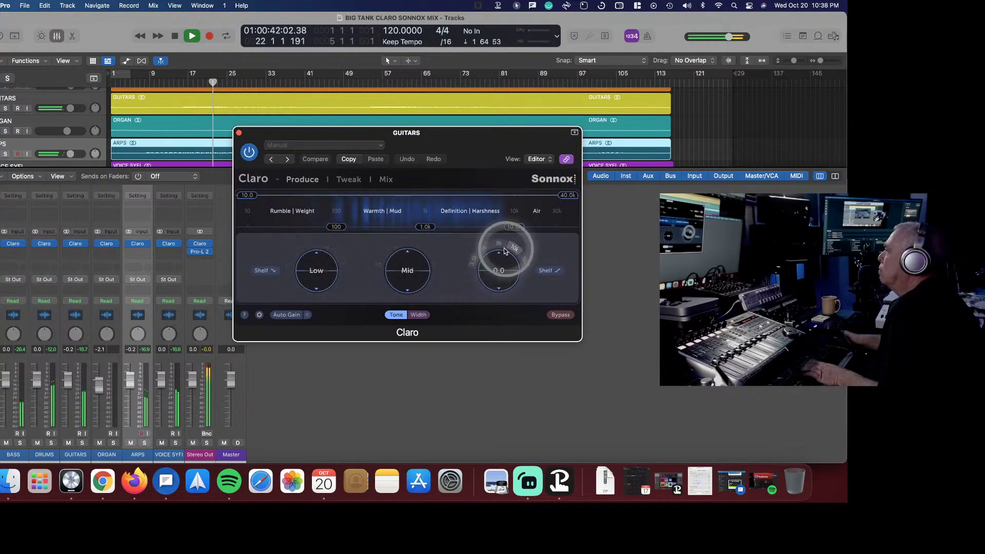
pyautogui.click(477, 253)
pyautogui.moveTo(498, 270); pyautogui.dragTo(500, 237)
pyautogui.moveTo(498, 272); pyautogui.dragTo(488, 265)
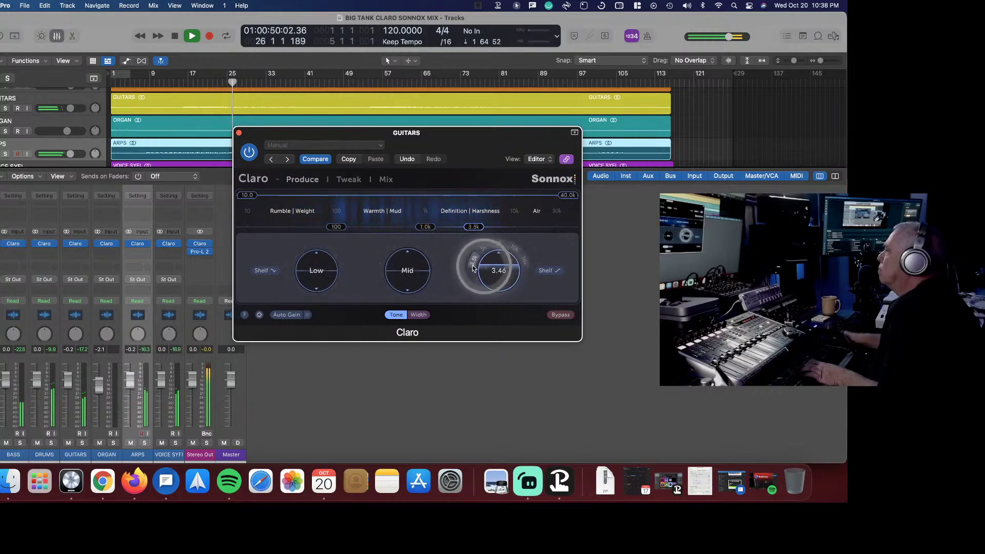
# - In the Tweak view, add a GUITARS low cut at about 60.4 Hz with Q 0.7 and raise the high boost to 4.3 dB
pyautogui.click(349, 179)
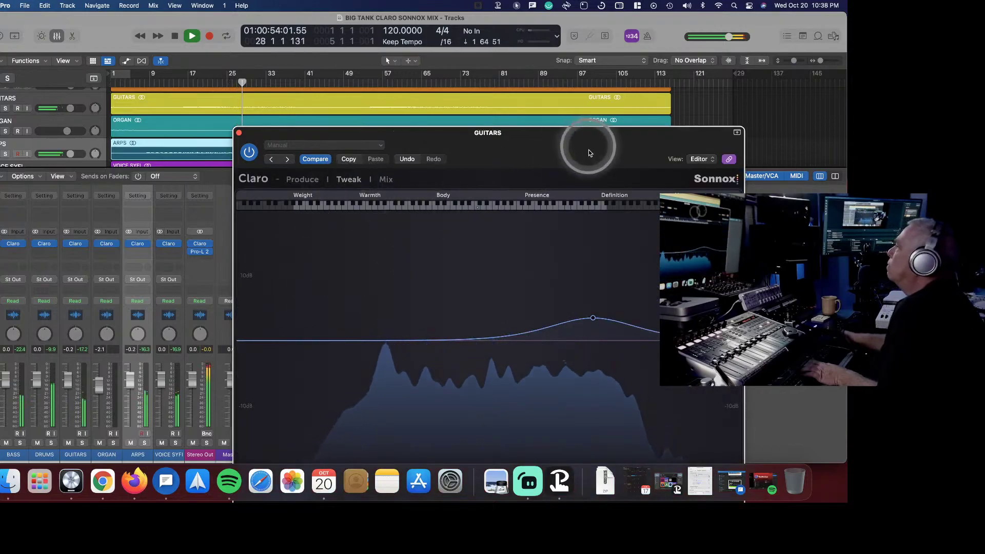
pyautogui.moveTo(590, 156); pyautogui.dragTo(425, 37)
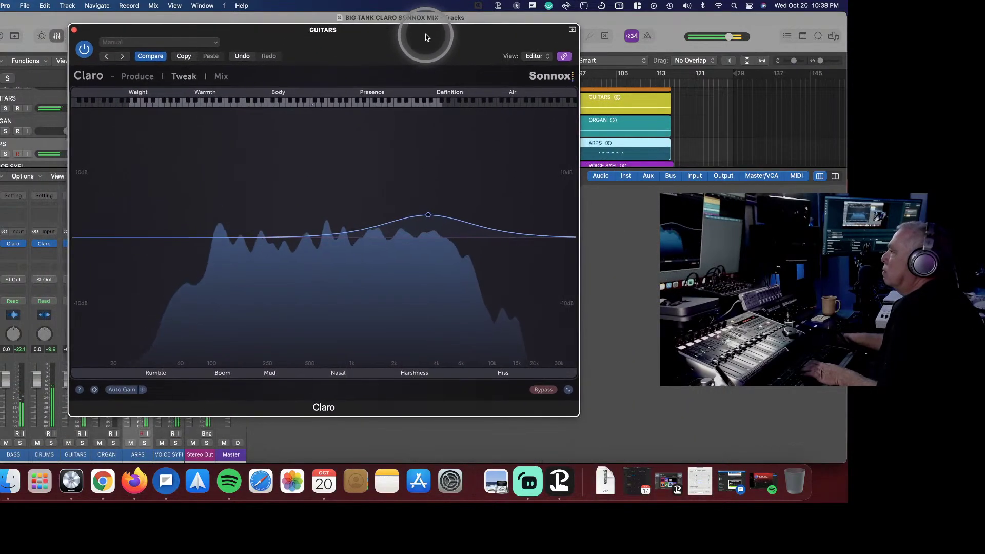
pyautogui.click(92, 238)
pyautogui.moveTo(93, 238); pyautogui.dragTo(165, 239)
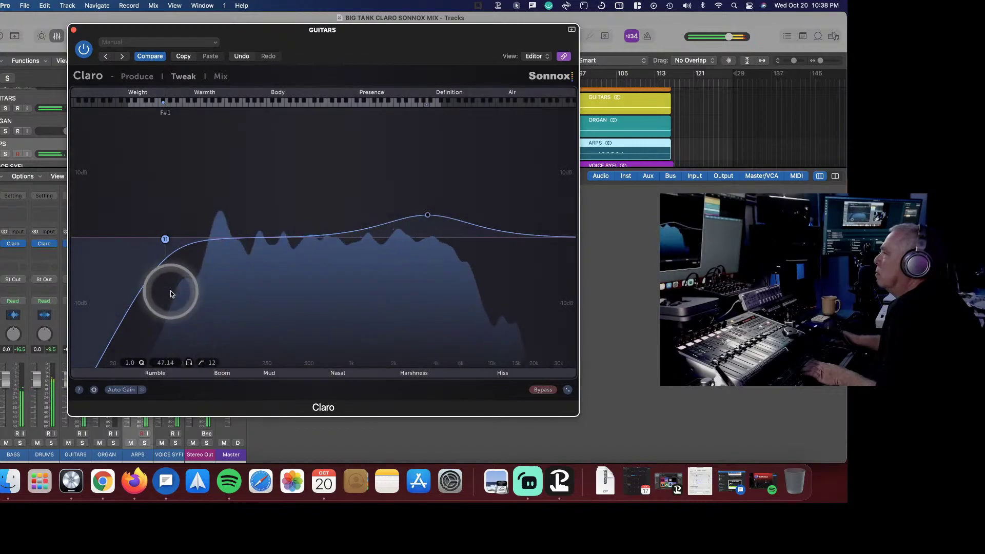
pyautogui.moveTo(165, 238); pyautogui.dragTo(180, 260)
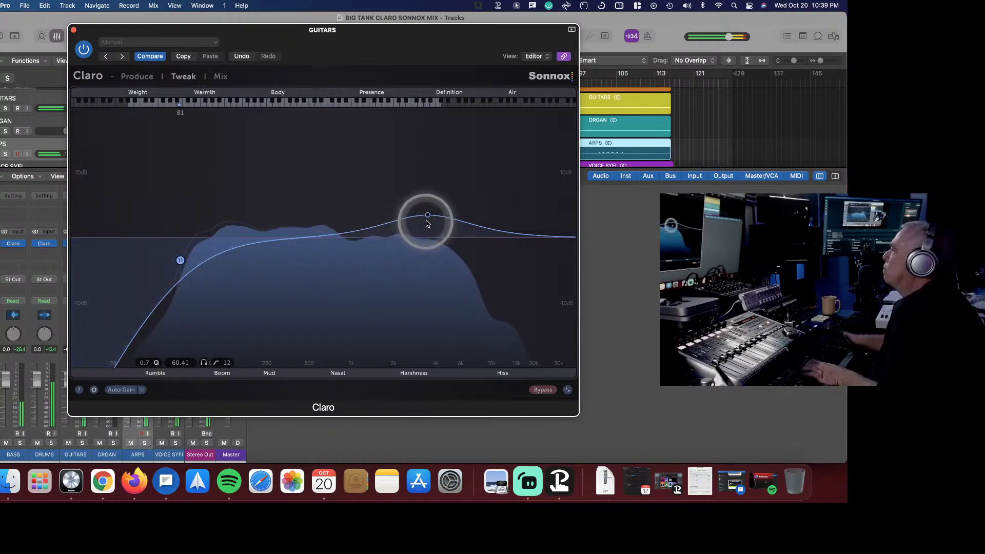
pyautogui.moveTo(428, 216); pyautogui.dragTo(427, 211)
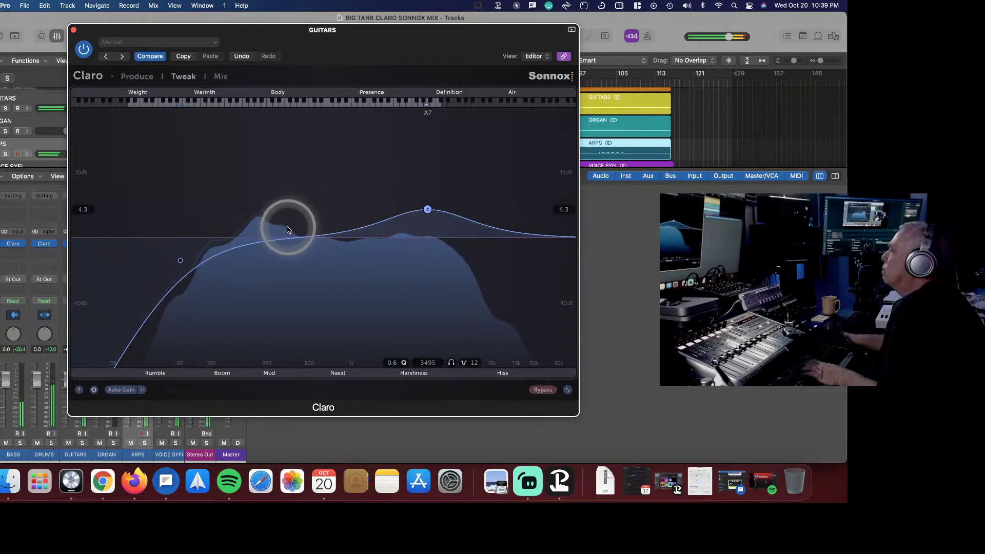
# - Add a GUITARS low-mid boost of 2.2 dB at about 189.5 Hz with slope 36, and reduce the high boost to 3.3 dB
pyautogui.moveTo(272, 242); pyautogui.dragTo(260, 212)
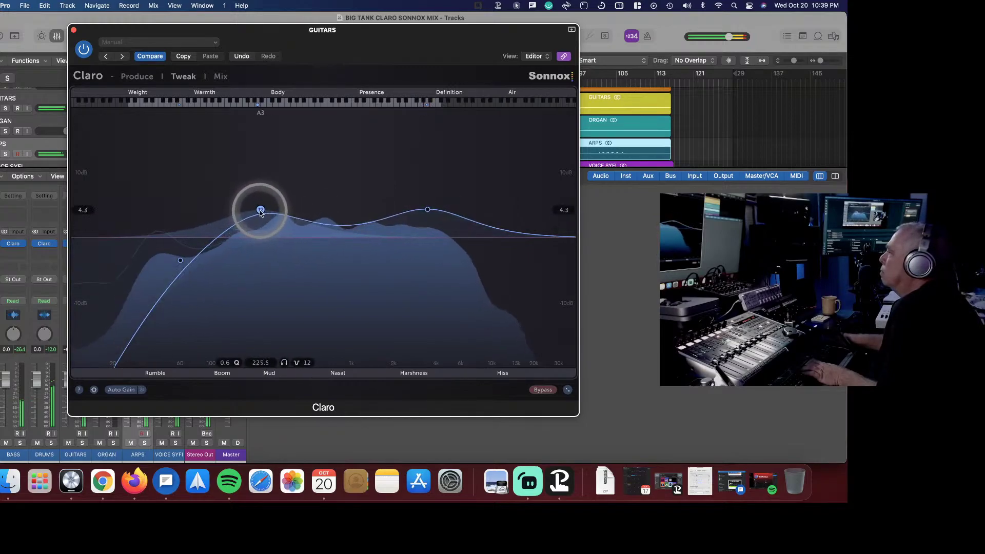
pyautogui.scroll(3, 260, 212)
pyautogui.moveTo(264, 213)
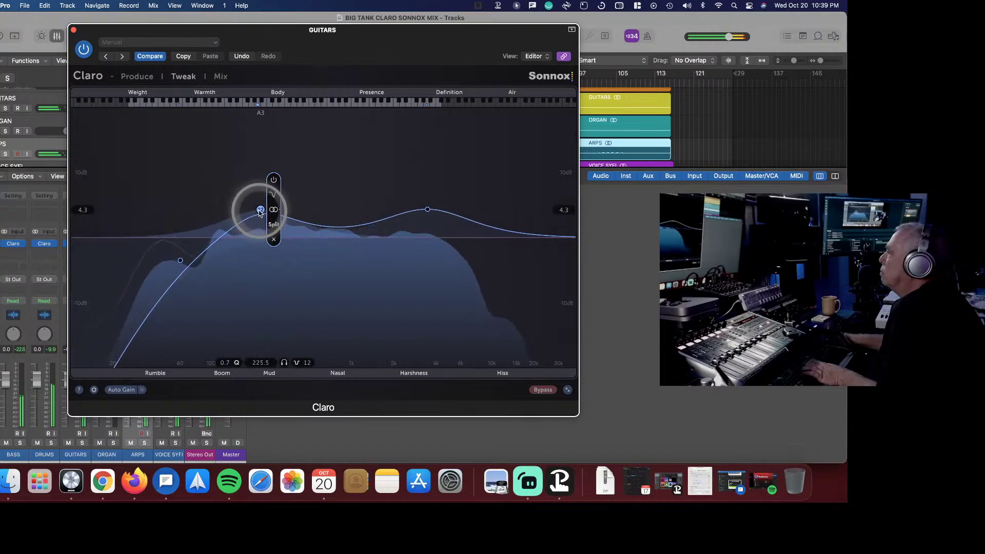
pyautogui.moveTo(277, 196)
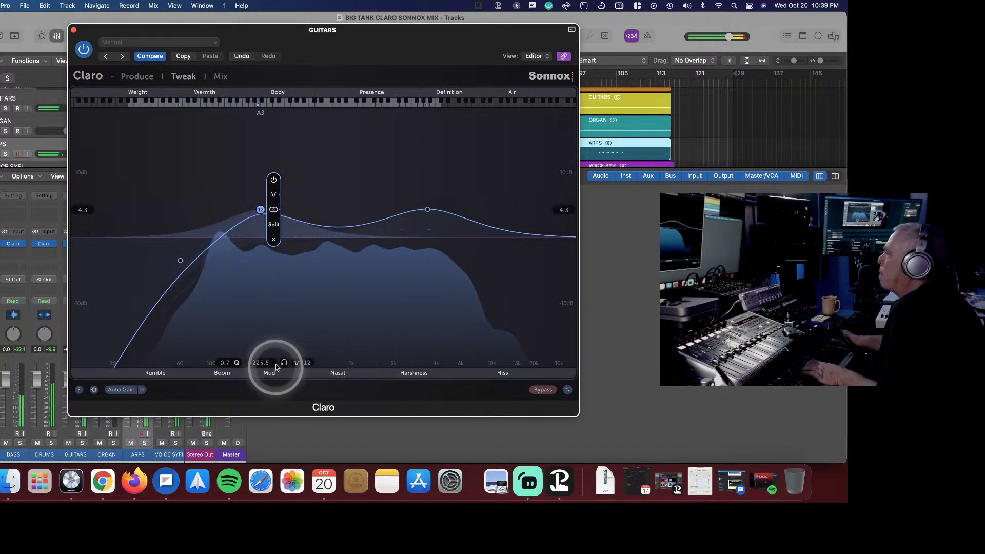
pyautogui.moveTo(295, 362); pyautogui.dragTo(293, 313)
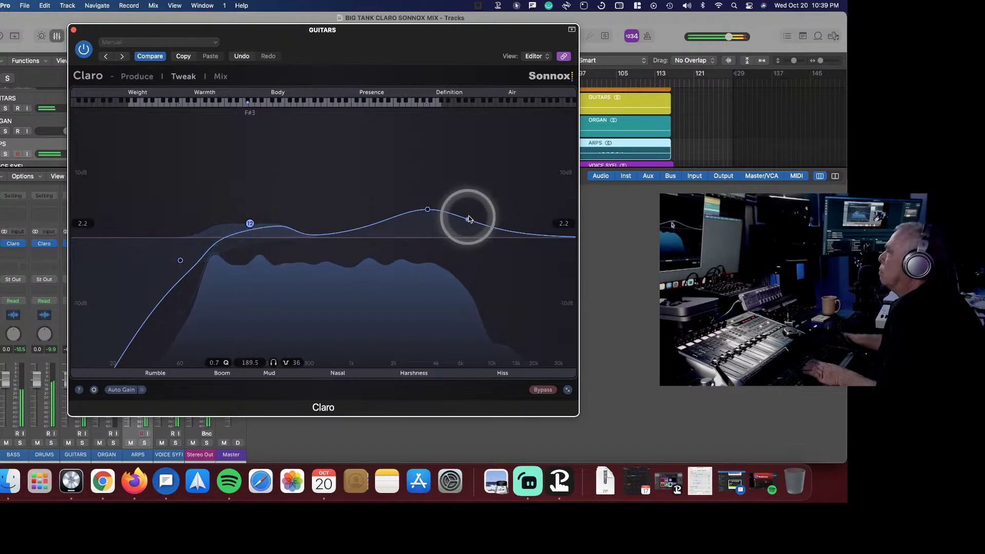
pyautogui.moveTo(427, 209)
pyautogui.mouseDown()
pyautogui.moveTo(436, 211)
pyautogui.moveTo(427, 216)
pyautogui.mouseUp()
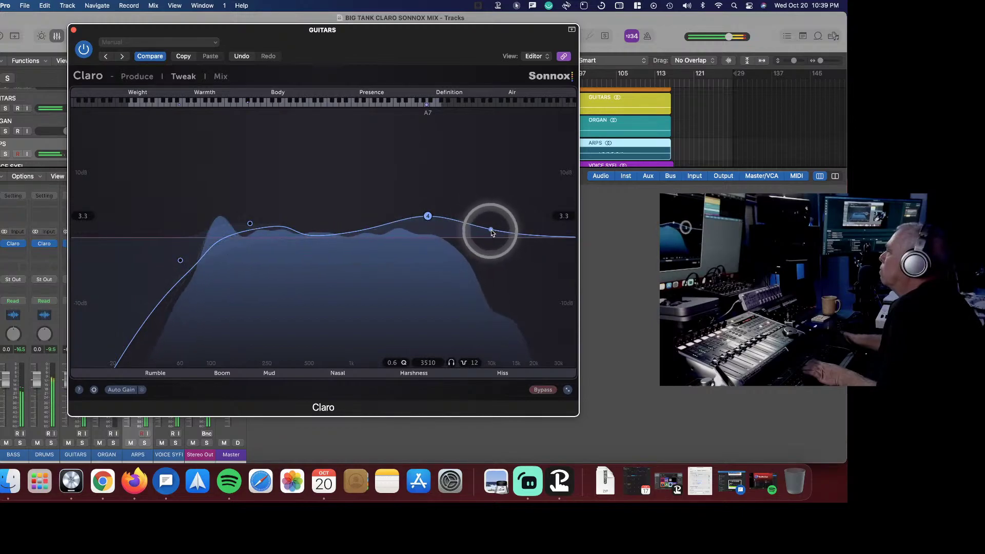
# - Add an air boost to GUITARS, restrict it to the side channel, and set it to 5.0 dB at about 20.1 kHz
pyautogui.click(492, 231)
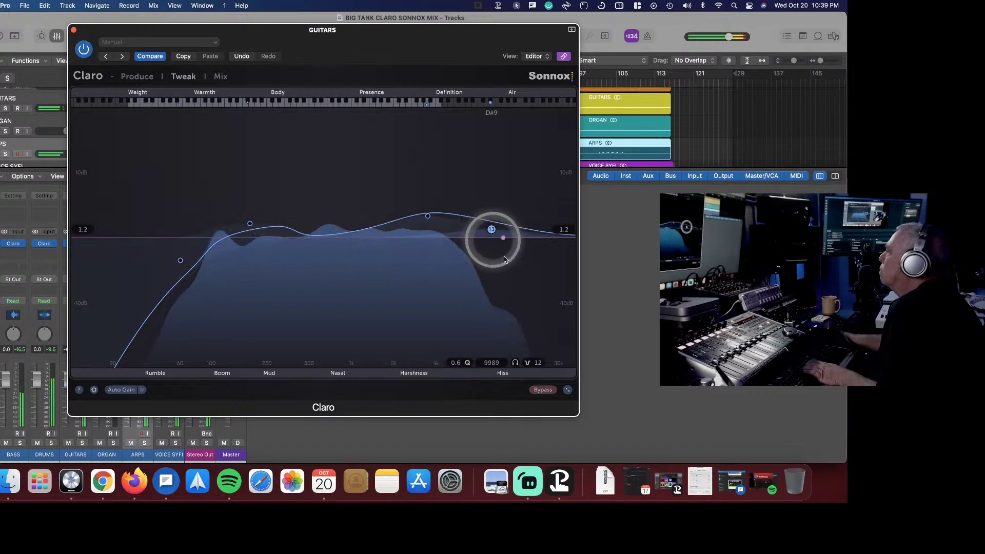
pyautogui.click(504, 230)
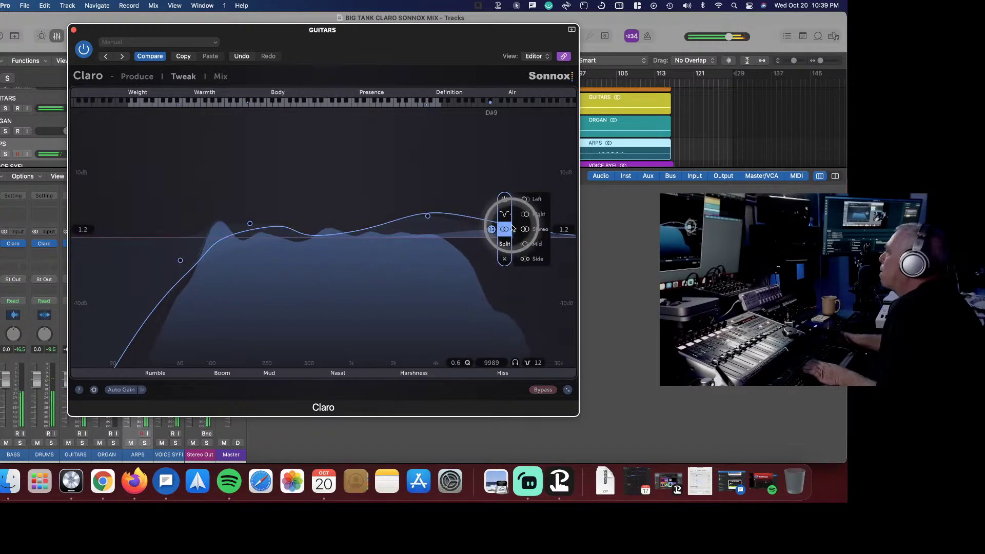
pyautogui.click(531, 244)
pyautogui.moveTo(493, 232); pyautogui.dragTo(522, 213)
pyautogui.moveTo(524, 212); pyautogui.dragTo(525, 213)
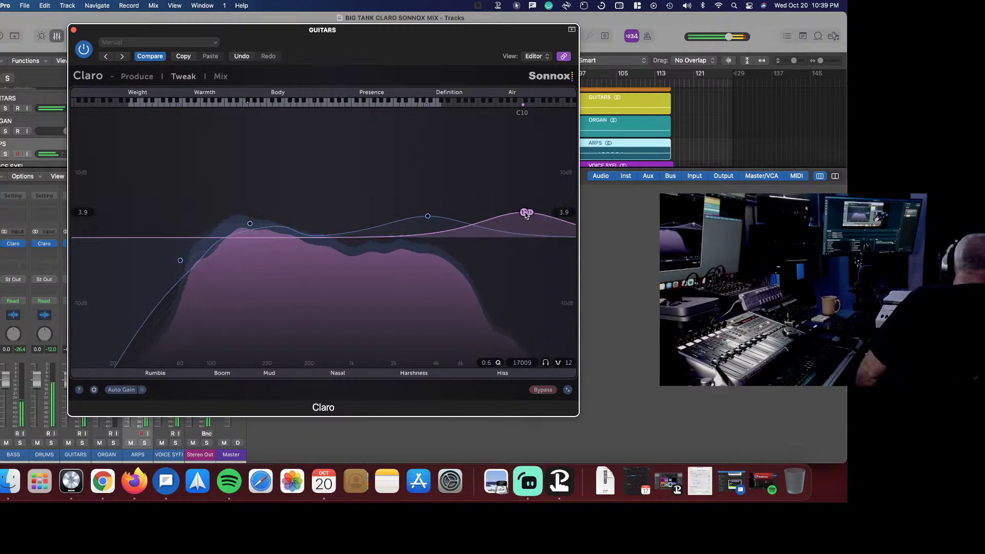
pyautogui.moveTo(525, 214); pyautogui.dragTo(536, 205)
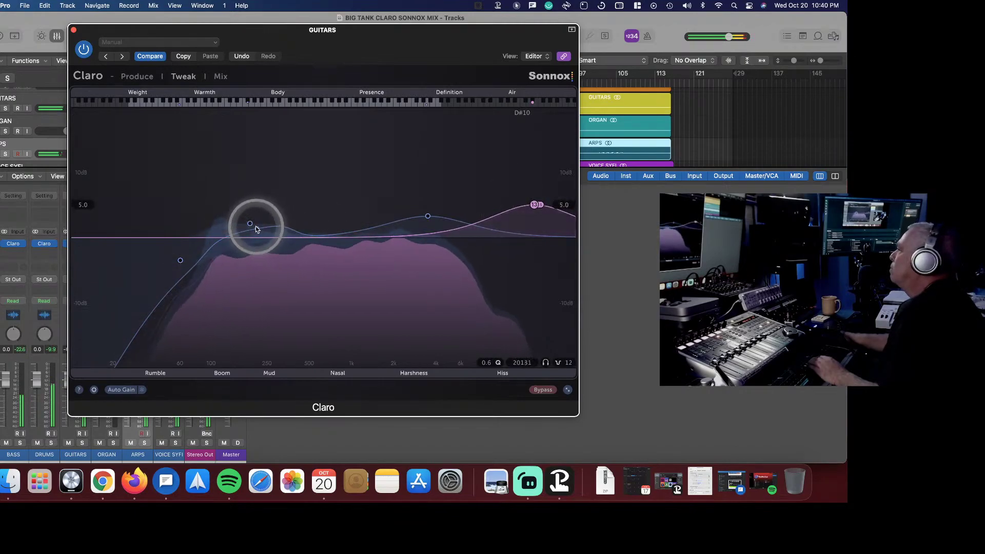
# - Cut GUITARS narrowly with Q 20 at about 301 Hz and by 2.6 dB at about 356 Hz, slightly raising the low-mid boost
pyautogui.click(283, 227)
pyautogui.moveTo(283, 226); pyautogui.dragTo(278, 268)
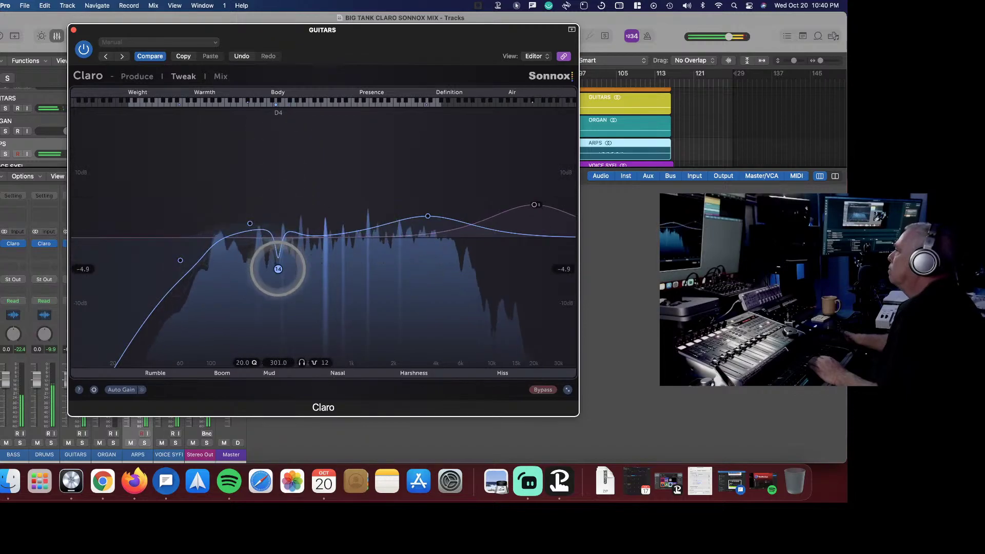
pyautogui.click(250, 223)
pyautogui.moveTo(249, 223); pyautogui.dragTo(247, 215)
pyautogui.moveTo(275, 269); pyautogui.dragTo(277, 282)
pyautogui.moveTo(288, 232); pyautogui.dragTo(288, 254)
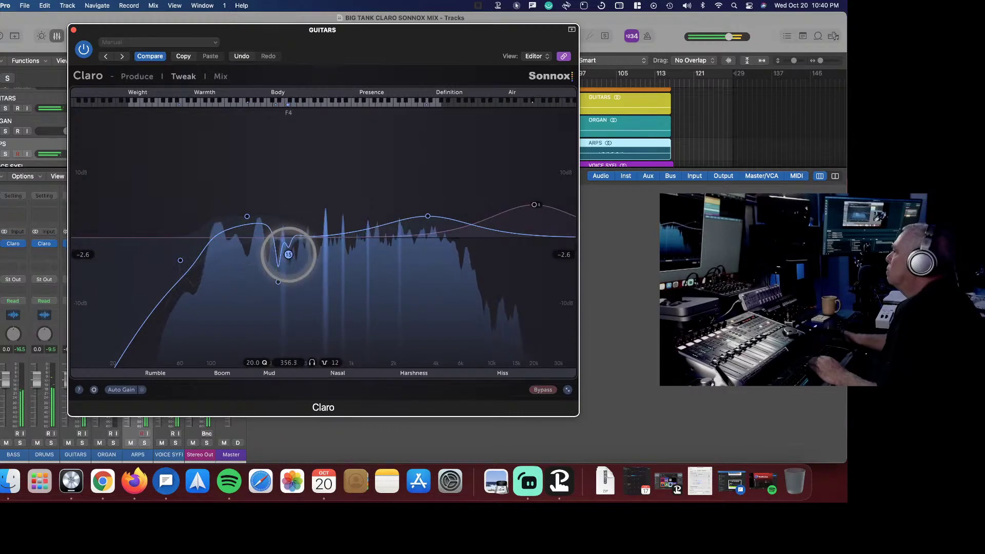
# - Shift the two narrow GUITARS mud cuts together, placing the upper one at -2.9 dB and about 353.6 Hz
pyautogui.moveTo(227, 198); pyautogui.dragTo(289, 258)
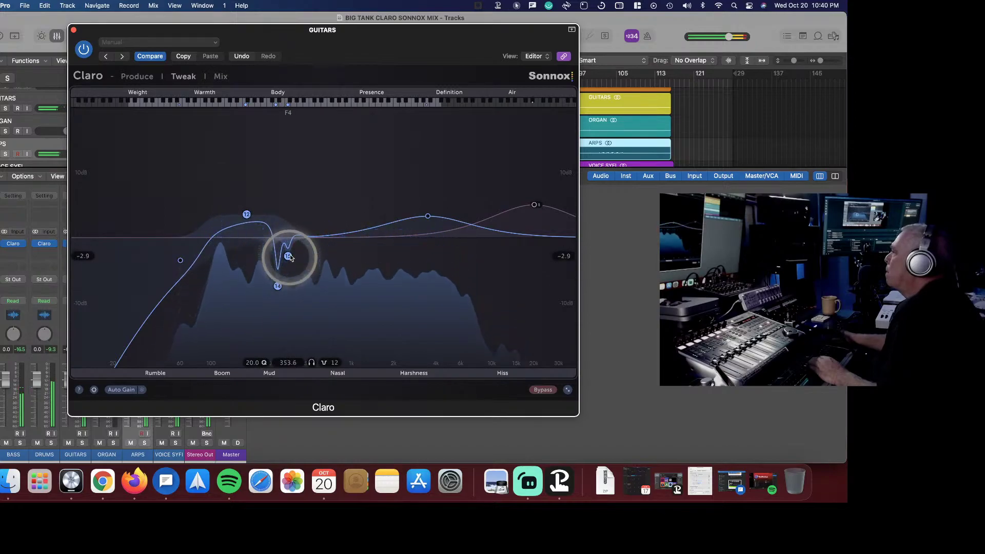
pyautogui.click(303, 201)
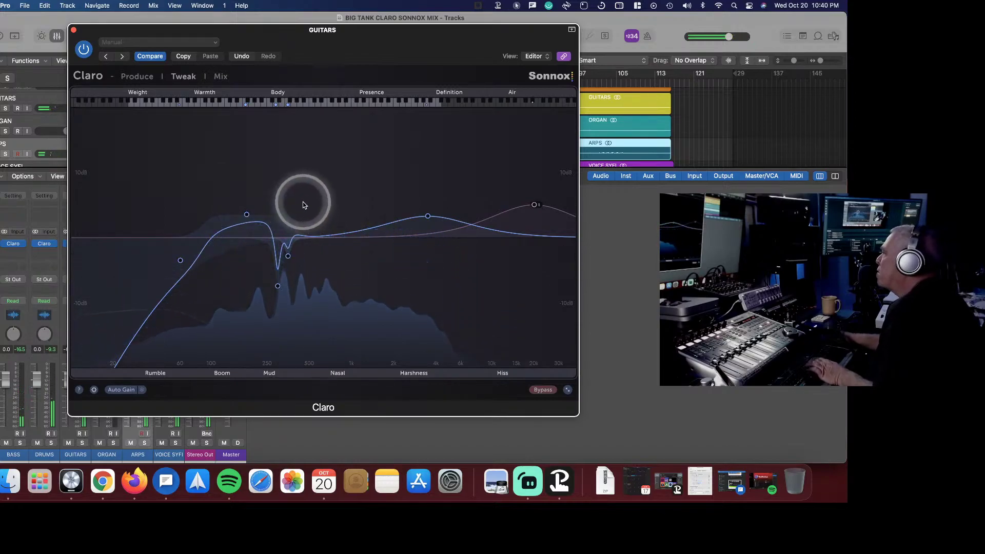
pyautogui.moveTo(209, 168); pyautogui.dragTo(297, 310)
pyautogui.click(309, 186)
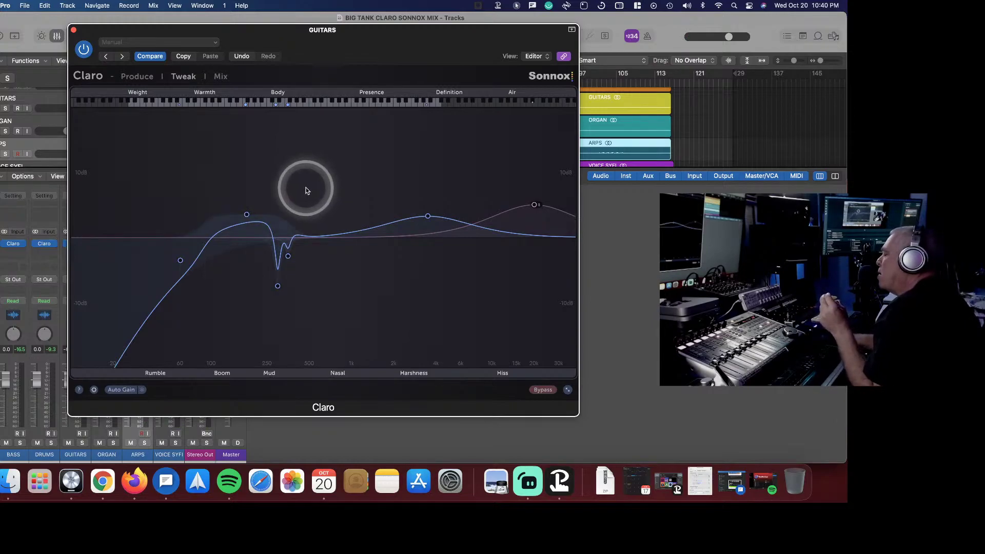
# - Insert the SSL Native X-EQ 2 plug-in on the BASS channel below Claro
pyautogui.click(13, 258)
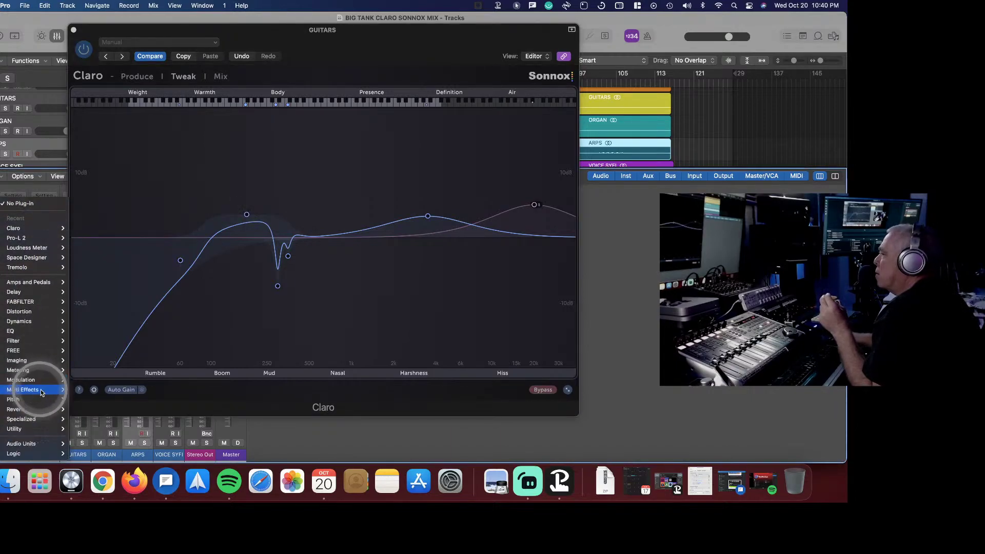
pyautogui.moveTo(21, 443)
pyautogui.moveTo(89, 421)
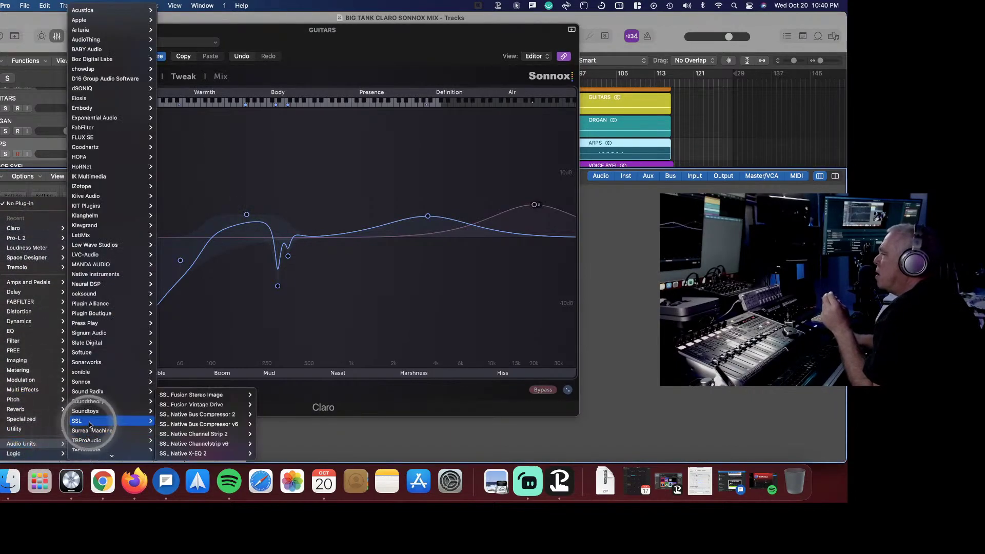
pyautogui.click(179, 455)
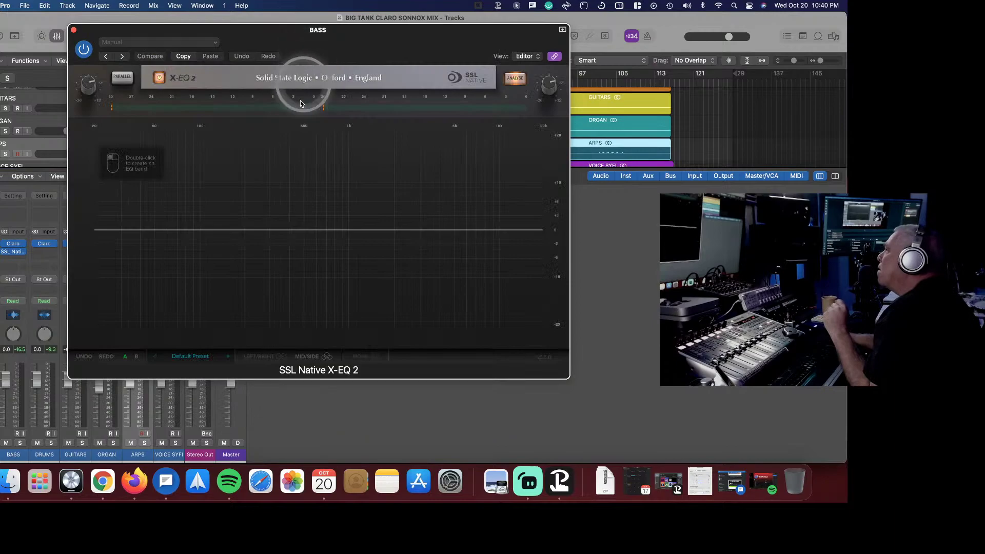
# - Create three nearly flat EQ bands in X-EQ 2, the second at about 348 Hz and third at about 520 Hz, and close the plug-in
pyautogui.doubleClick(247, 230)
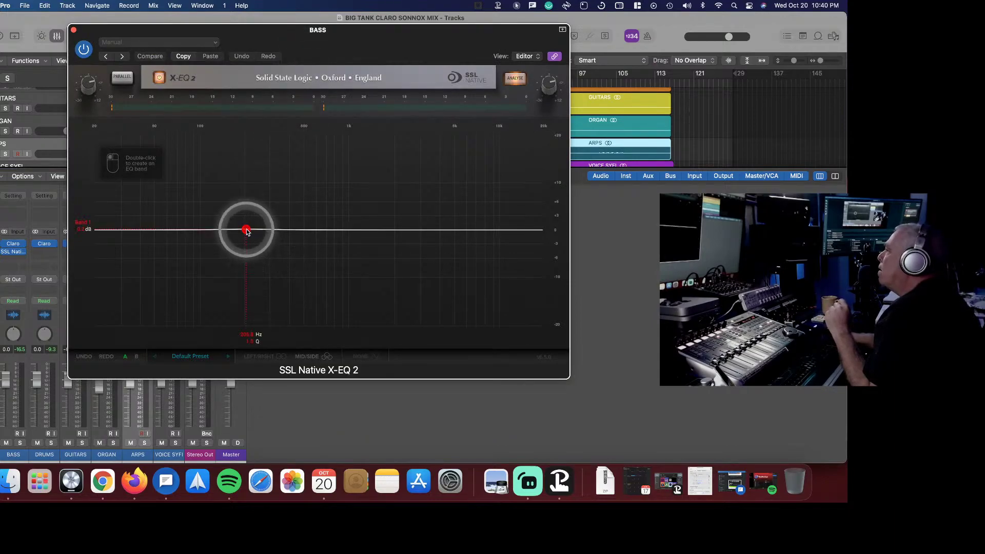
pyautogui.doubleClick(280, 230)
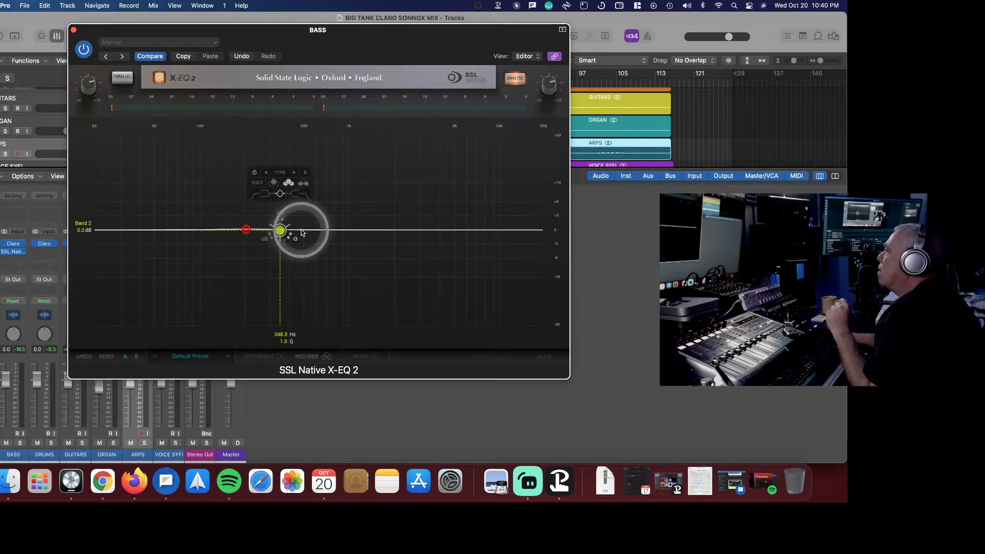
pyautogui.doubleClick(305, 230)
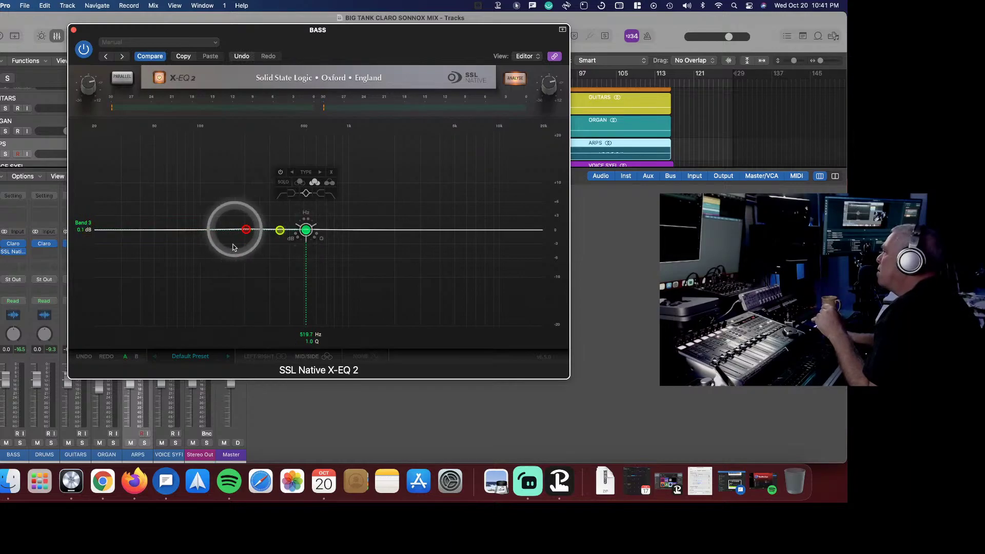
pyautogui.click(233, 285)
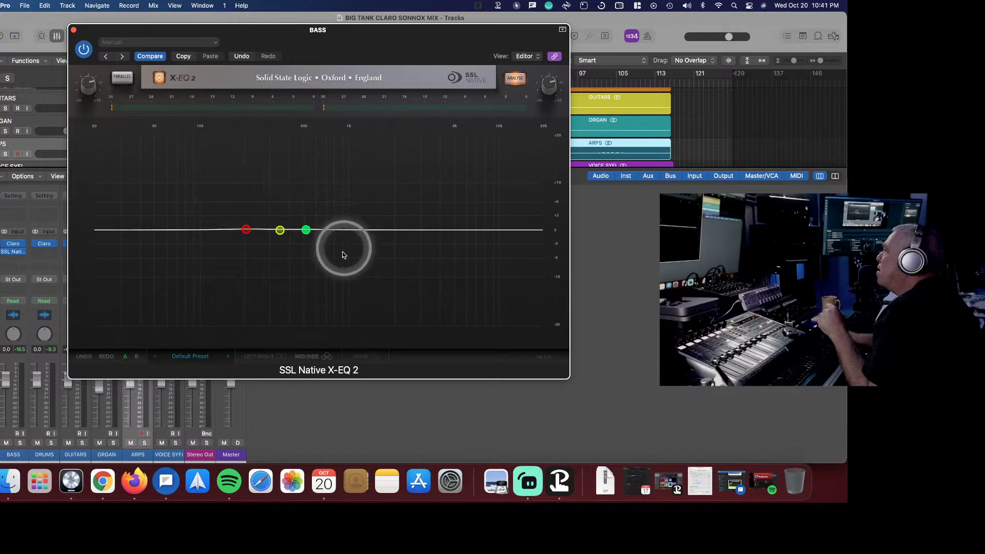
pyautogui.click(72, 30)
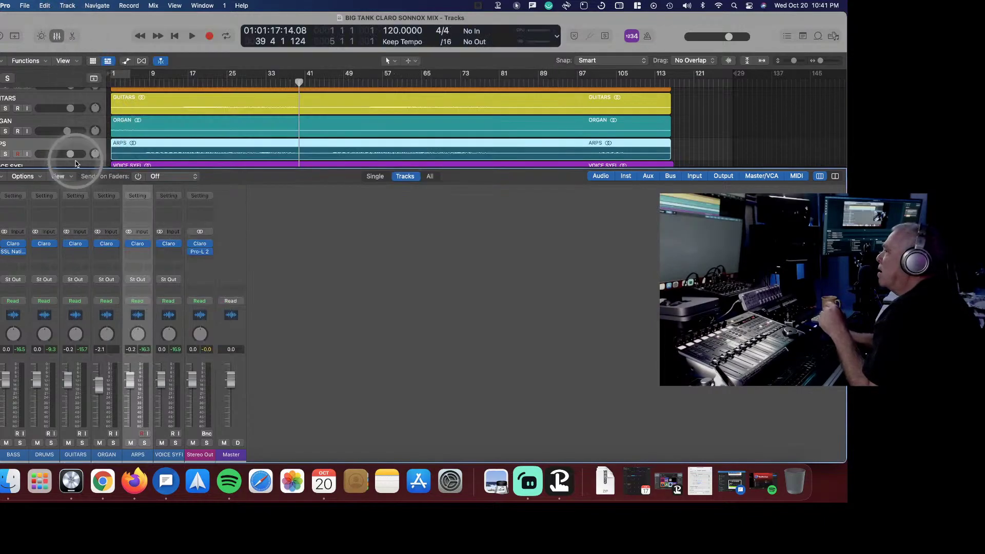
# - Check the Claro settings on ARPS, and reopen the GUITARS Claro in a clear spot
pyautogui.click(136, 244)
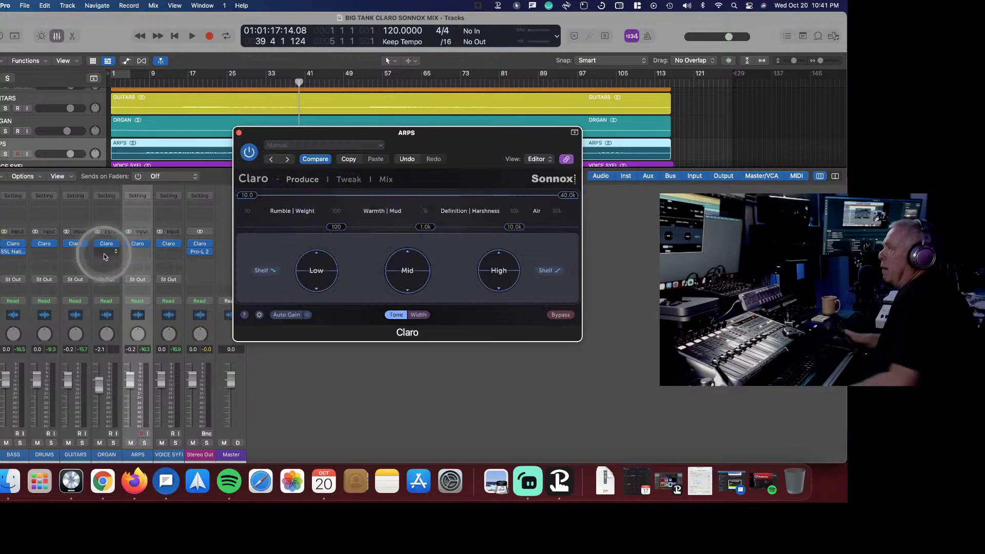
pyautogui.click(238, 134)
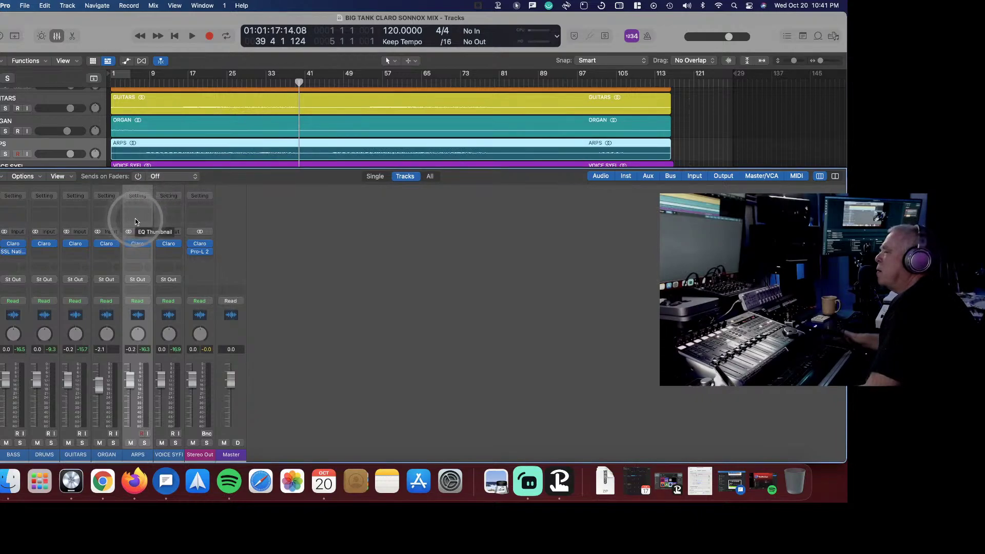
pyautogui.click(75, 244)
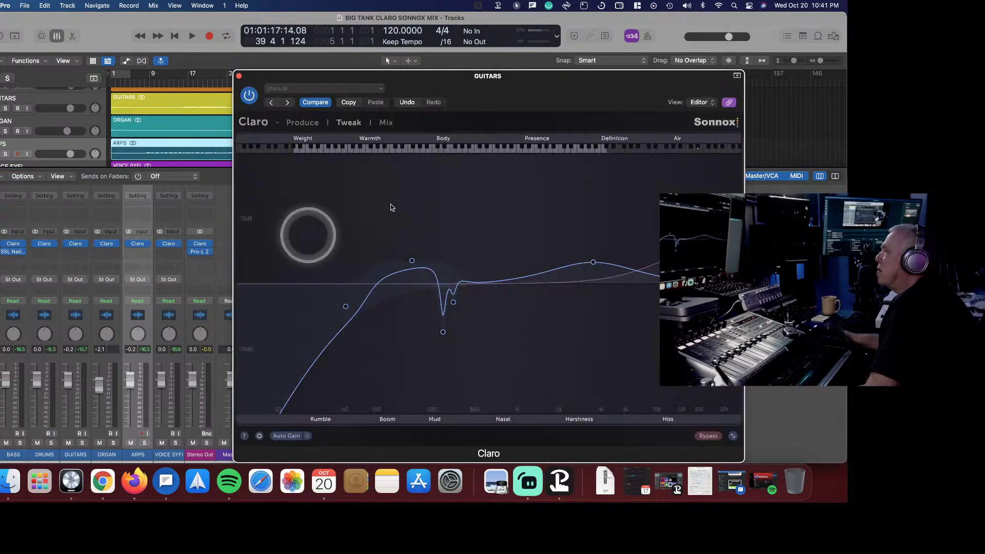
pyautogui.moveTo(497, 81); pyautogui.dragTo(382, 43)
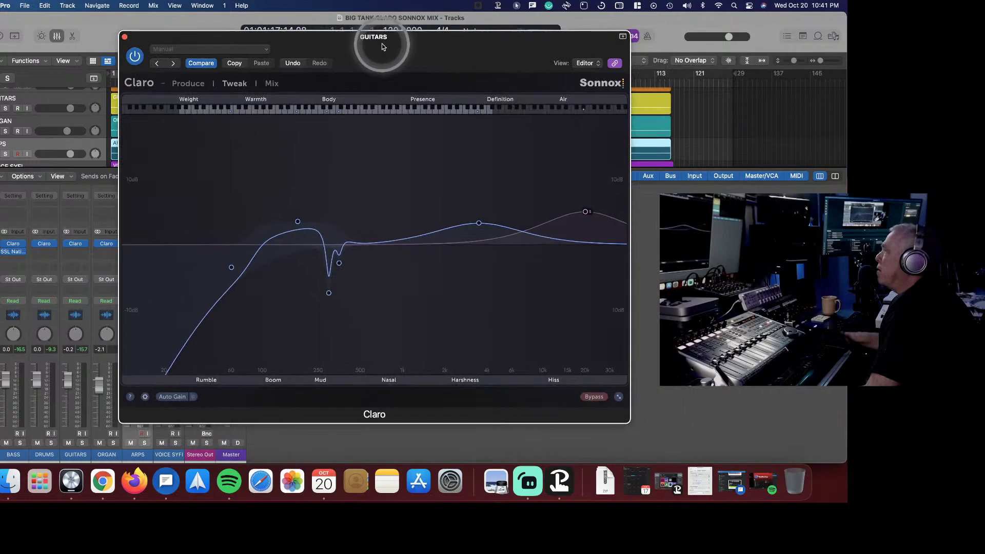
# - Try creating a GUITARS boost from Claro's piano keyboard near A5, reduce it to 7.5 dB at about 918.9 Hz, and delete it
pyautogui.click(387, 110)
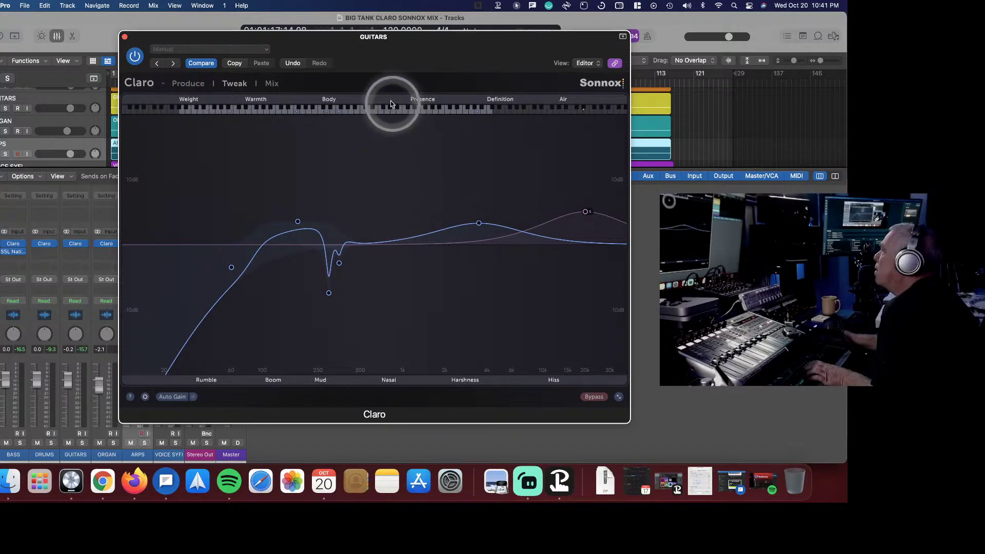
pyautogui.click(392, 112)
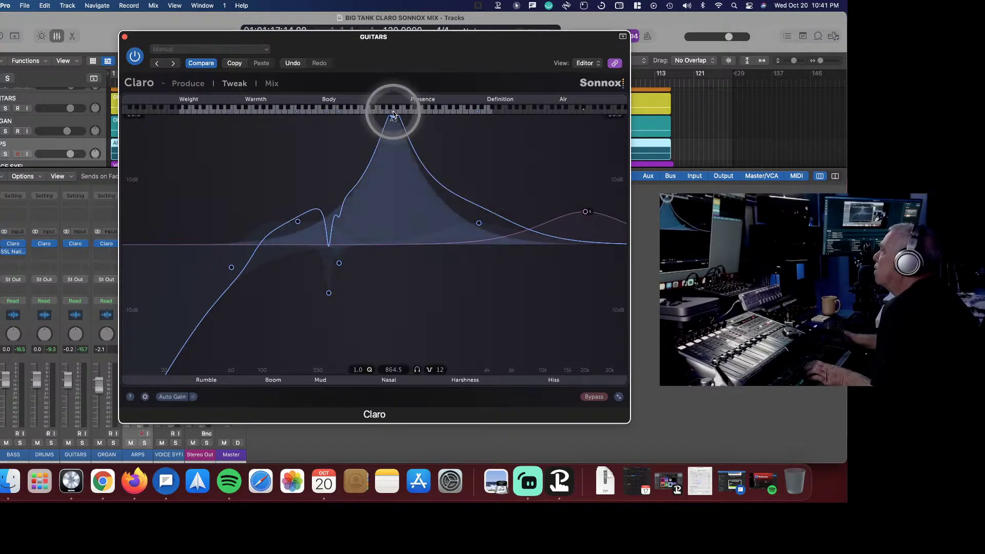
pyautogui.click(392, 114)
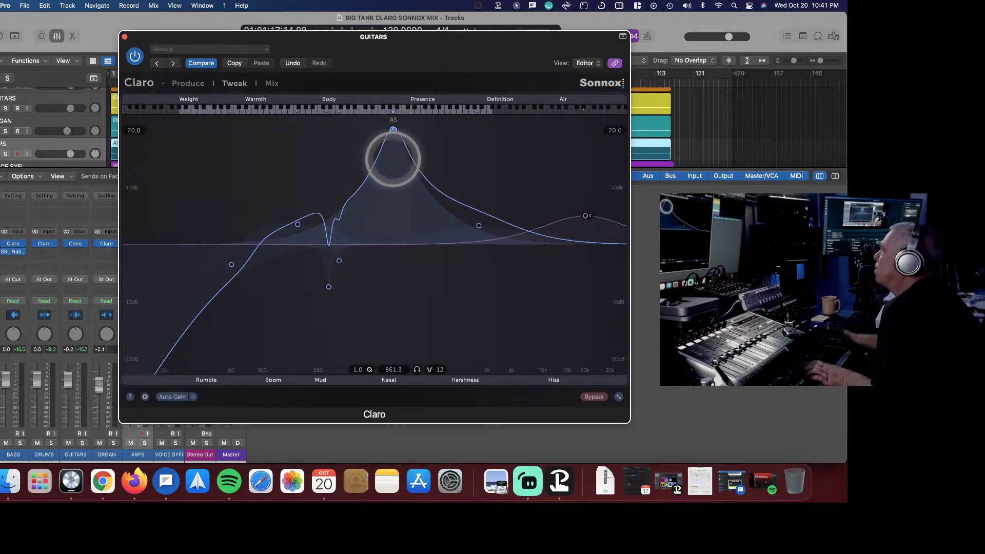
pyautogui.click(394, 110)
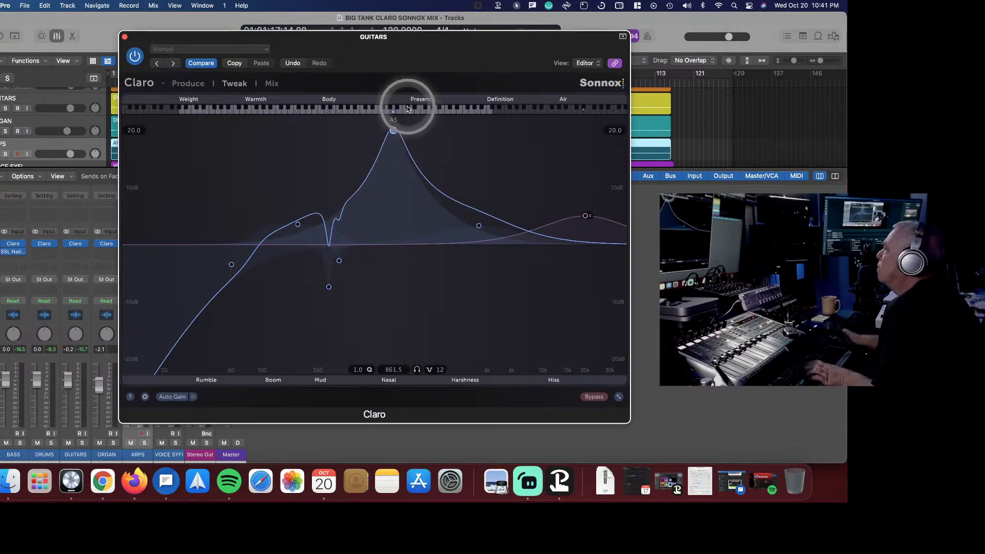
pyautogui.moveTo(393, 131); pyautogui.dragTo(399, 201)
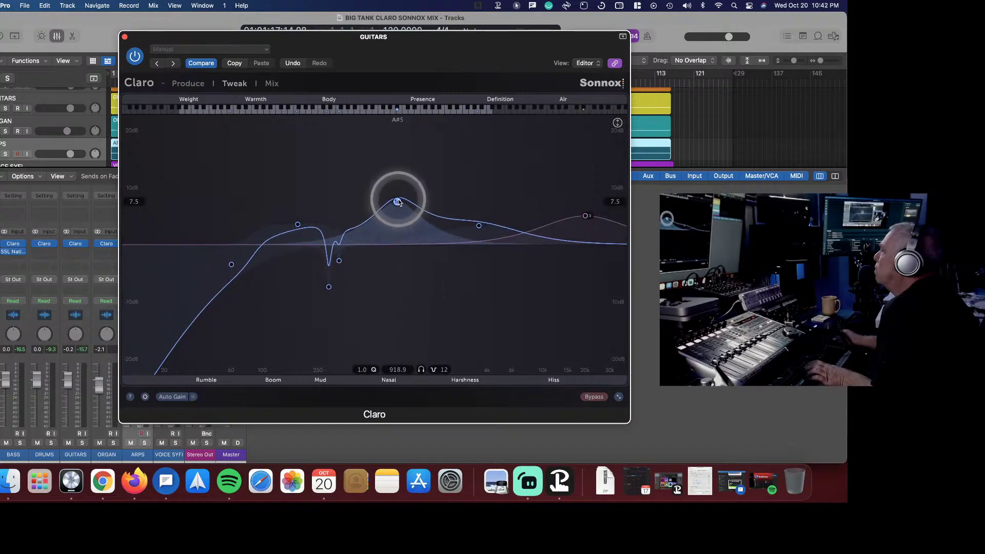
pyautogui.click(409, 232)
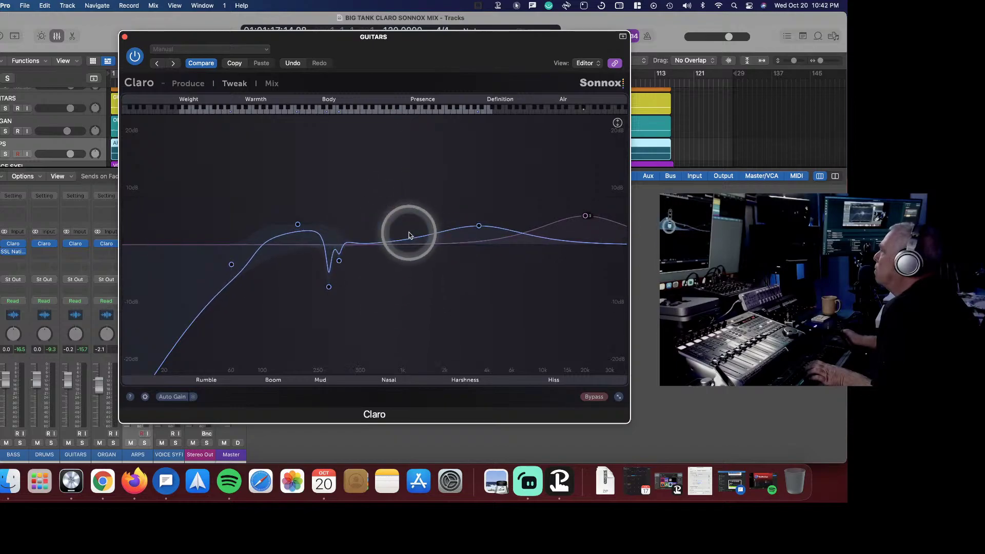
# - Start song playback and close the GUITARS Claro window
pyautogui.click(394, 188)
pyautogui.press('space')
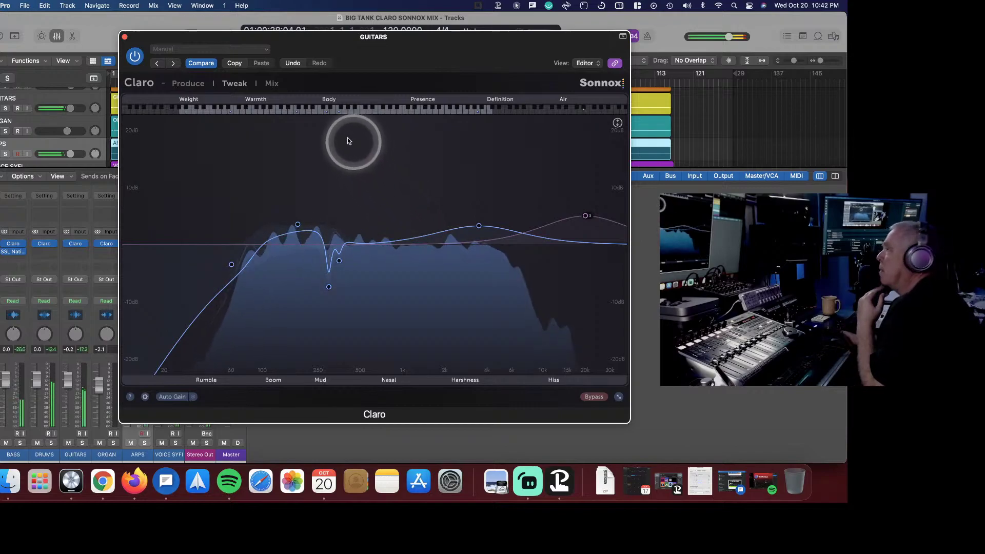
pyautogui.click(124, 38)
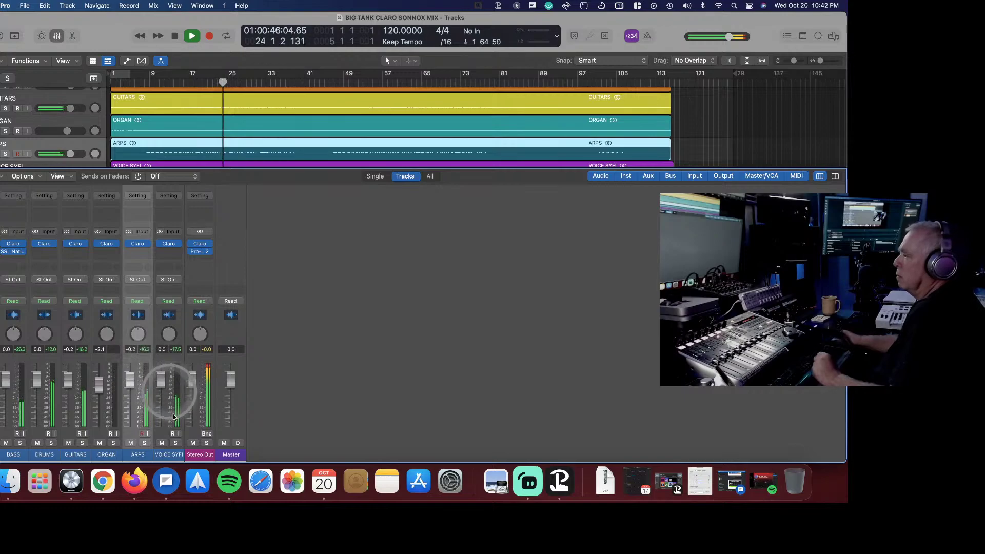
# - Toggle solo on VOICE SYFI briefly and lower its fader to about -1.6 dB
pyautogui.click(176, 442)
pyautogui.click(176, 442)
pyautogui.moveTo(160, 379); pyautogui.dragTo(160, 380)
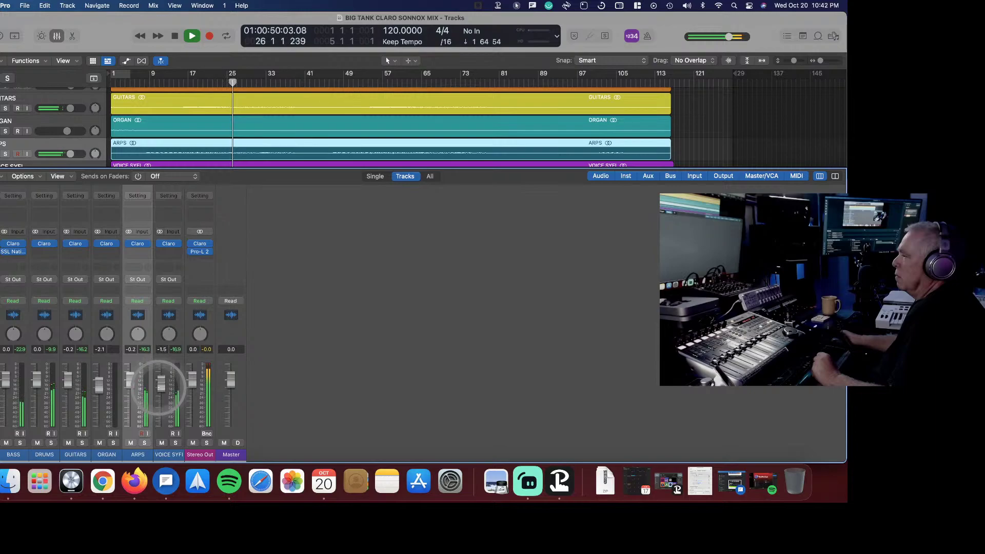
pyautogui.moveTo(160, 384); pyautogui.dragTo(160, 386)
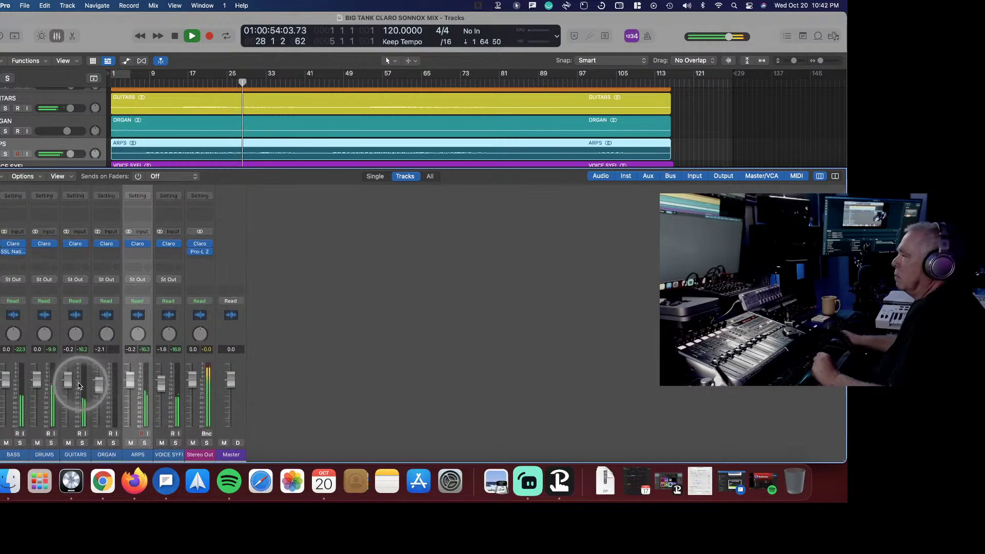
# - Balance the channel faders, setting GUITARS to -1.6 dB, DRUMS to 0.6 dB and BASS to -0.5 dB
pyautogui.moveTo(67, 382); pyautogui.dragTo(70, 388)
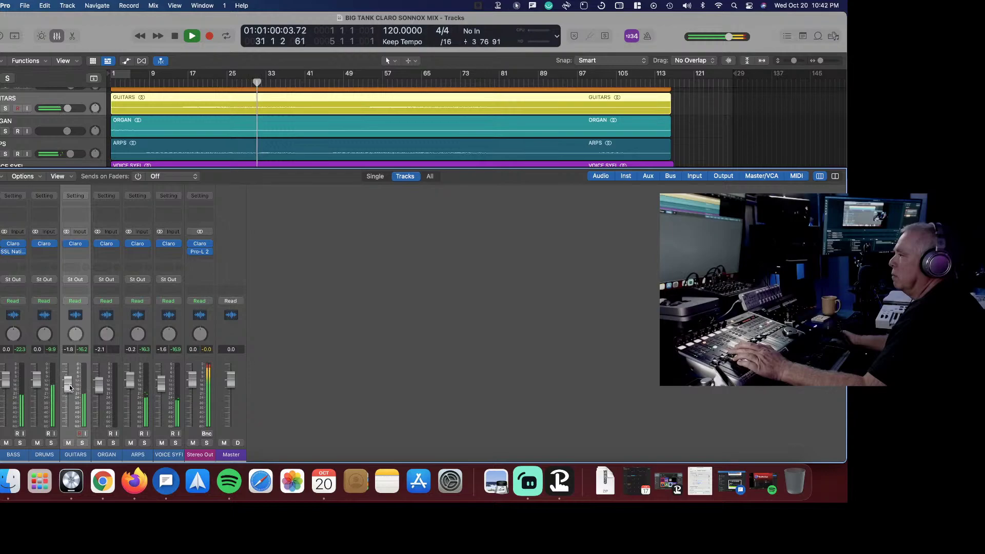
pyautogui.press('Up')
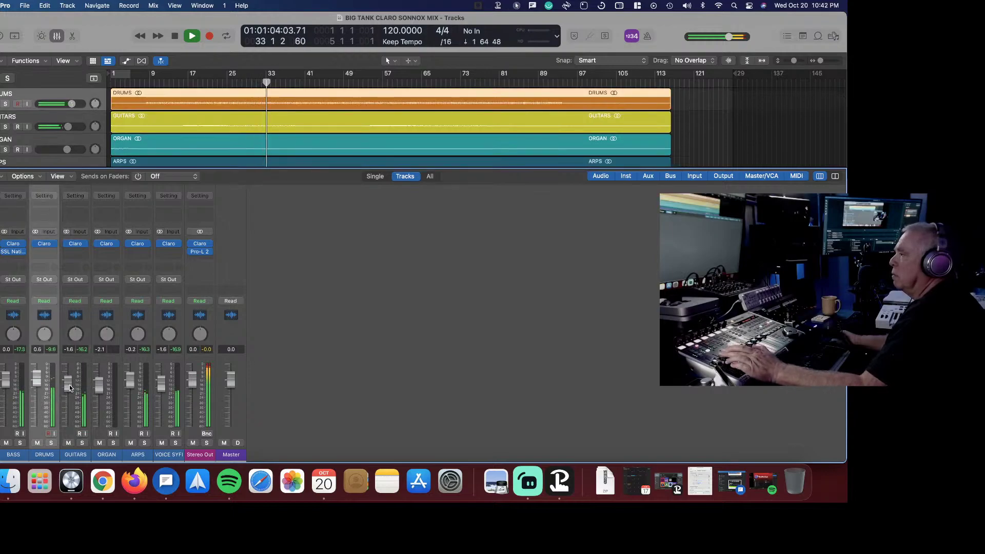
pyautogui.press('Up')
pyautogui.click(70, 382)
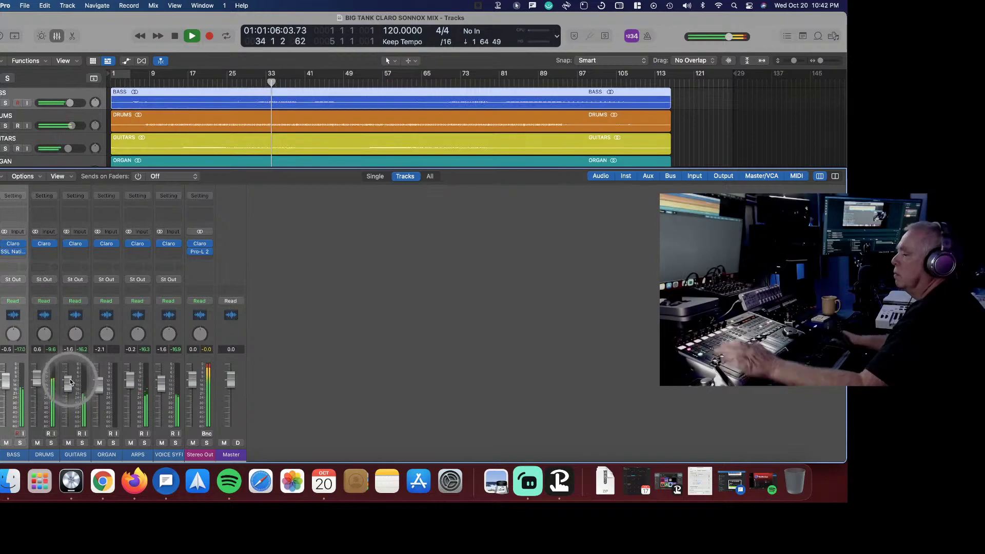
# - Solo BASS, open its Claro, and remove the SSL Native X-EQ 2 from the channel
pyautogui.press('s')
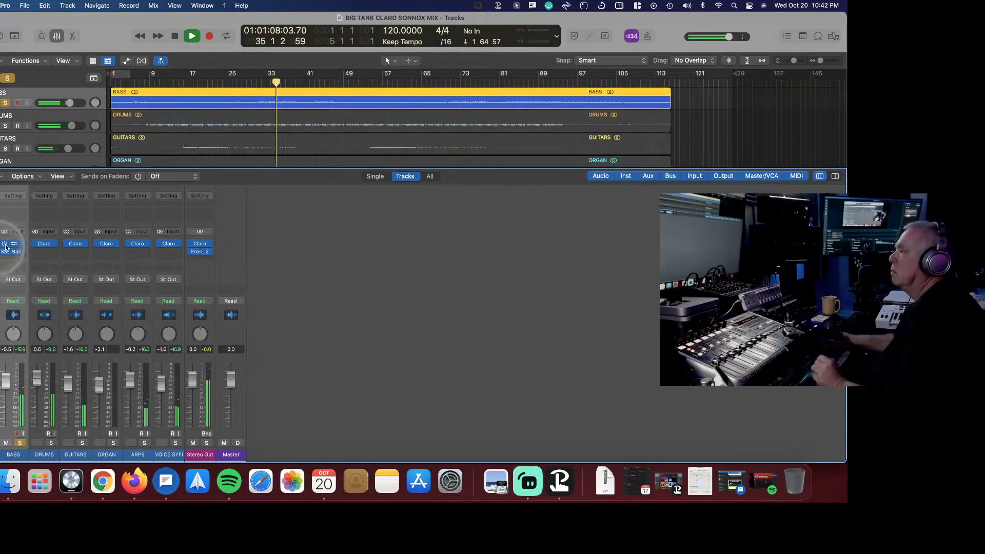
pyautogui.click(14, 247)
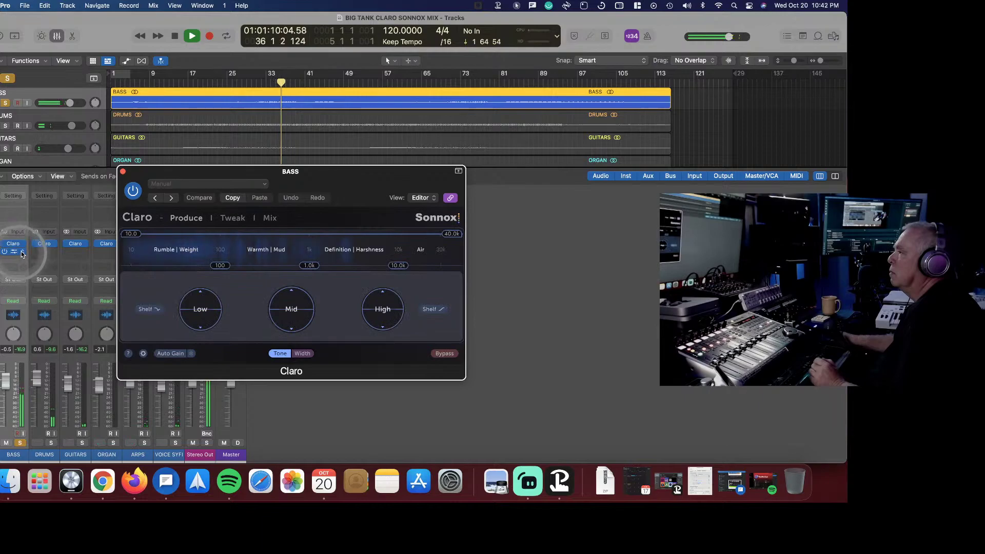
pyautogui.click(22, 251)
pyautogui.click(48, 200)
# - Boost the BASS low band at about 44.4 Hz in the Produce view, and restart playback around bar 9
pyautogui.moveTo(199, 309)
pyautogui.mouseDown()
pyautogui.moveTo(220, 311)
pyautogui.moveTo(208, 309)
pyautogui.moveTo(219, 260)
pyautogui.moveTo(188, 264)
pyautogui.mouseUp()
pyautogui.click(160, 83)
pyautogui.click(125, 80)
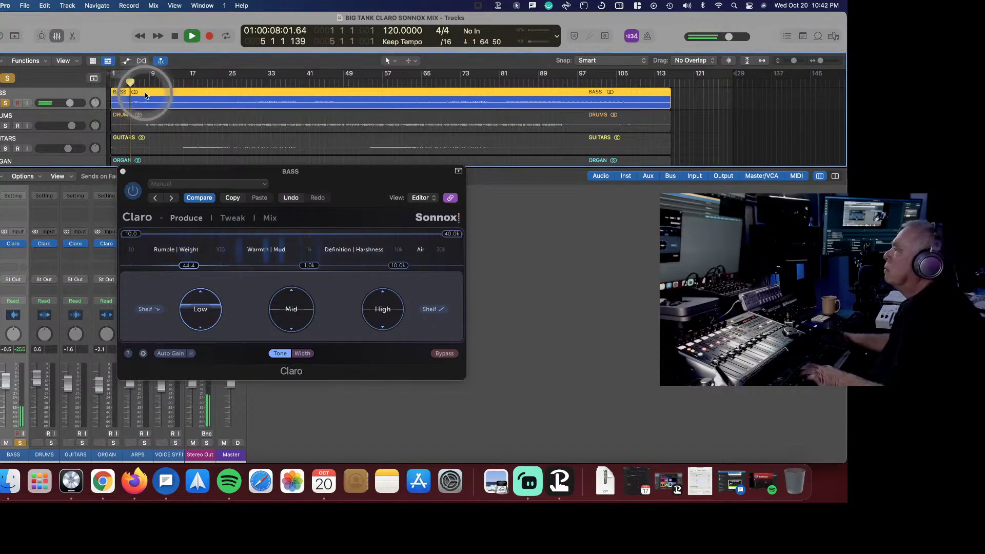
pyautogui.click(151, 82)
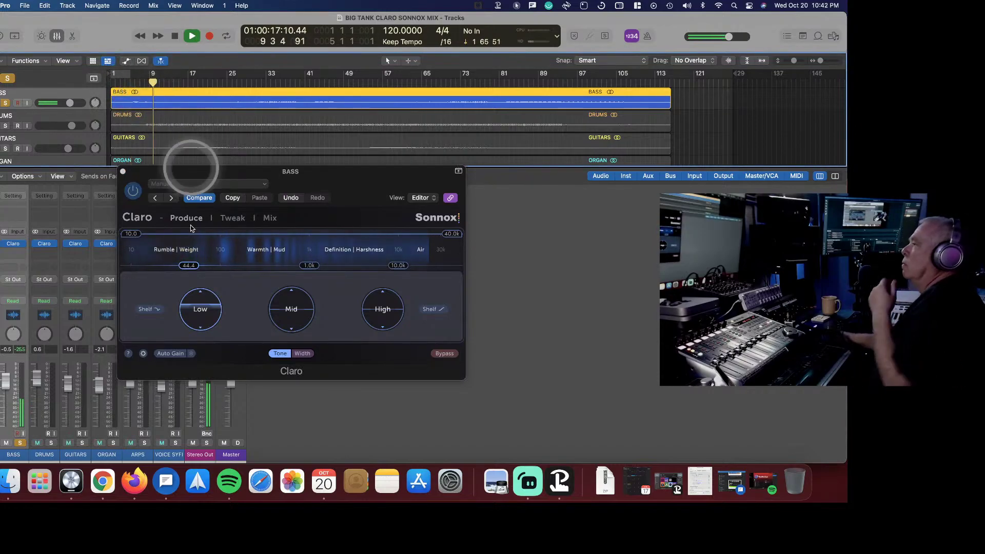
# - Set the BASS low band to about 2.68 dB at 52.5 Hz and boost the high band by about 4.43 dB at 10 kHz
pyautogui.moveTo(194, 301)
pyautogui.moveTo(194, 301); pyautogui.dragTo(194, 297)
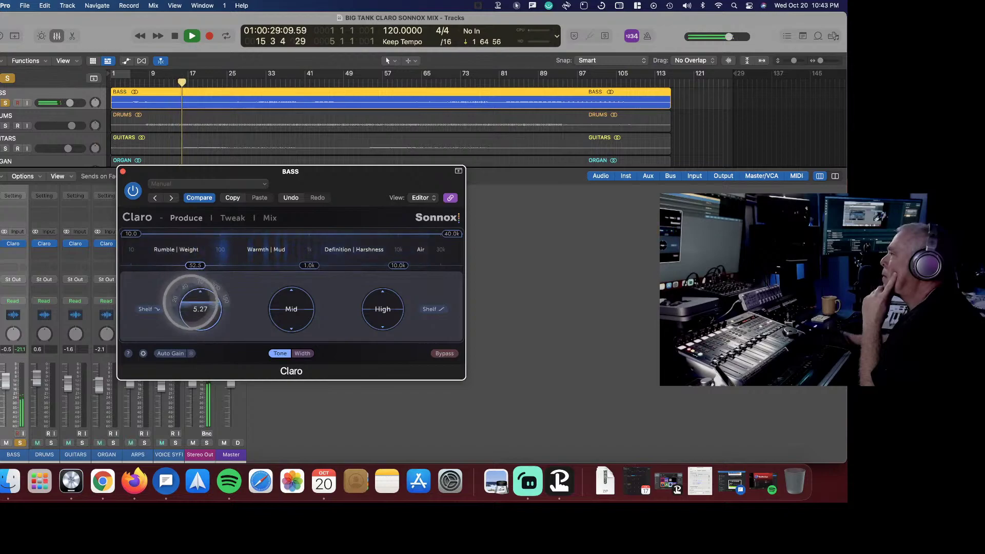
pyautogui.moveTo(196, 303); pyautogui.dragTo(195, 309)
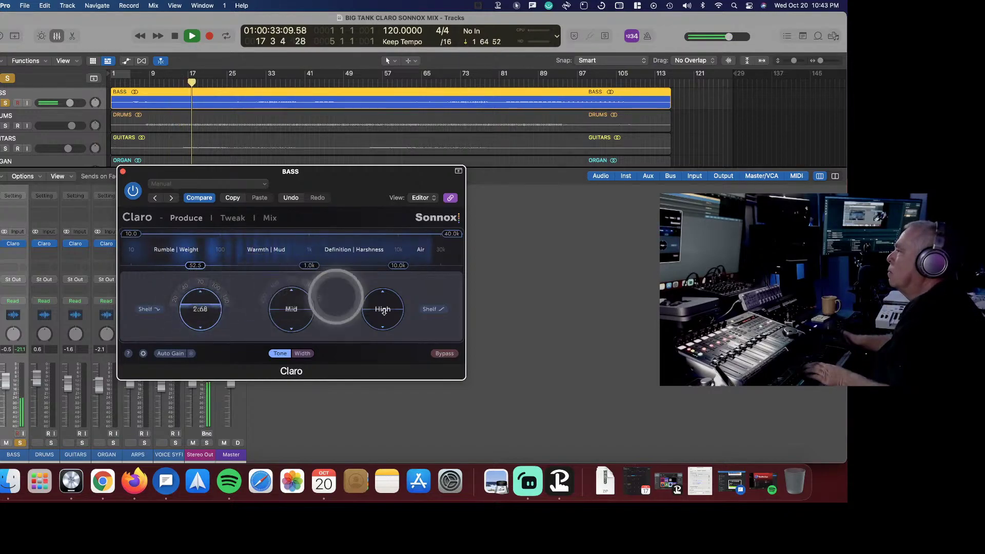
pyautogui.moveTo(390, 314); pyautogui.dragTo(390, 309)
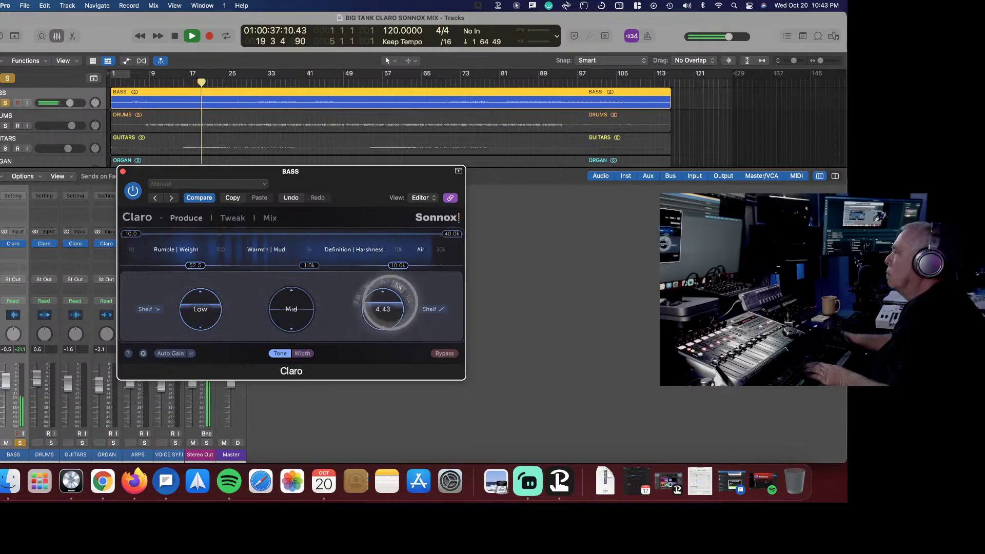
# - Set the BASS low band gain to 1.59 dB, and restart playback with the EQ curve fully shown in the Tweak view
pyautogui.moveTo(193, 303); pyautogui.dragTo(190, 306)
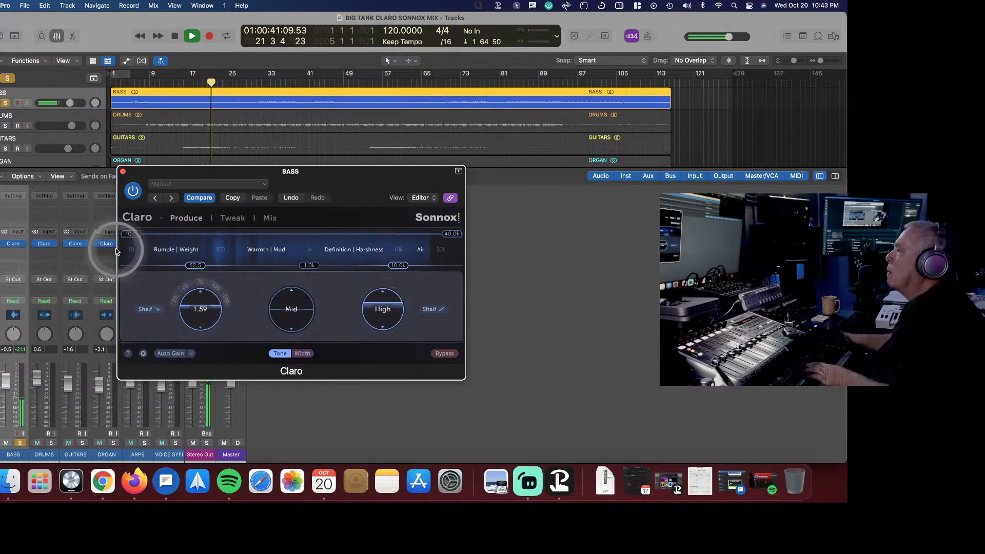
pyautogui.click(233, 219)
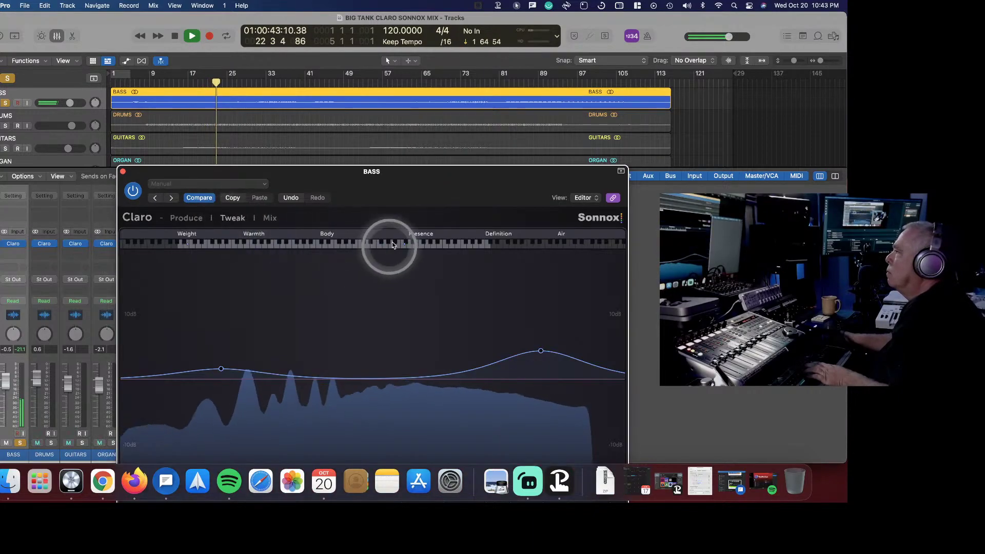
pyautogui.moveTo(381, 193); pyautogui.dragTo(357, 121)
pyautogui.press('space')
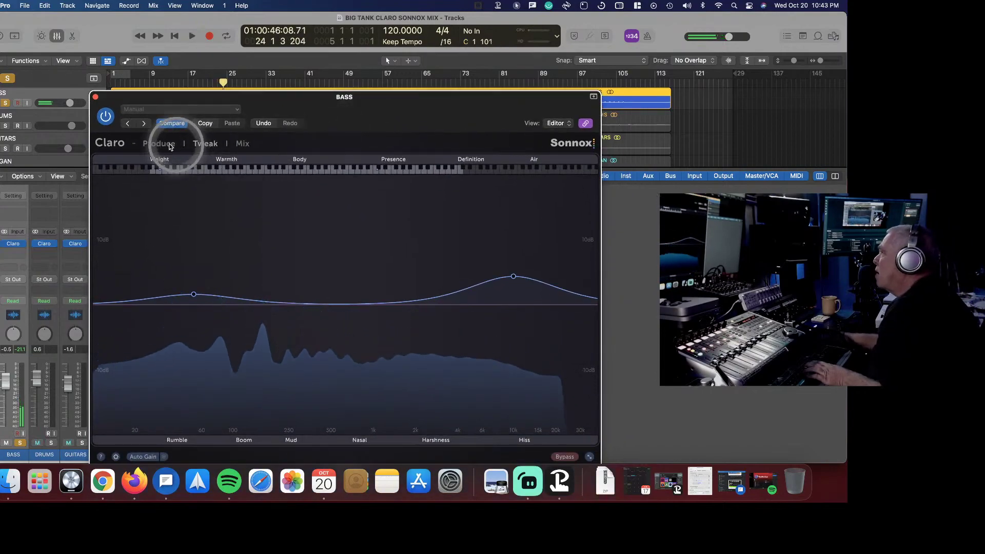
pyautogui.click(163, 145)
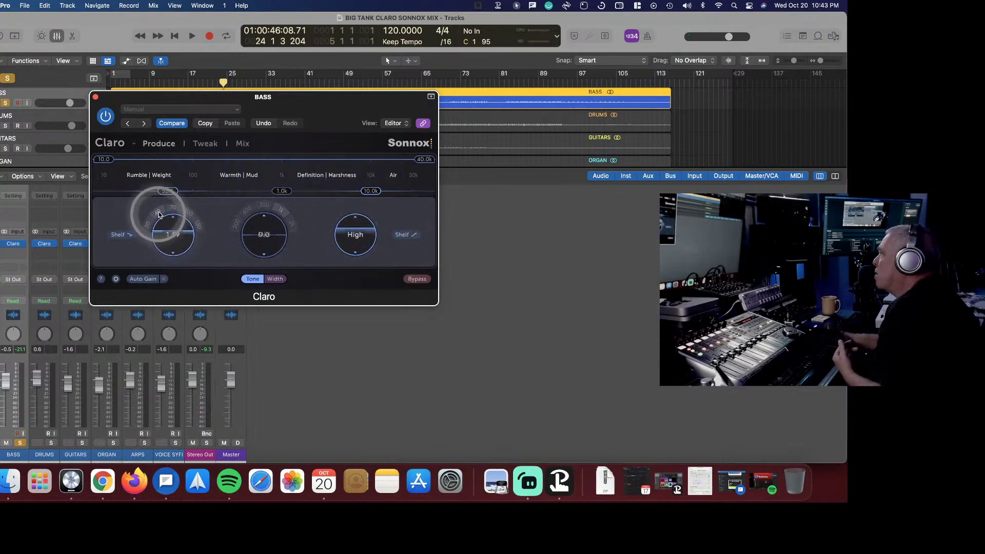
pyautogui.click(205, 143)
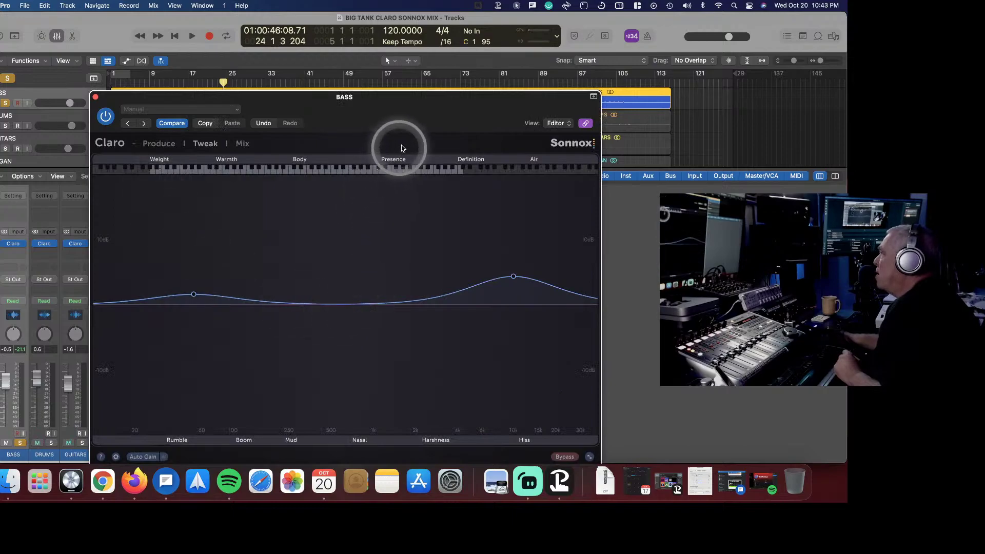
pyautogui.moveTo(362, 116); pyautogui.dragTo(341, 62)
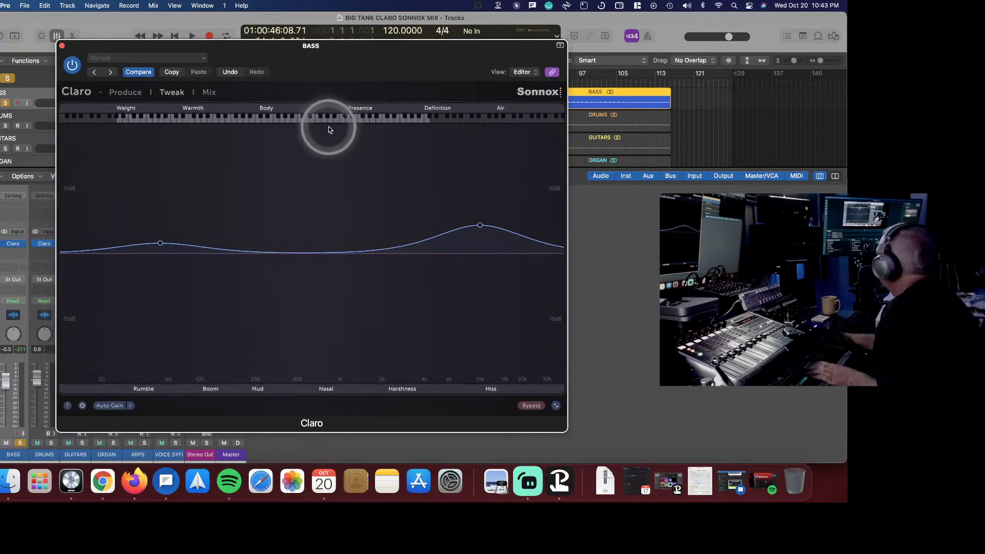
pyautogui.press('space')
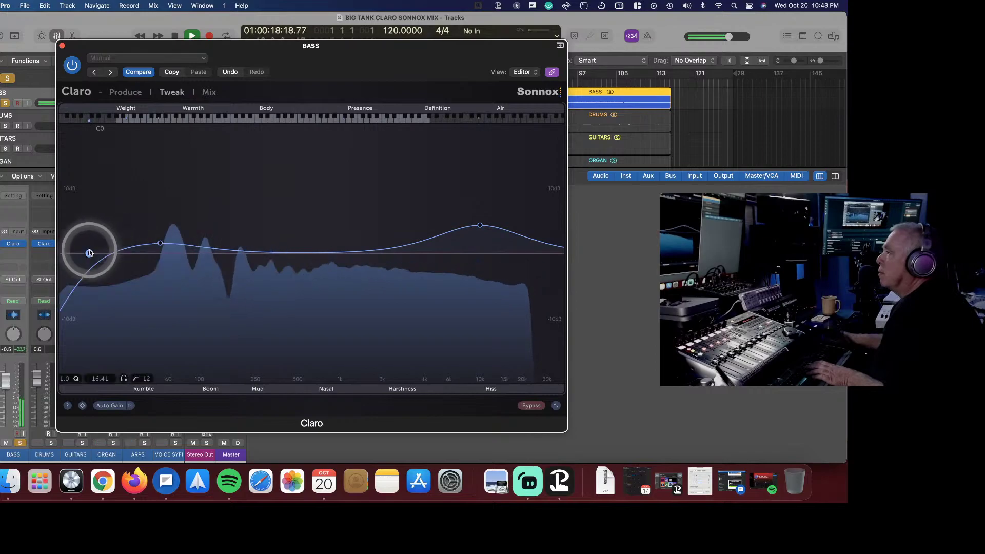
# - Add a low-cut filter on BASS at about 30.6 Hz with a Q of 0.5, and compare it against the bypassed EQ
pyautogui.moveTo(89, 253); pyautogui.dragTo(126, 285)
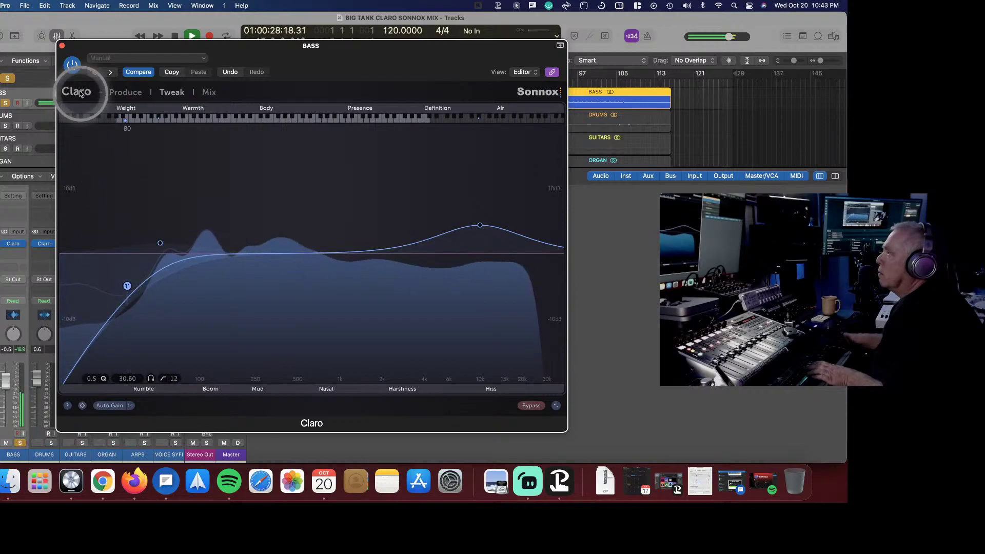
pyautogui.click(527, 405)
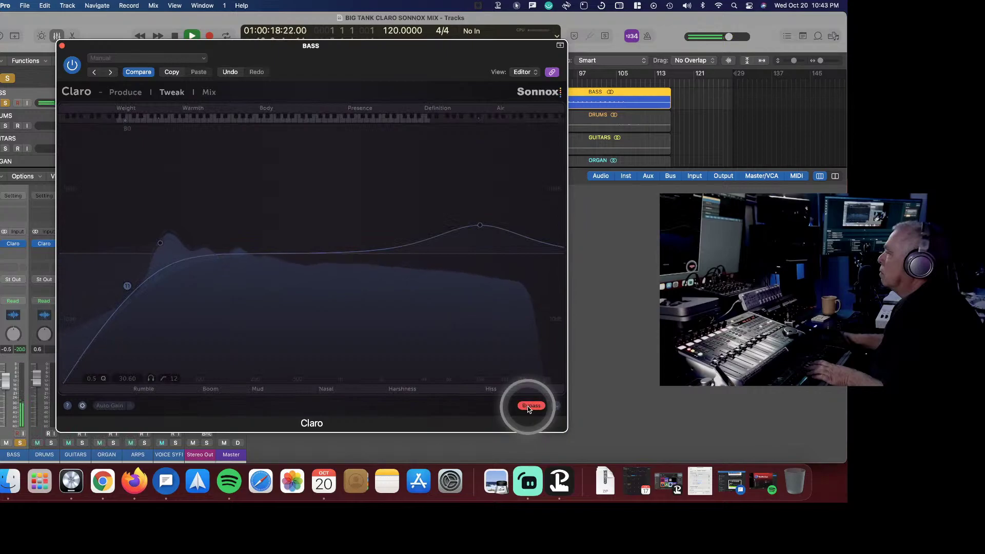
pyautogui.click(527, 405)
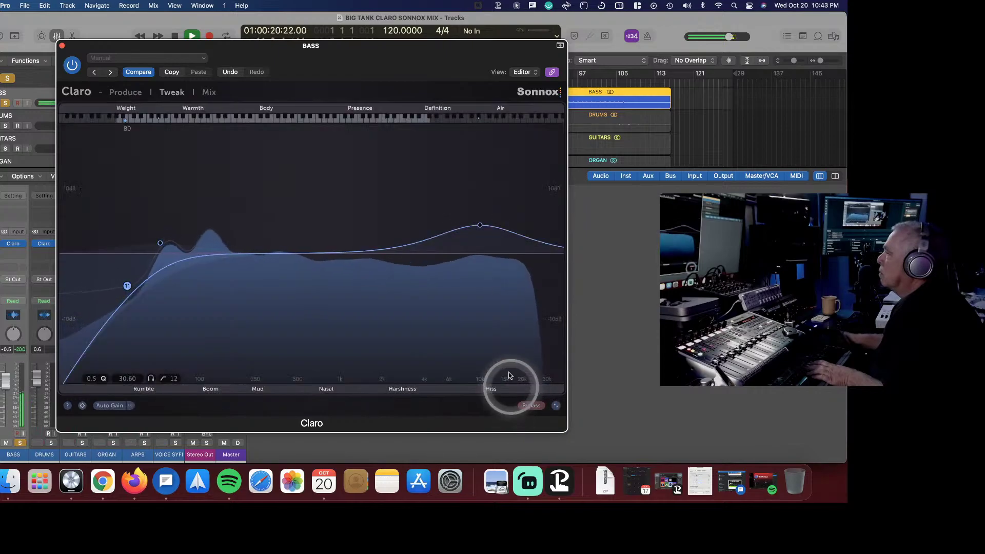
# - Set the BASS high bell to about 3.8 dB at 6486 Hz, and add a high shelf of about 8.7 dB at 12923 Hz
pyautogui.moveTo(479, 224); pyautogui.dragTo(462, 235)
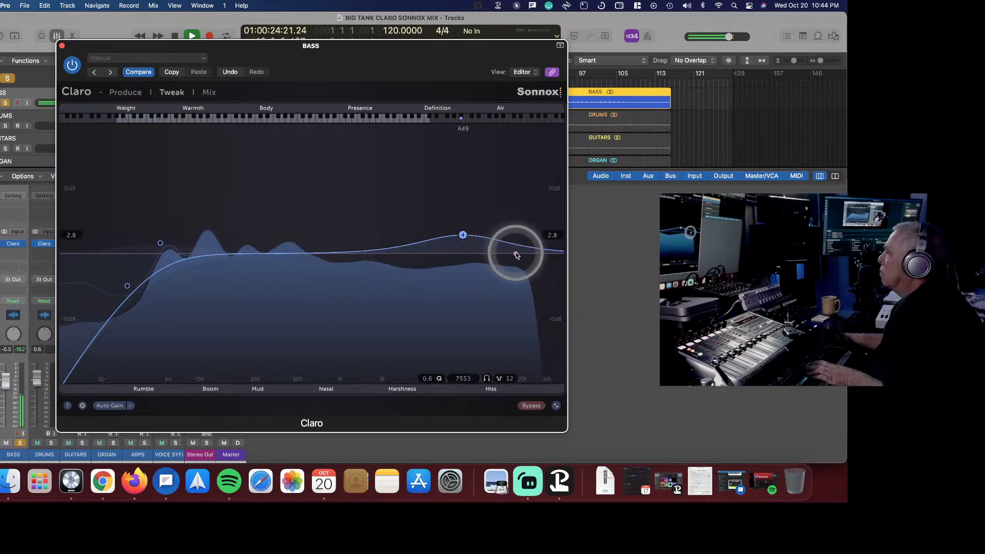
pyautogui.doubleClick(516, 255)
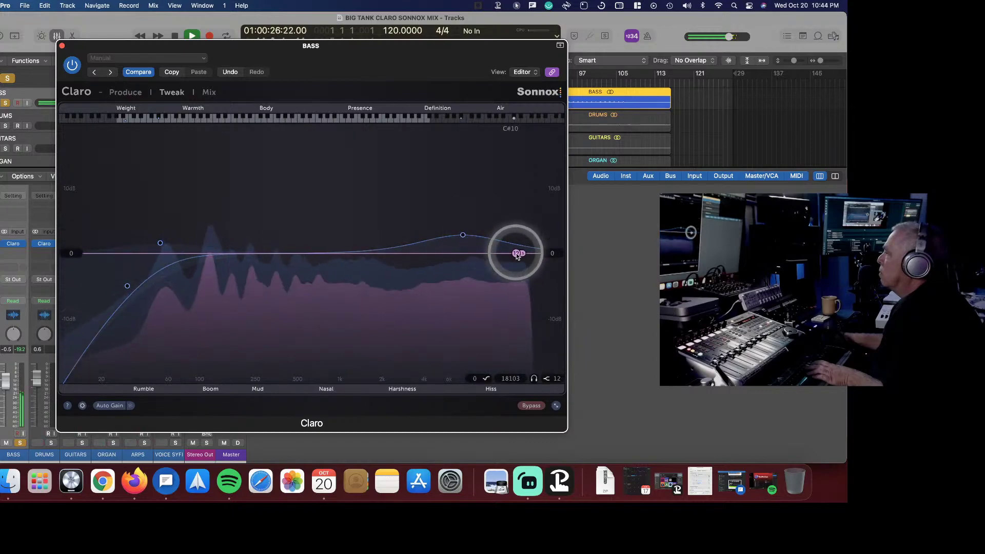
pyautogui.moveTo(517, 255); pyautogui.dragTo(497, 188)
pyautogui.moveTo(467, 232)
pyautogui.mouseDown()
pyautogui.moveTo(457, 226)
pyautogui.moveTo(476, 221)
pyautogui.mouseUp()
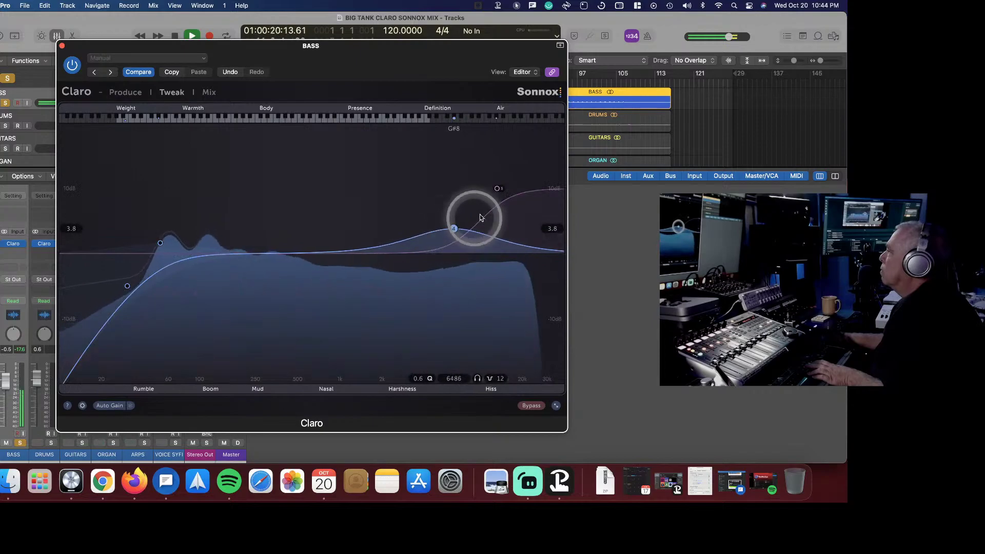
pyautogui.moveTo(497, 188); pyautogui.dragTo(496, 197)
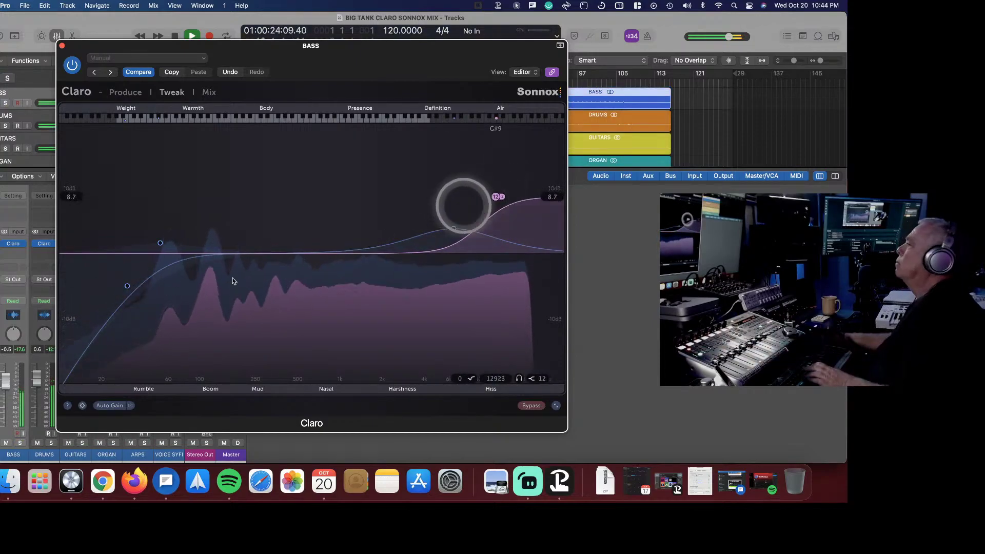
# - Add a Mid boost of about 2.6 dB at 127.1 Hz and a narrow cut of about 6.5 dB with Q 12.6 on BASS
pyautogui.click(205, 253)
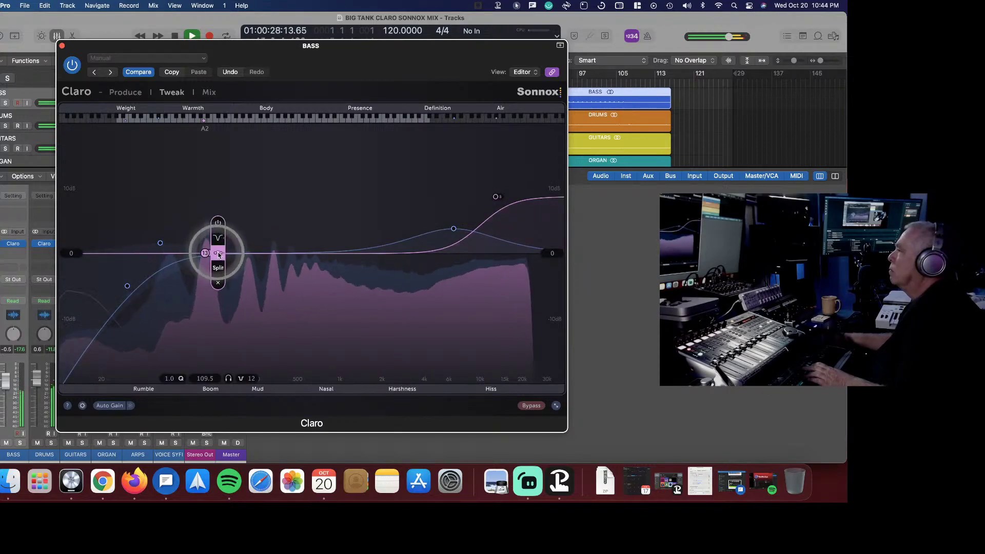
pyautogui.click(218, 253)
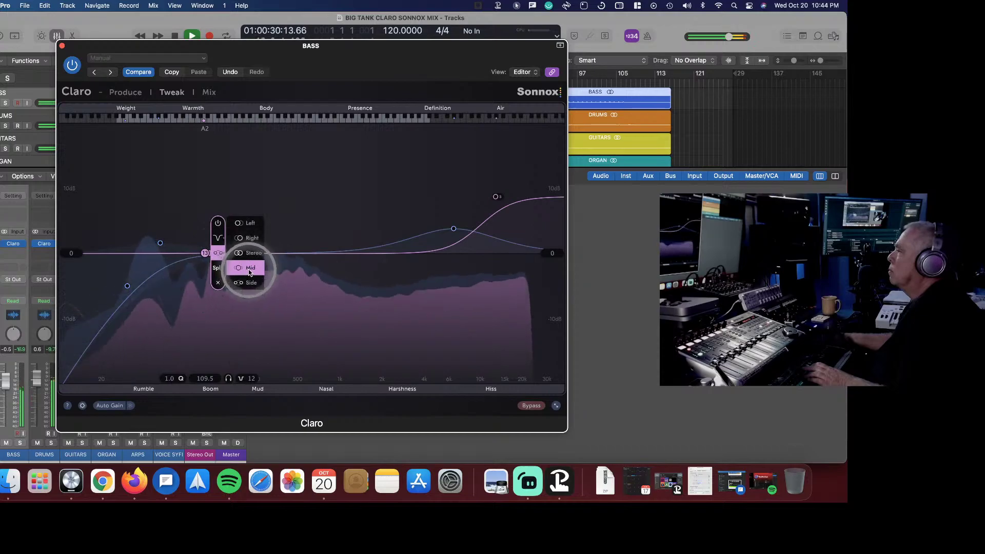
pyautogui.click(241, 268)
pyautogui.moveTo(204, 253); pyautogui.dragTo(214, 237)
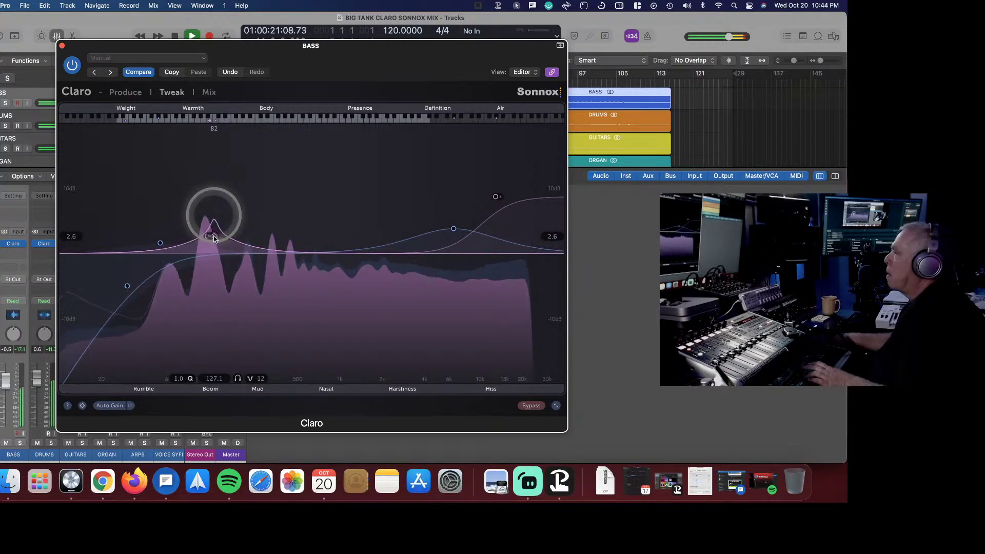
pyautogui.scroll(10, 212, 242)
pyautogui.moveTo(213, 236); pyautogui.dragTo(215, 280)
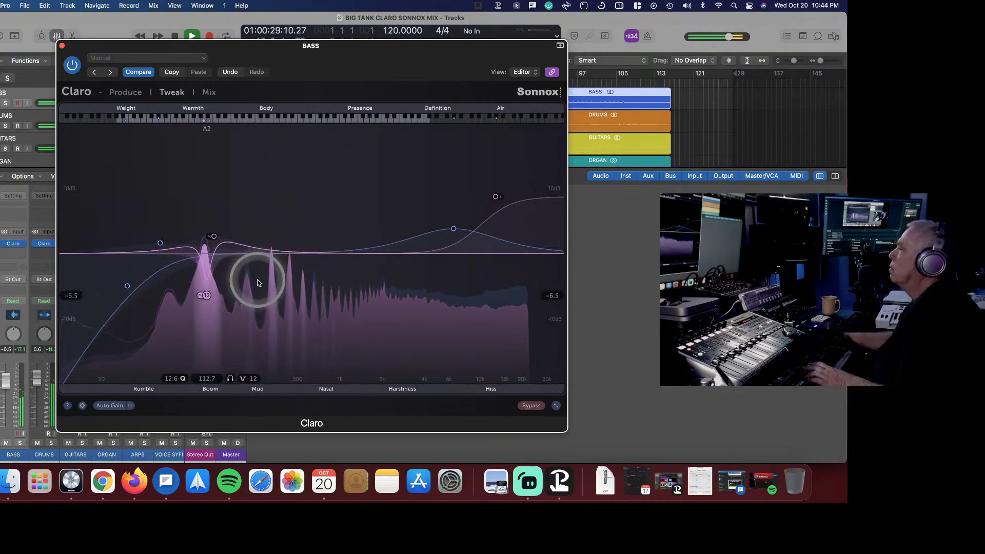
# - Switch the BASS boost at 127.1 Hz to Stereo, and move the narrow cut to about 118.3 Hz
pyautogui.click(212, 237)
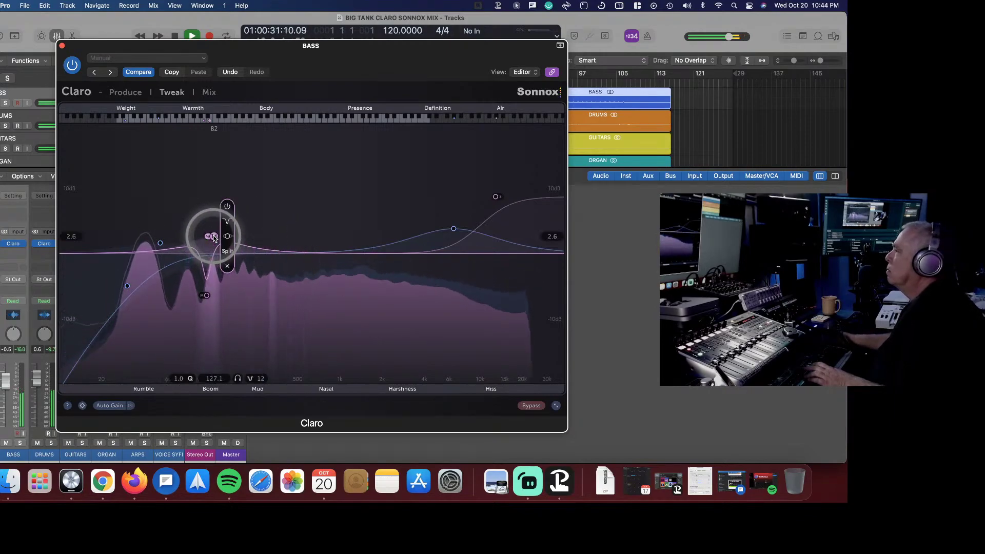
pyautogui.click(227, 236)
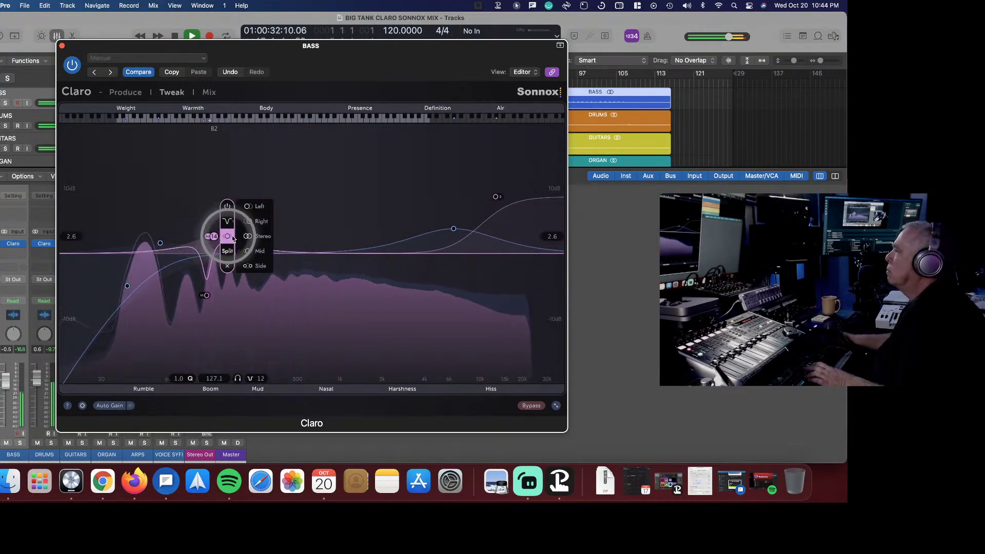
pyautogui.click(263, 236)
pyautogui.click(264, 233)
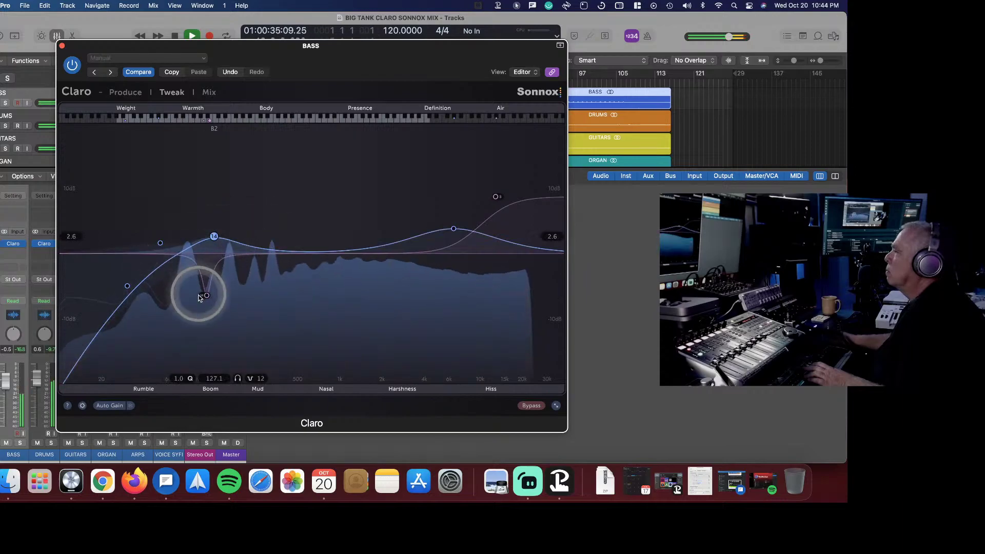
pyautogui.moveTo(207, 277); pyautogui.dragTo(207, 296)
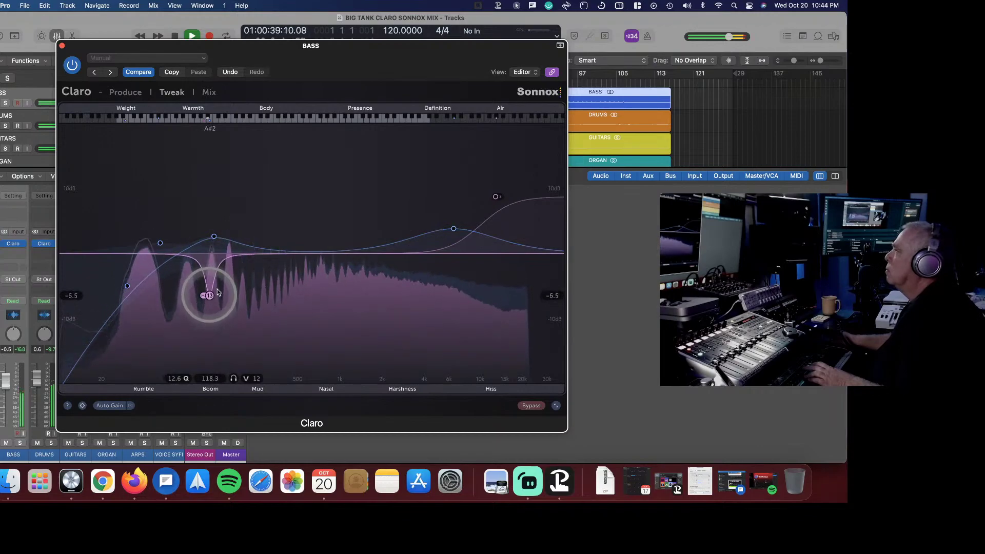
# - Add a flat BASS band at about 646.6 Hz and close the BASS equalizer
pyautogui.click(313, 253)
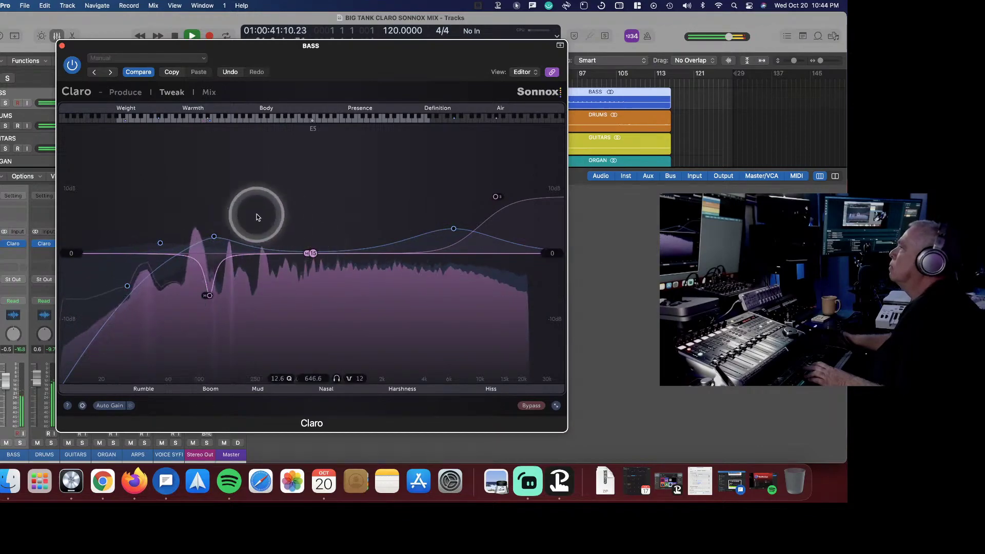
pyautogui.click(61, 46)
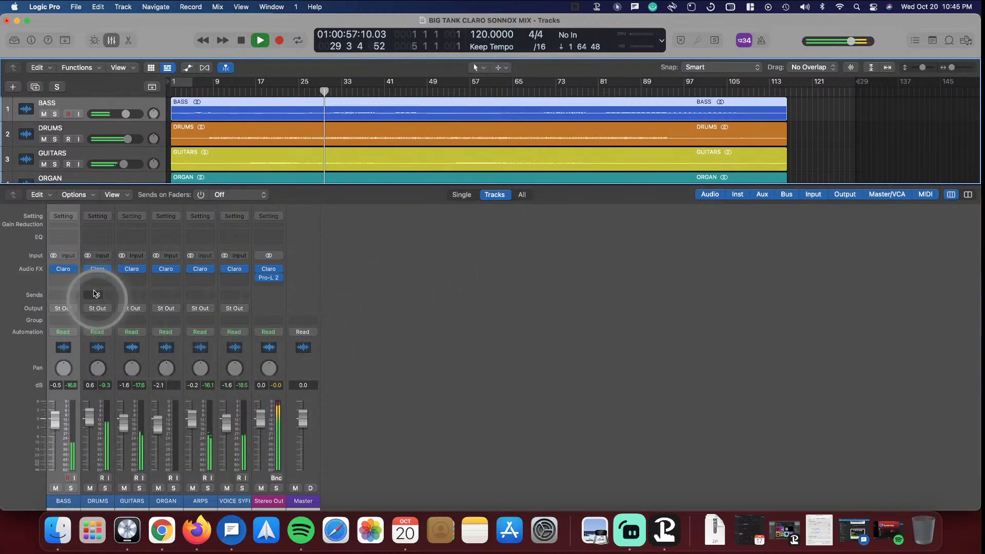
# - Open Claro on DRUMS, set the presence band to about 6.5 dB at 2128 Hz, and add a boost around 500 Hz
pyautogui.click(98, 271)
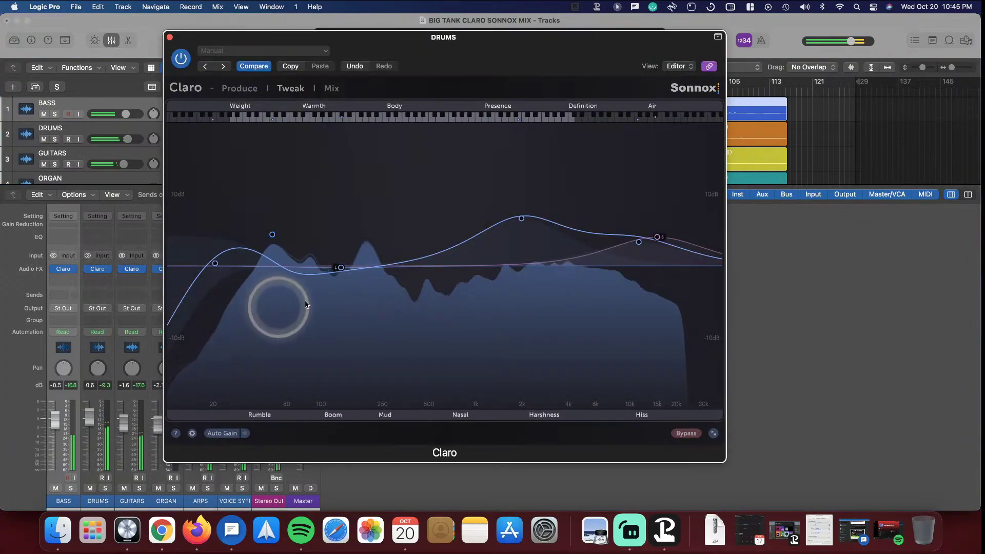
pyautogui.moveTo(521, 218); pyautogui.dragTo(518, 212)
pyautogui.moveTo(427, 192); pyautogui.dragTo(433, 191)
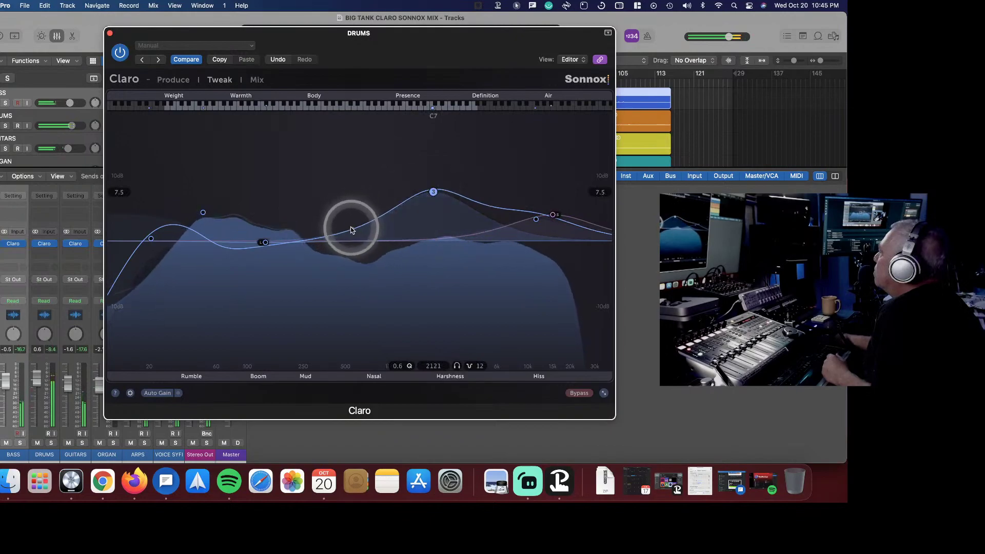
pyautogui.moveTo(351, 242); pyautogui.dragTo(346, 209)
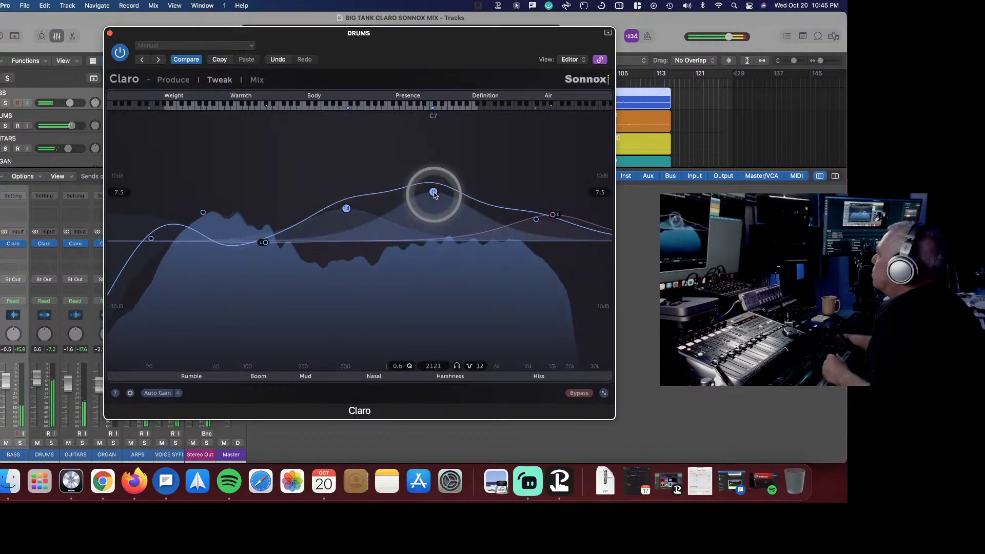
pyautogui.moveTo(433, 195); pyautogui.dragTo(433, 202)
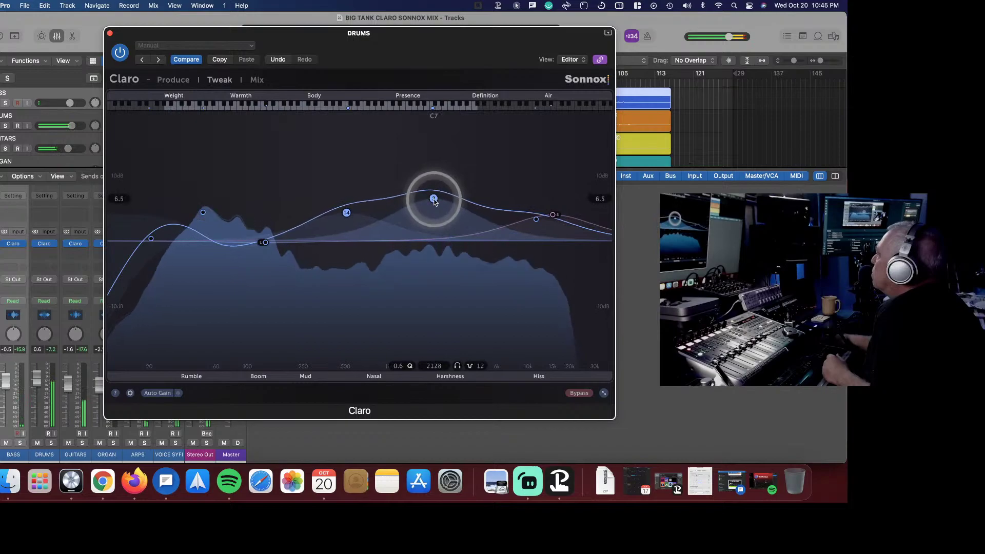
# - Lower the four upper DRUMS bands together, bringing the air band at about 15 kHz to 3.4 dB
pyautogui.click(536, 219)
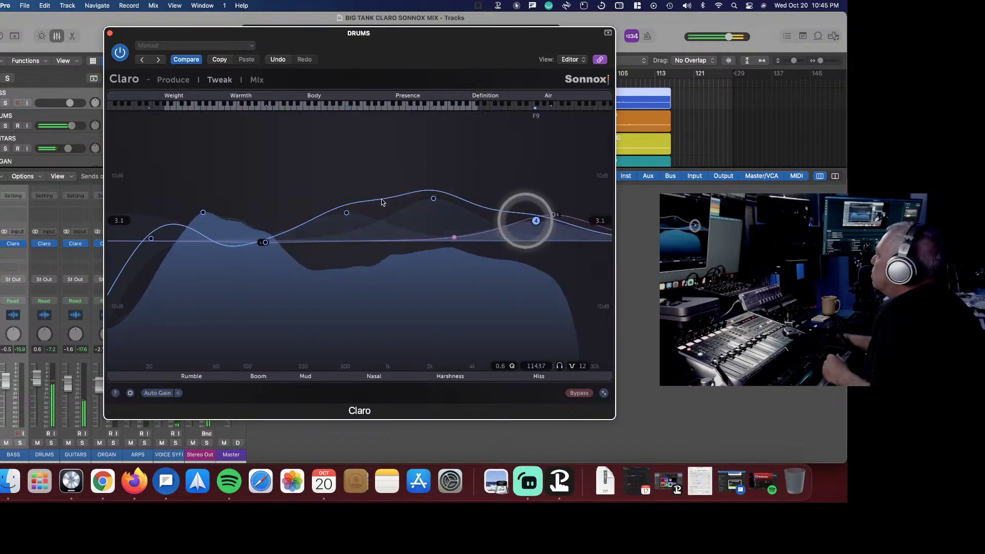
pyautogui.moveTo(303, 179); pyautogui.dragTo(548, 219)
pyautogui.click(552, 215)
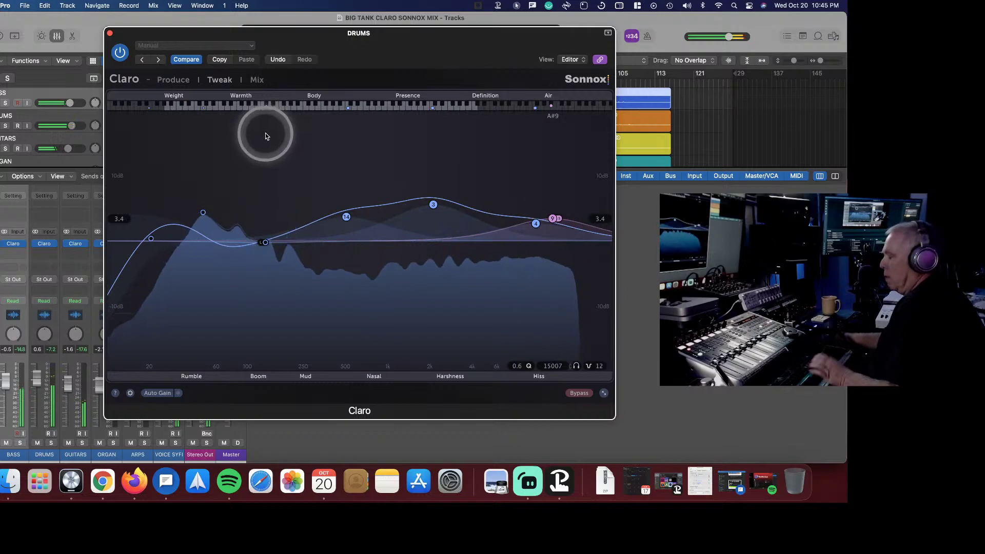
# - Compare the DRUMS equalizer with Stereo Out in the Mix view, keeping DRUMS as the reference
pyautogui.click(257, 80)
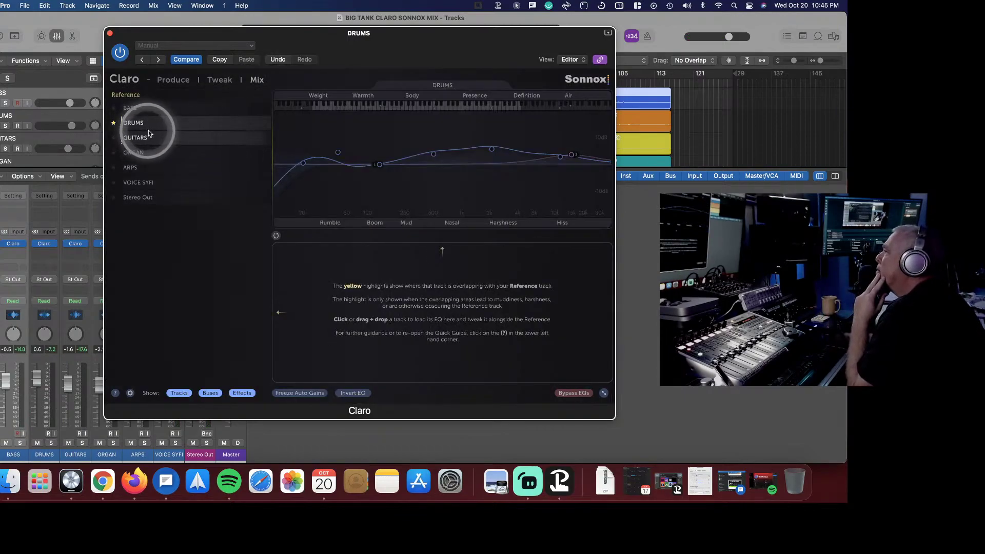
pyautogui.click(144, 199)
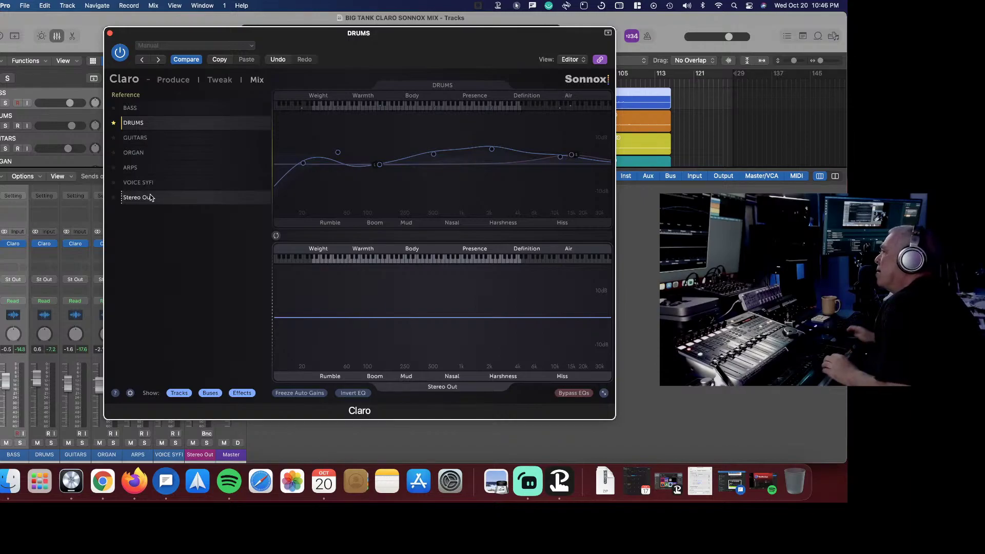
pyautogui.click(142, 199)
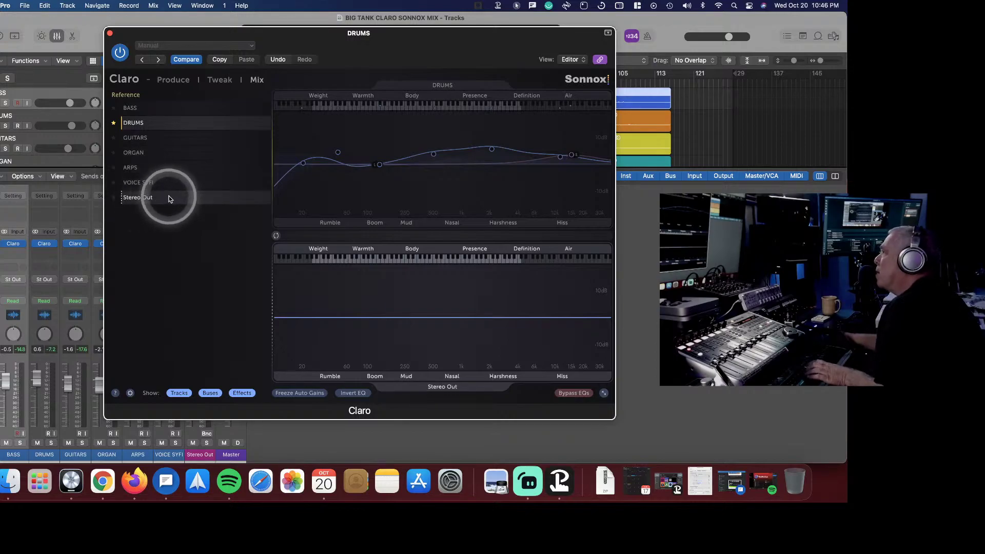
pyautogui.click(168, 248)
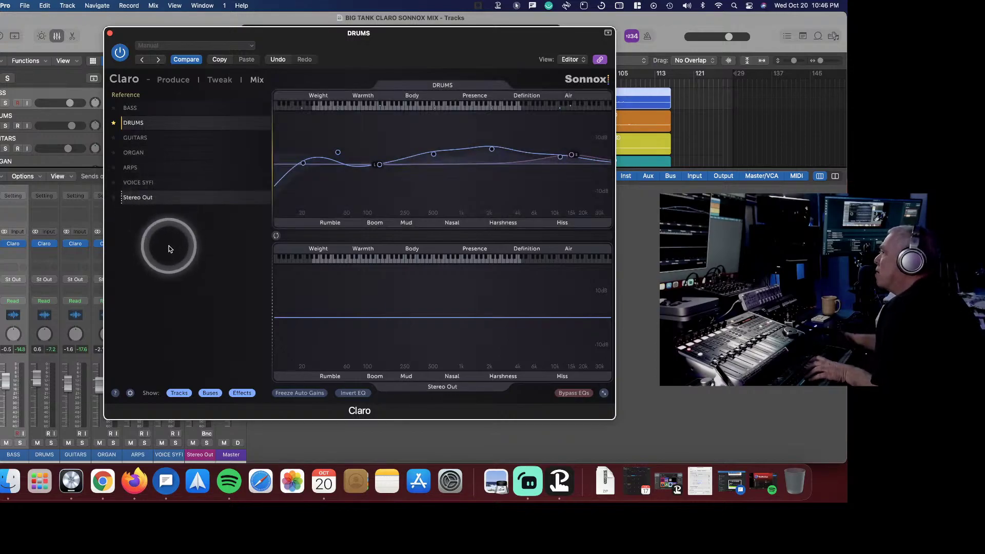
pyautogui.click(155, 198)
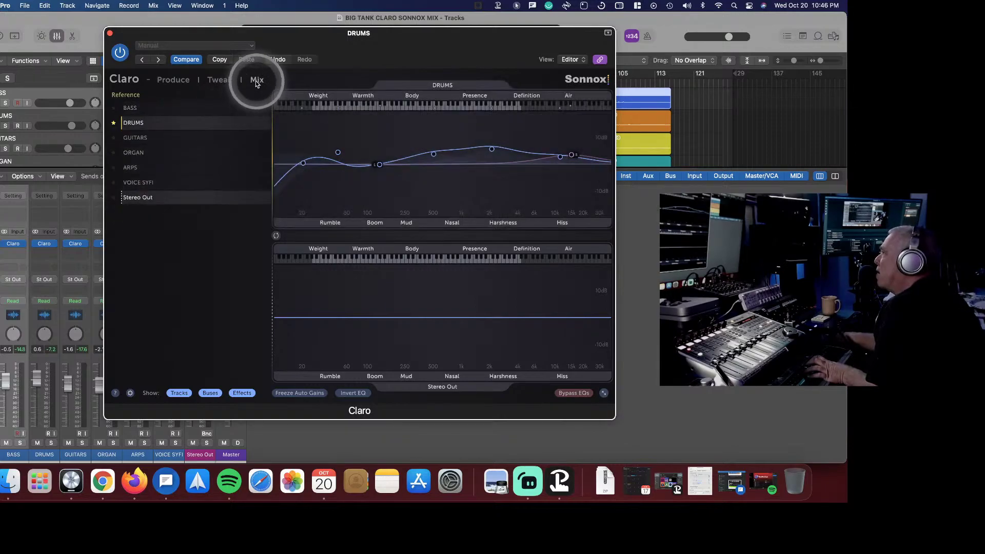
# - Play the song and compare the BASS, GUITARS and ORGAN equalizers against the DRUMS reference in the Mix view
pyautogui.press('space')
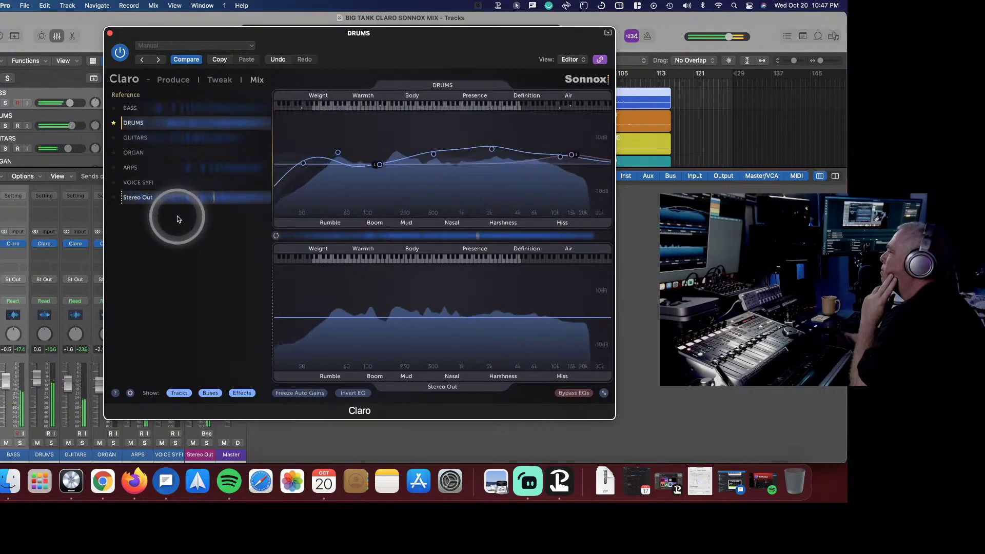
pyautogui.click(131, 108)
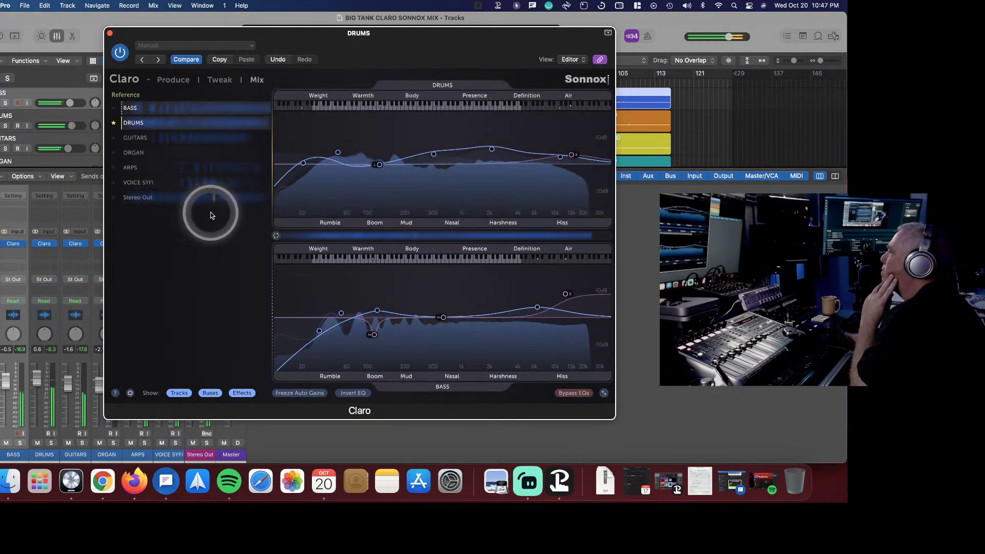
pyautogui.click(144, 140)
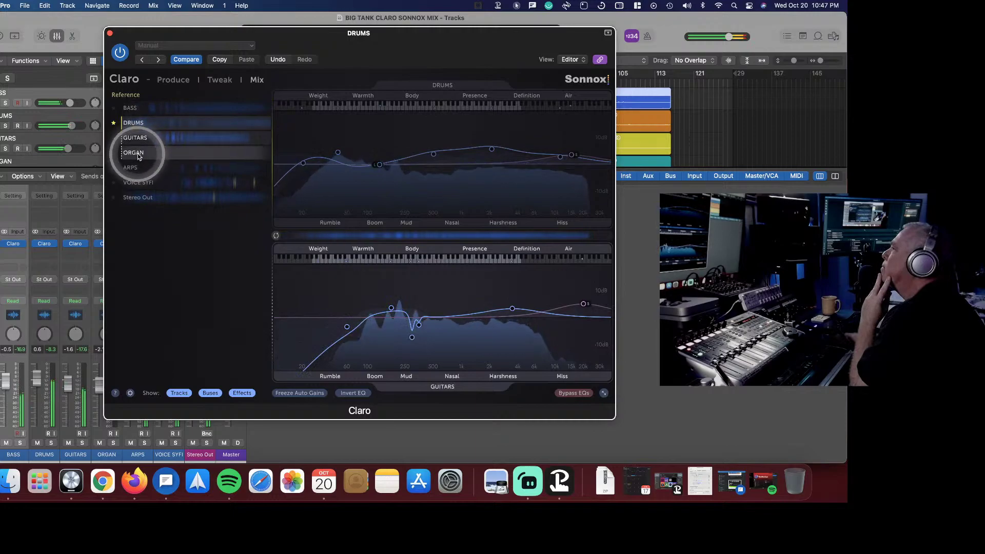
pyautogui.click(138, 155)
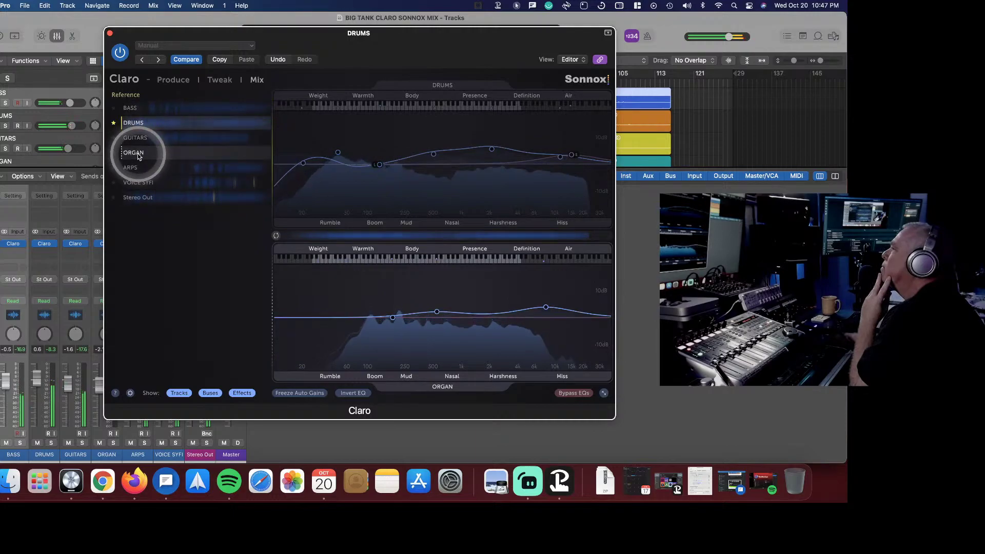
pyautogui.click(130, 108)
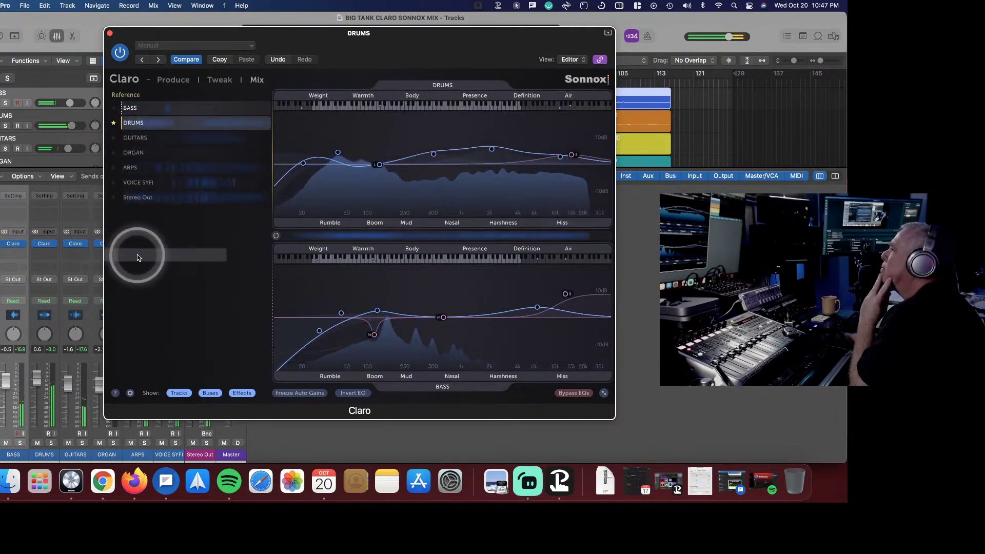
pyautogui.click(146, 109)
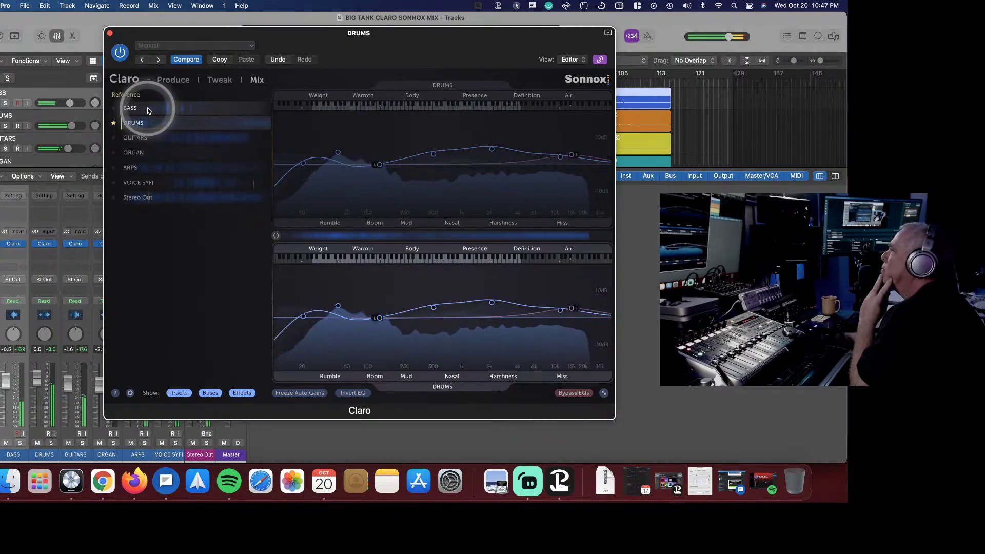
pyautogui.click(147, 109)
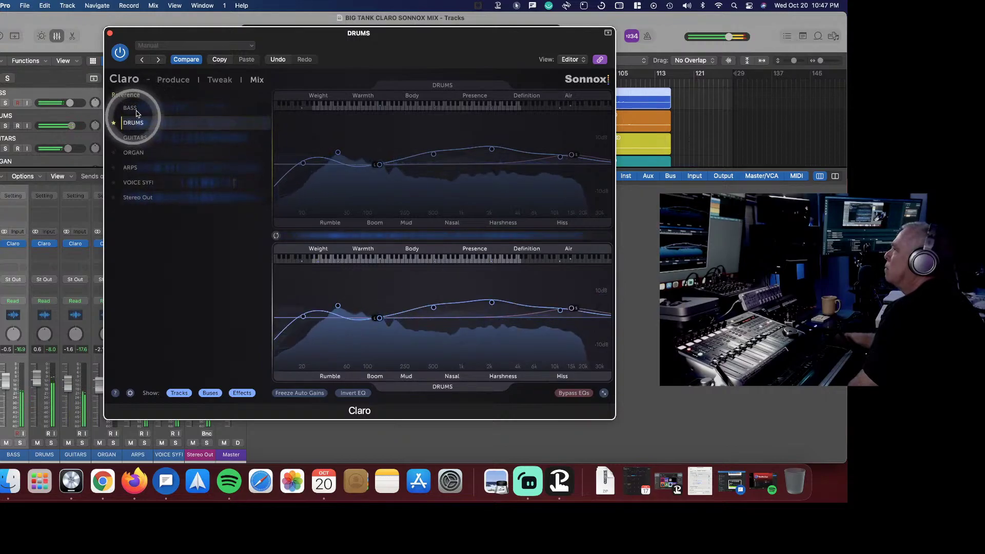
# - Make BASS the reference against DRUMS, set its broad Boom band to 0.7 dB at 123.8 Hz, and slightly deepen the adjacent narrow cut
pyautogui.click(114, 109)
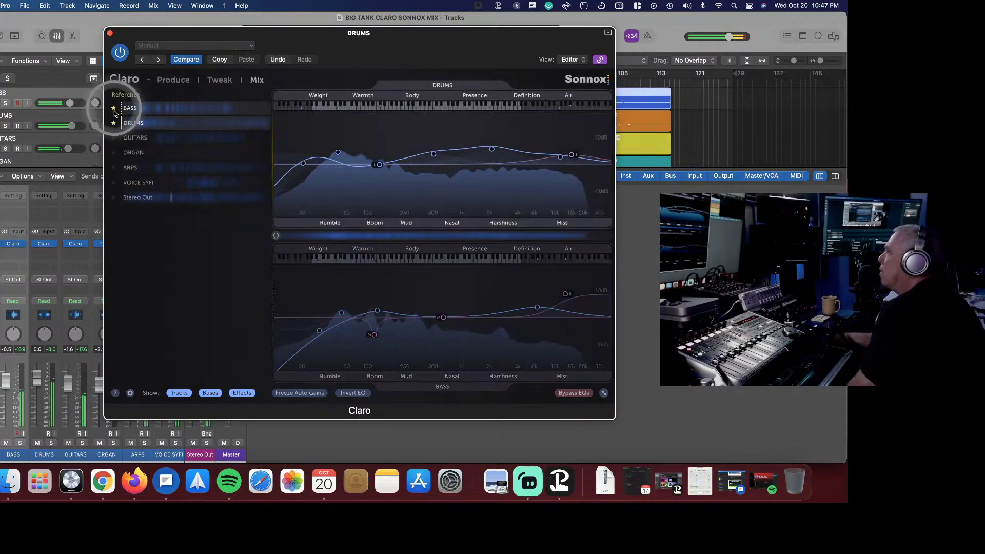
pyautogui.click(136, 124)
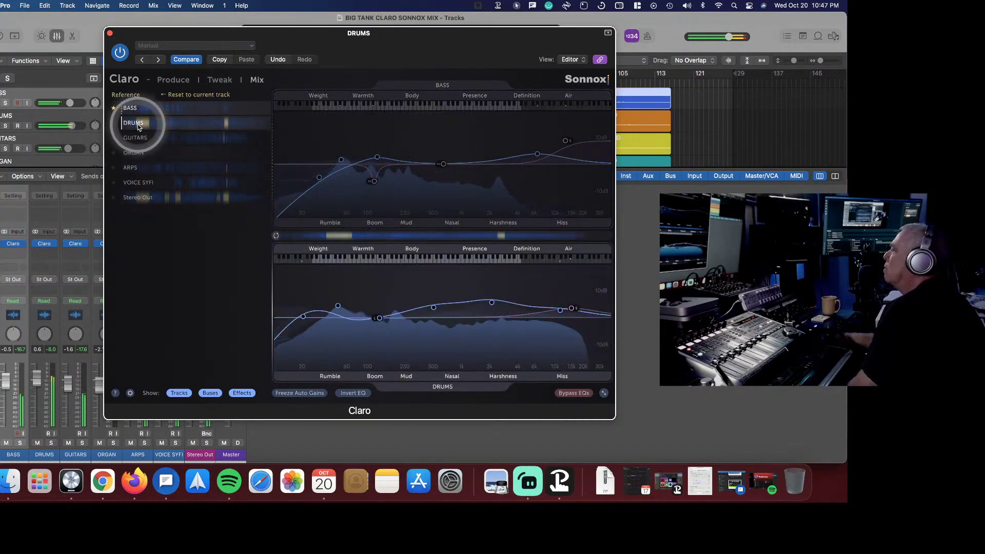
pyautogui.click(170, 149)
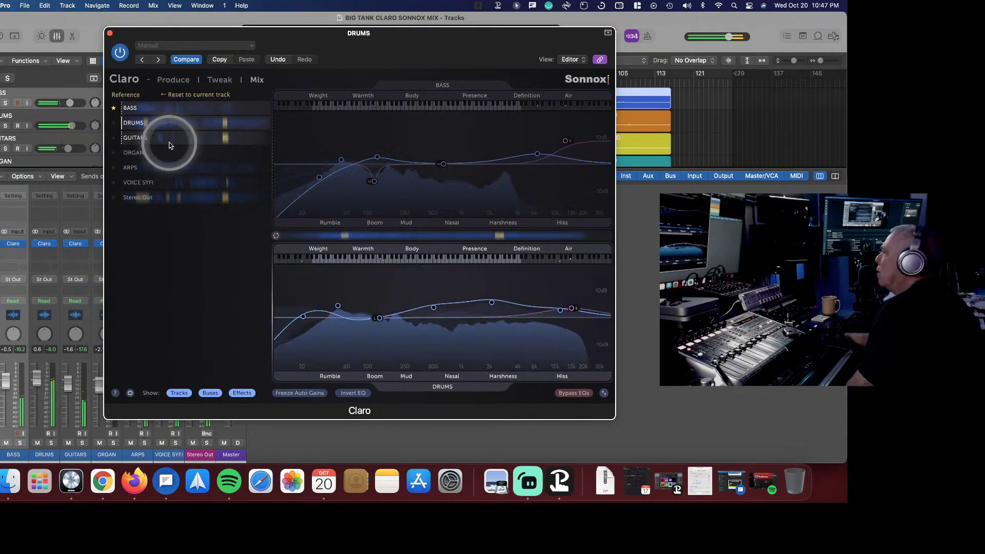
pyautogui.click(221, 161)
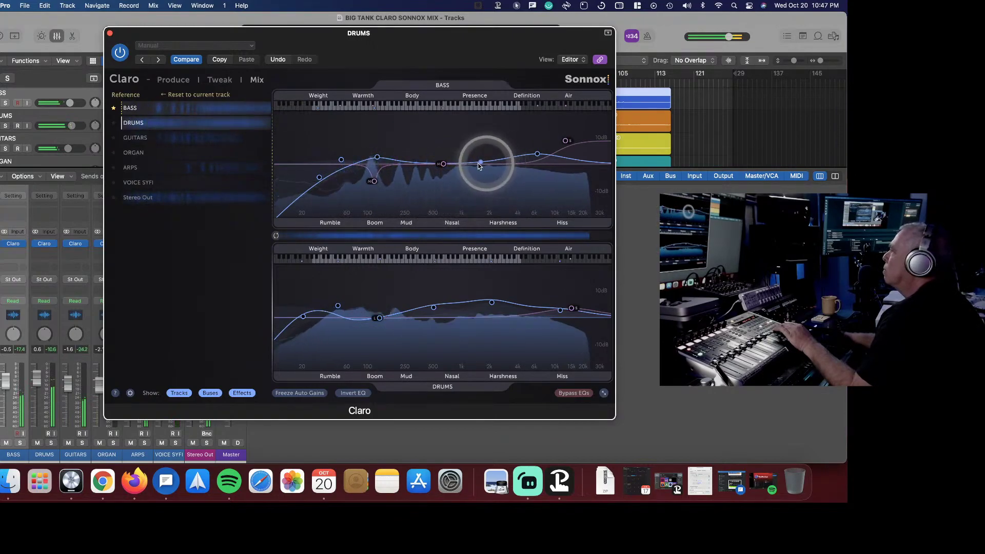
pyautogui.moveTo(374, 183); pyautogui.dragTo(376, 162)
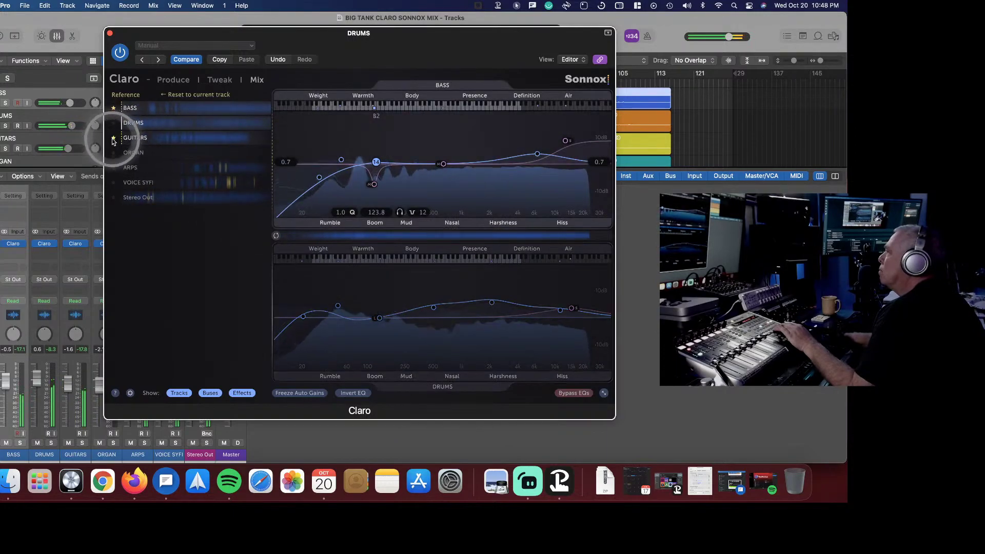
# - Compare against GUITARS, make ORGAN the reference, and cut its low band to -2.1 dB at 183.6 Hz
pyautogui.click(138, 140)
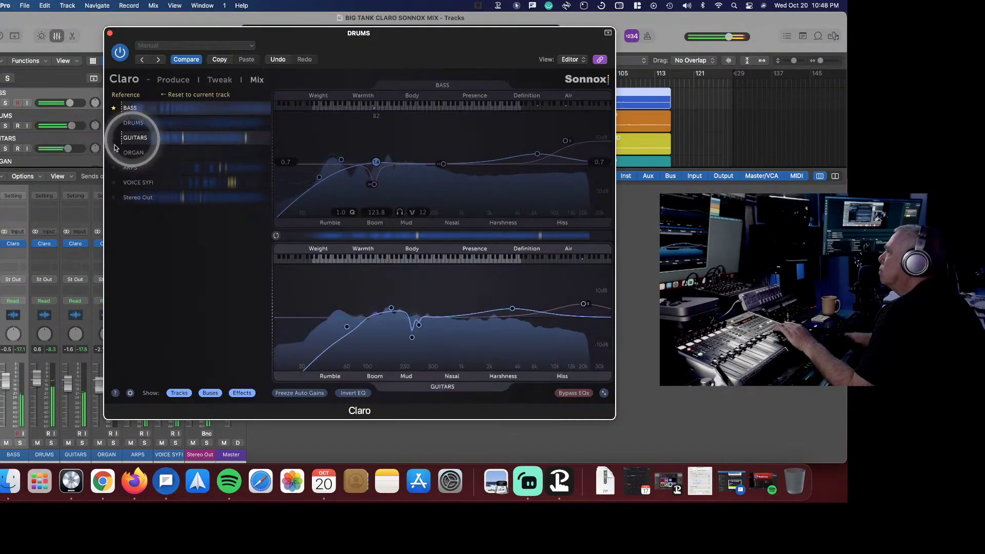
pyautogui.click(114, 153)
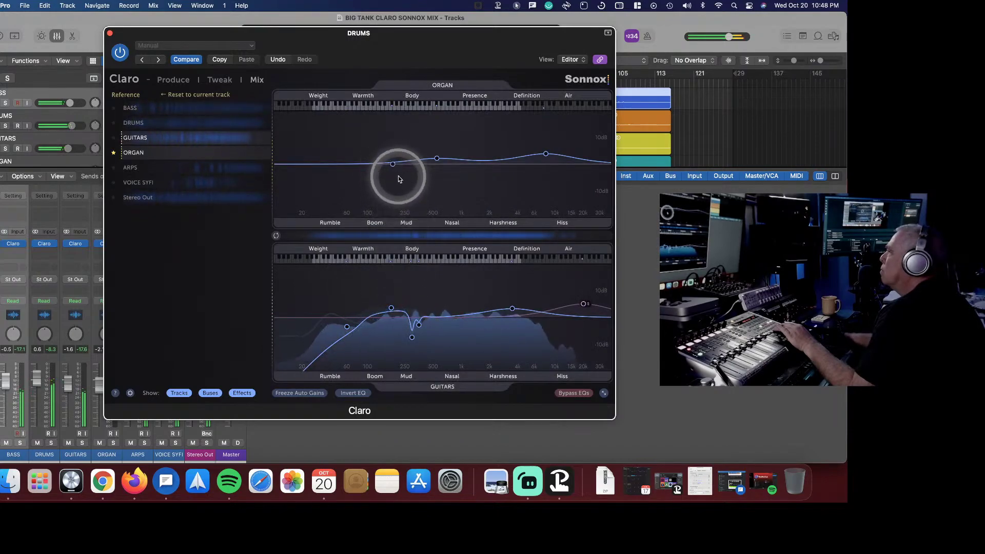
pyautogui.moveTo(393, 163); pyautogui.dragTo(392, 169)
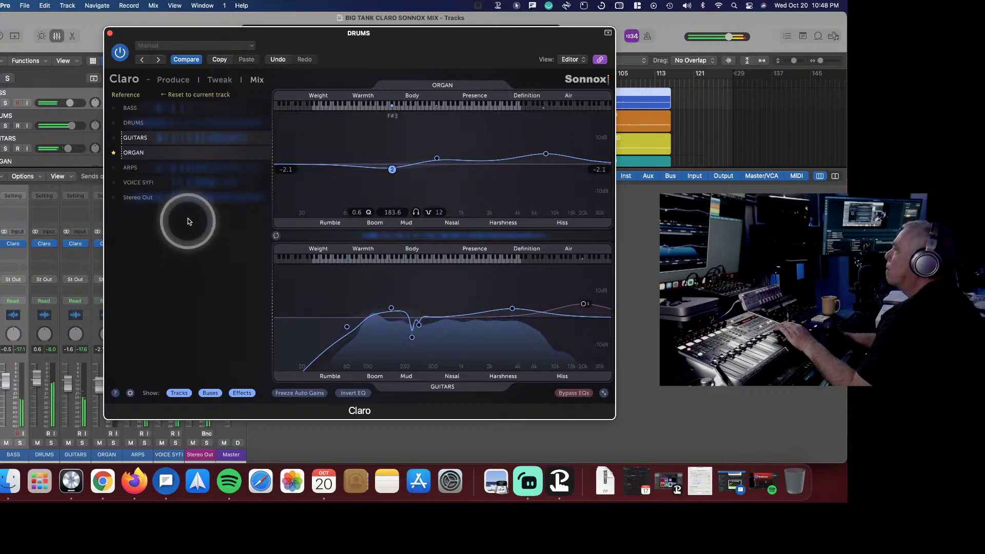
# - Compare ORGAN with Stereo Out and BASS, and restore DRUMS as the reference to check it against BASS
pyautogui.click(180, 196)
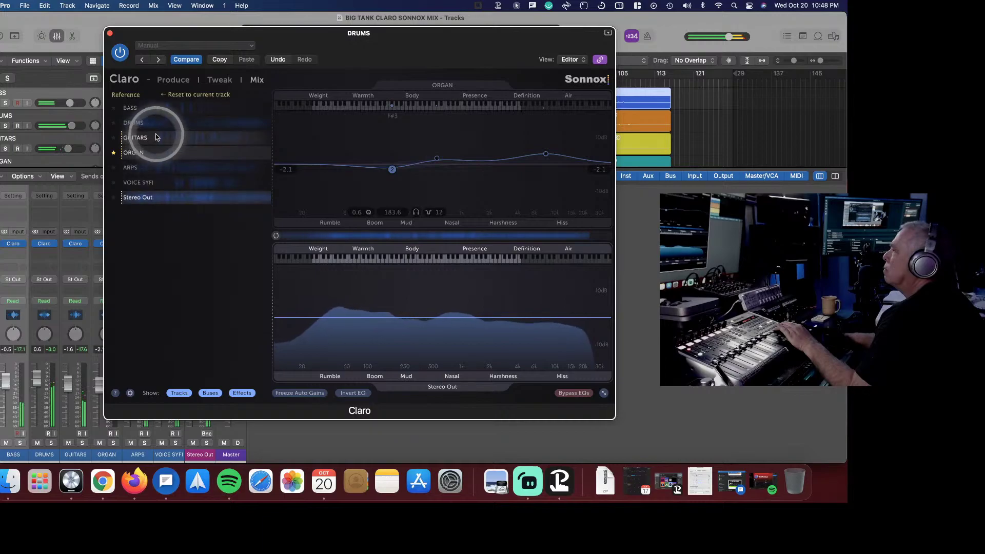
pyautogui.click(131, 108)
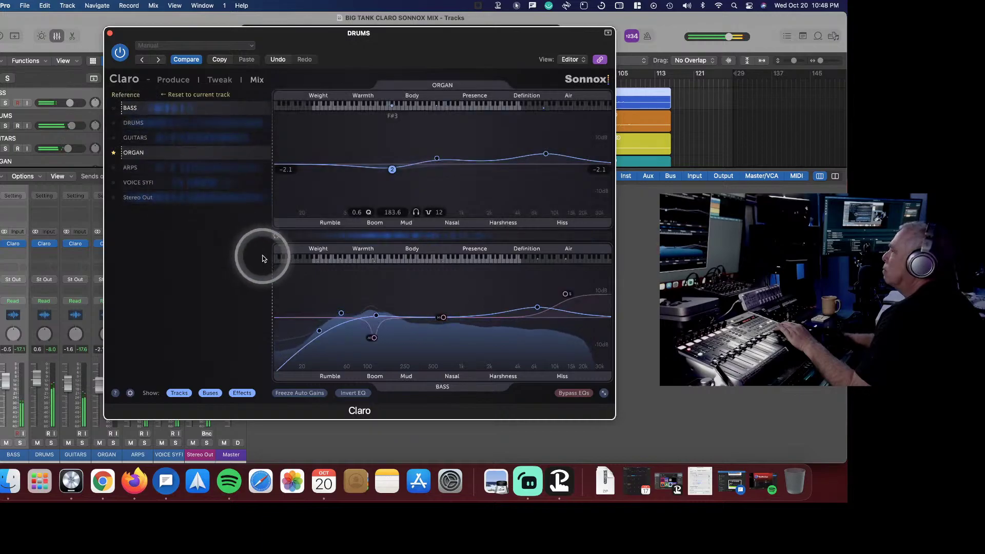
pyautogui.click(172, 123)
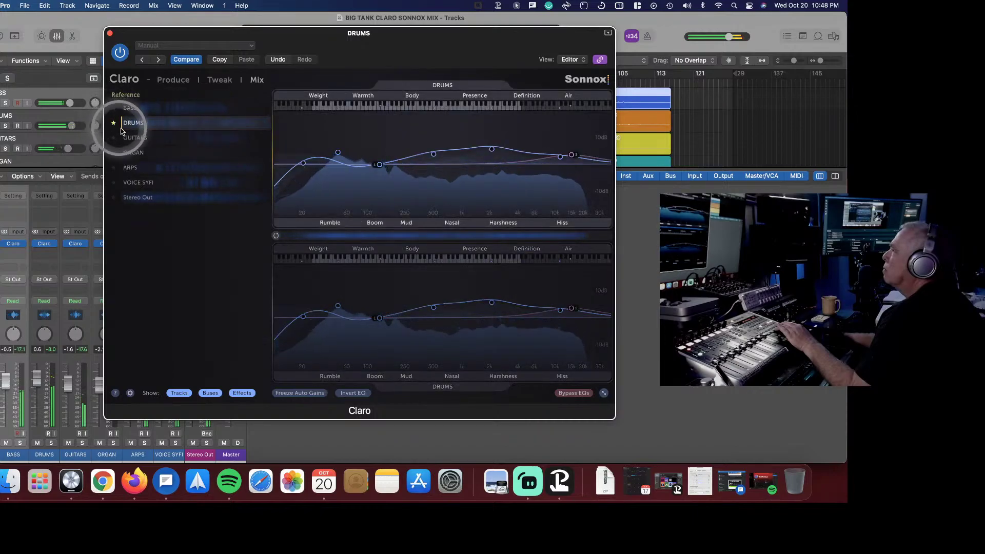
pyautogui.click(114, 123)
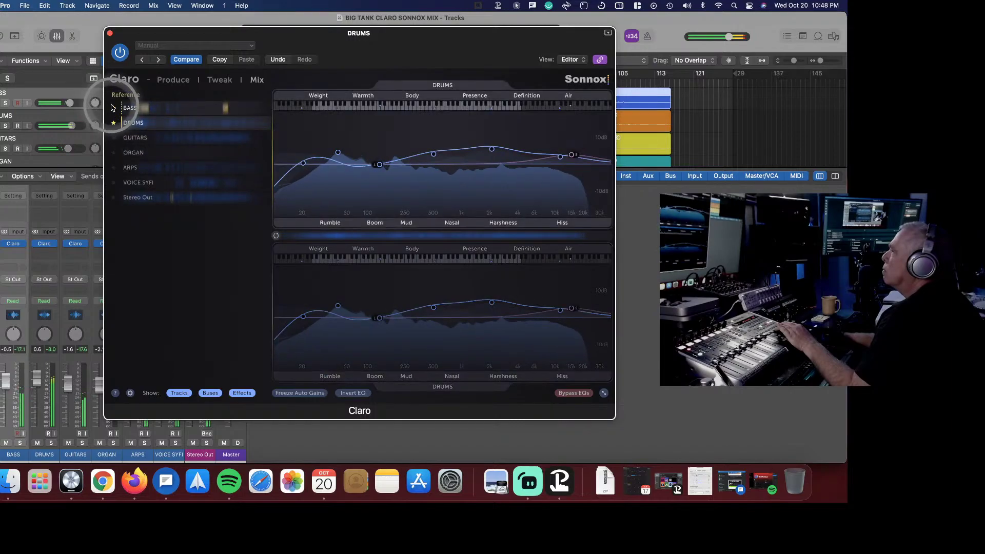
pyautogui.click(145, 109)
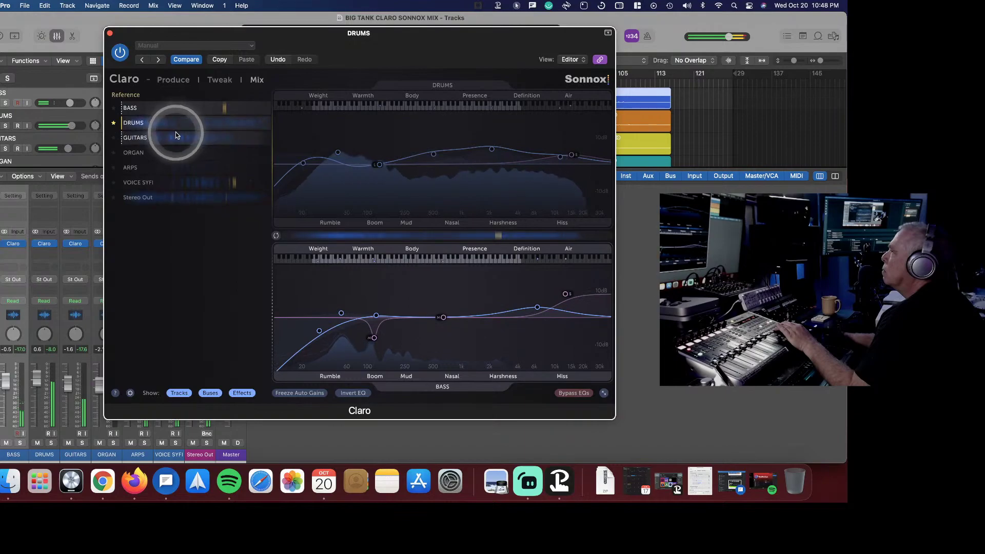
# - With BASS as reference, set its narrow cut to -9.8 dB at 117.4 Hz and its broad band to -0.4 dB at 122.4 Hz, and close Claro
pyautogui.click(114, 107)
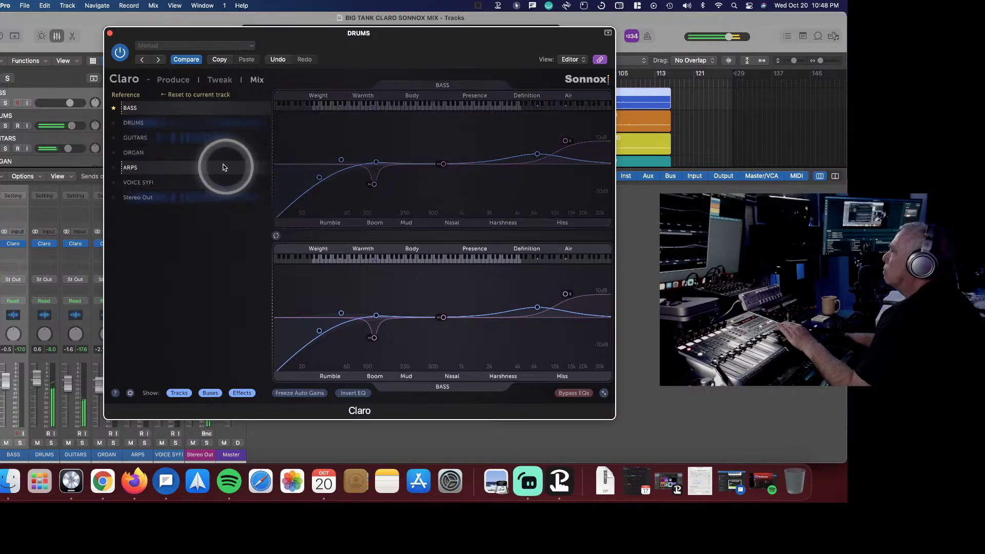
pyautogui.moveTo(374, 185); pyautogui.dragTo(371, 190)
pyautogui.scroll(-1, 370, 190)
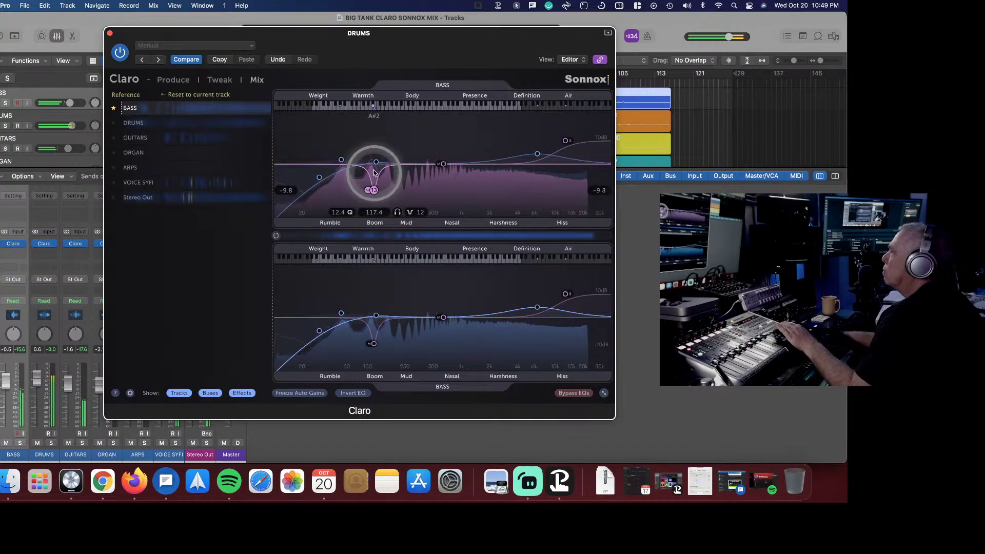
pyautogui.scroll(-10, 375, 163)
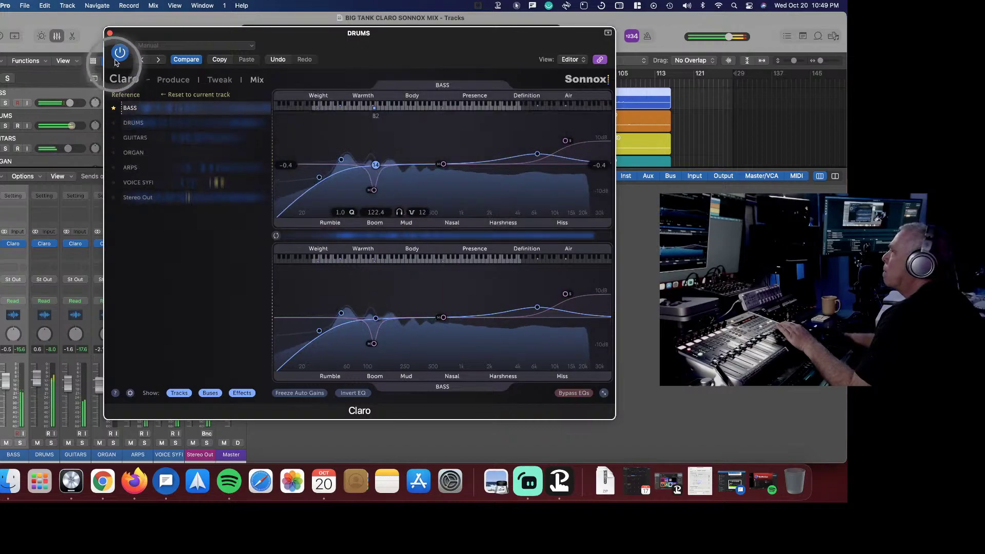
pyautogui.click(110, 33)
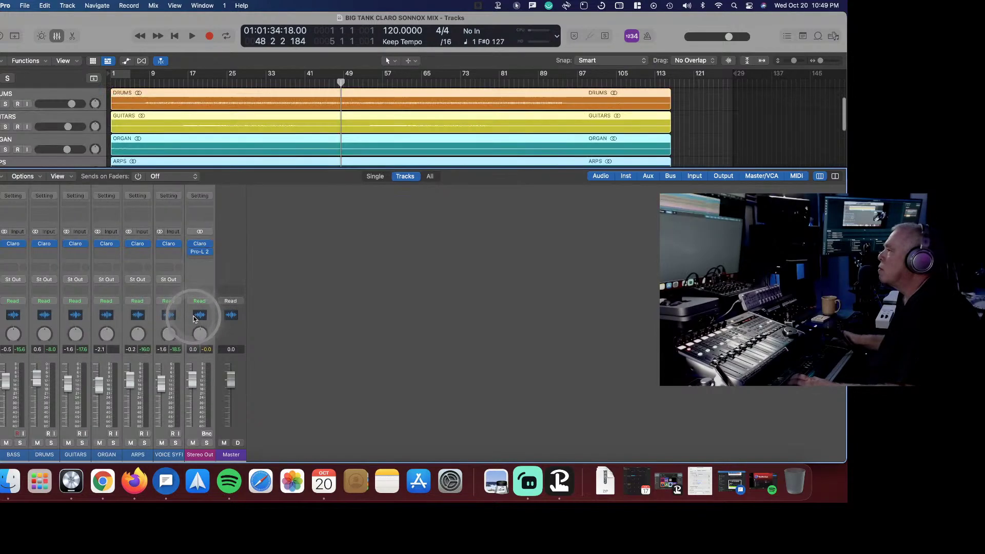
# - Play the song from about bar 9, repeatedly bypassing and re-enabling Claro on all channels to compare the mix with and without EQ
pyautogui.moveTo(195, 244)
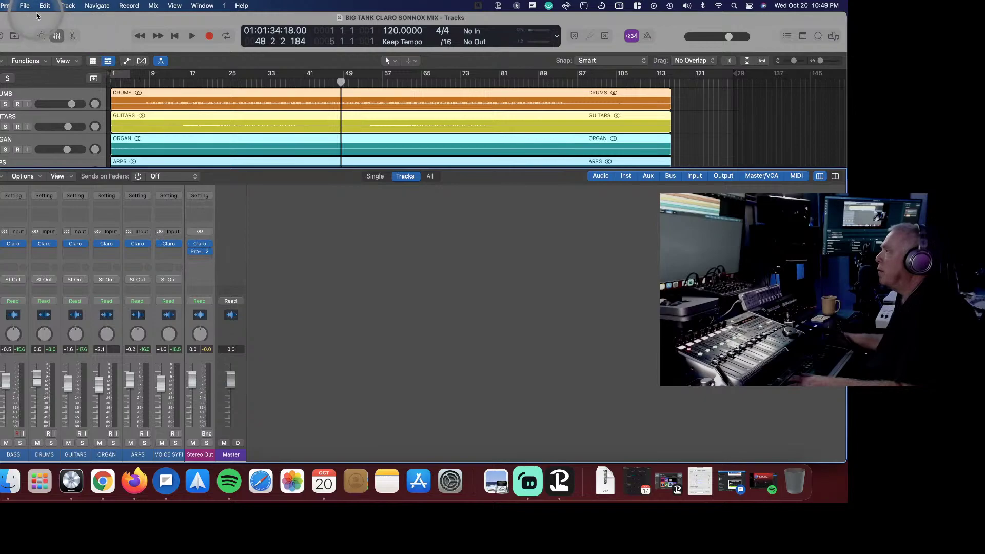
pyautogui.press('space')
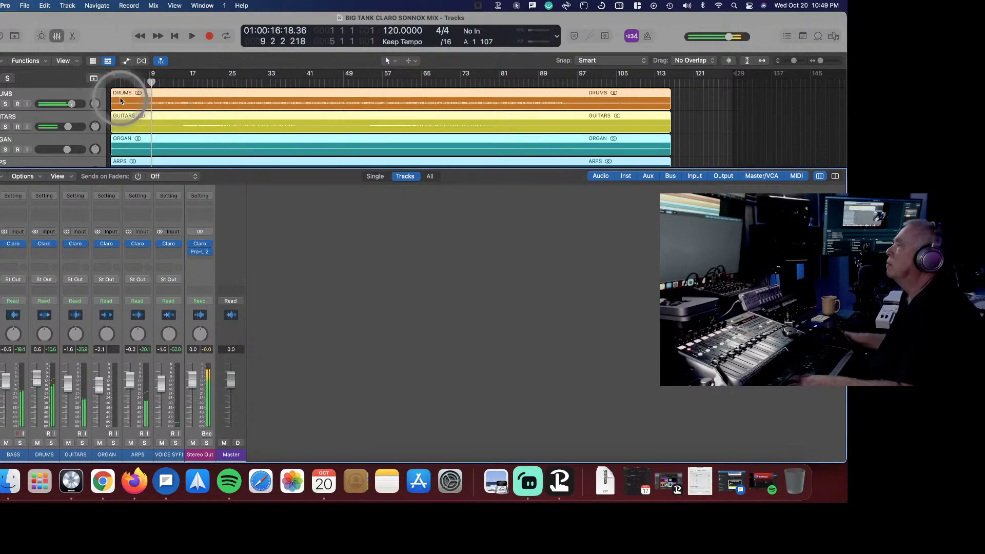
pyautogui.click(149, 81)
pyautogui.press('space')
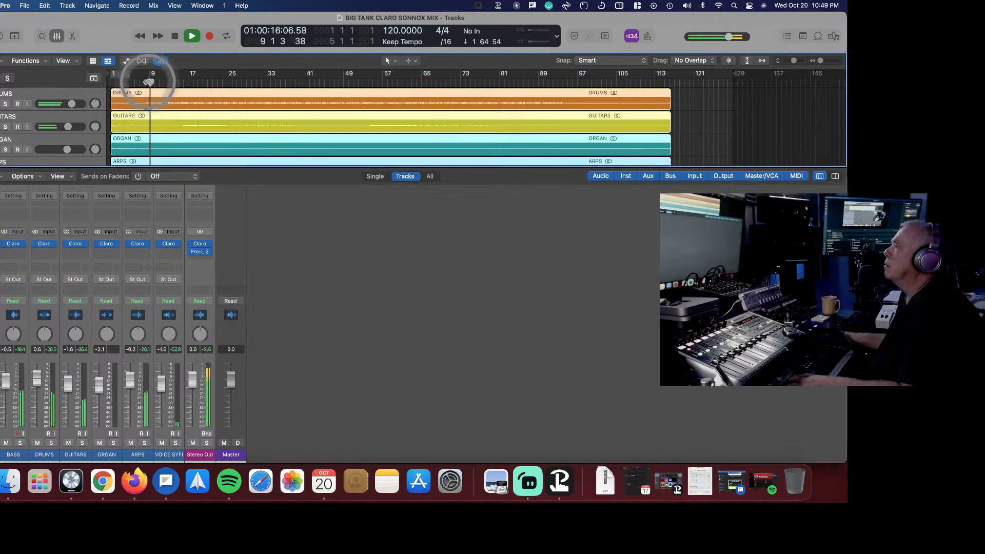
pyautogui.moveTo(192, 246)
pyautogui.hotkey('ctrl', 'b')
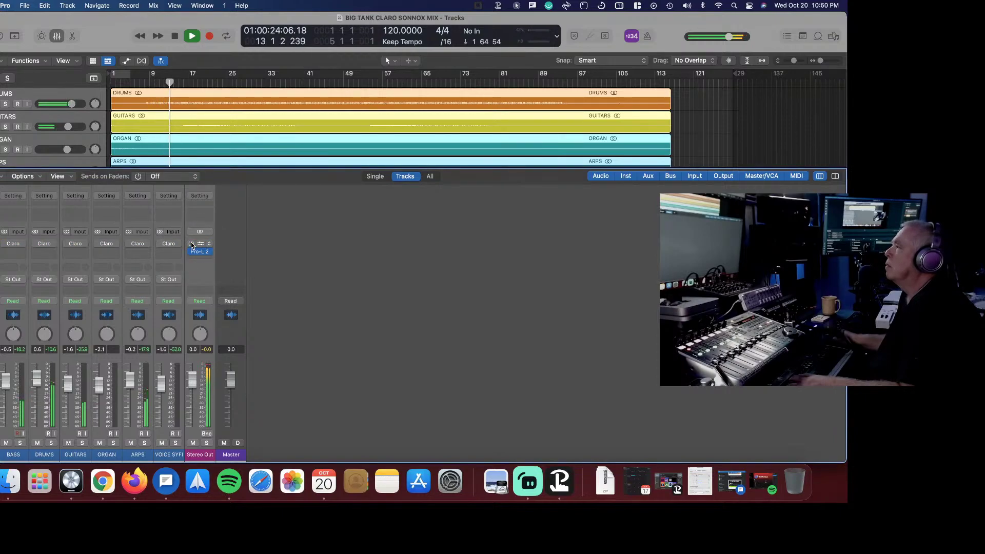
pyautogui.click(191, 244)
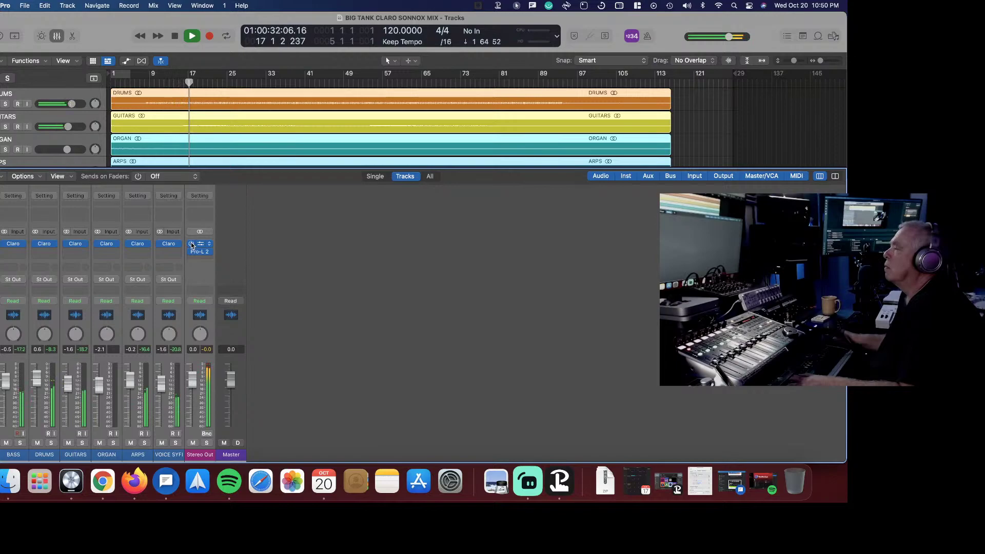
pyautogui.click(192, 245)
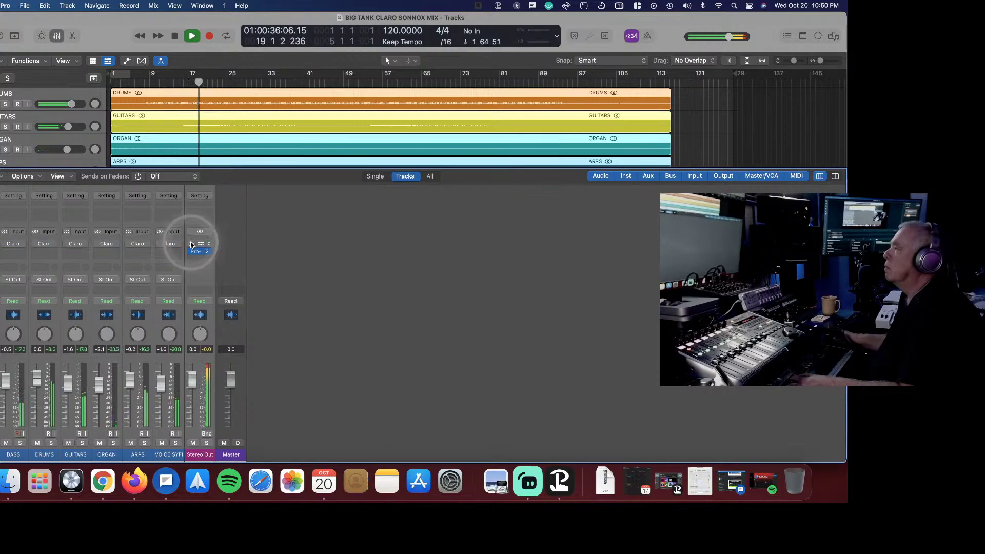
pyautogui.click(191, 244)
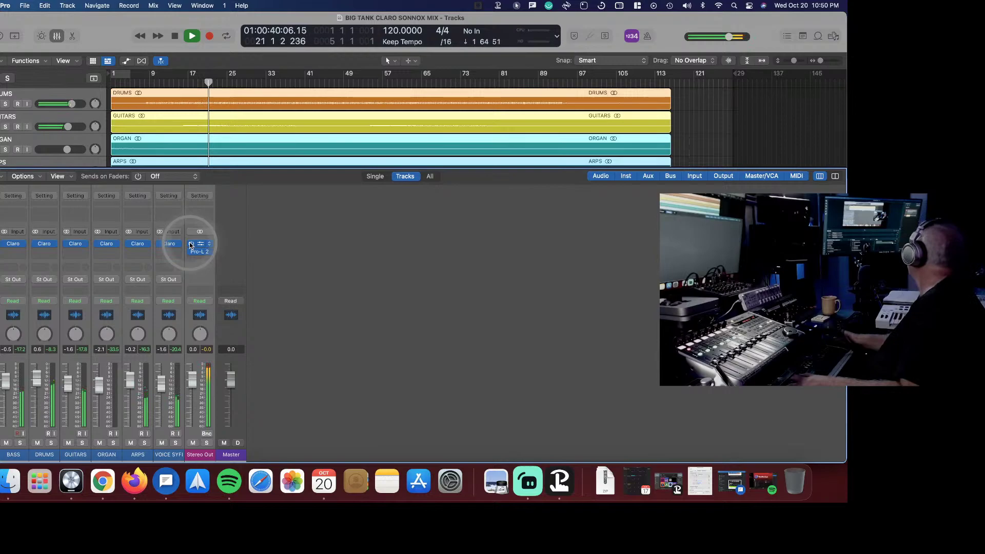
pyautogui.click(191, 245)
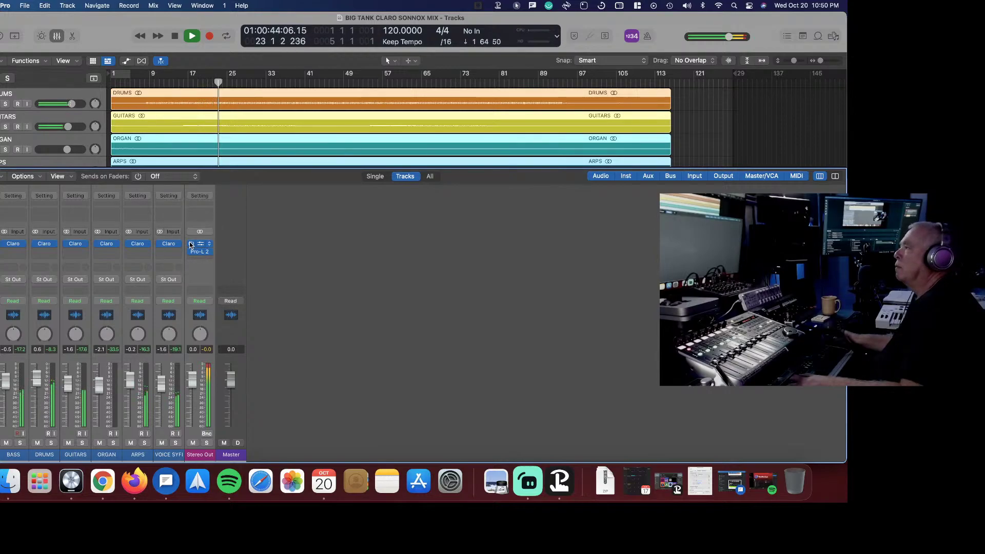
pyautogui.click(190, 244)
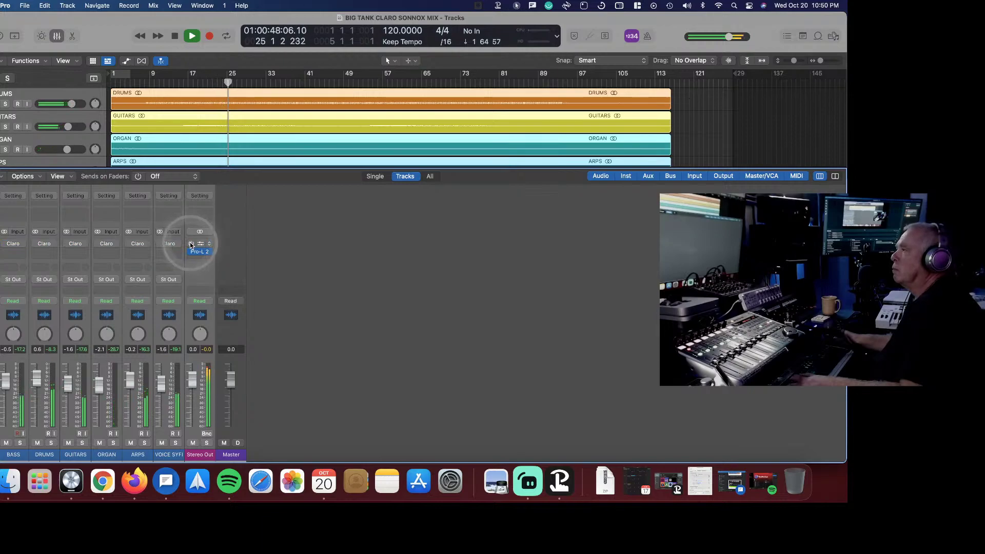
pyautogui.click(190, 244)
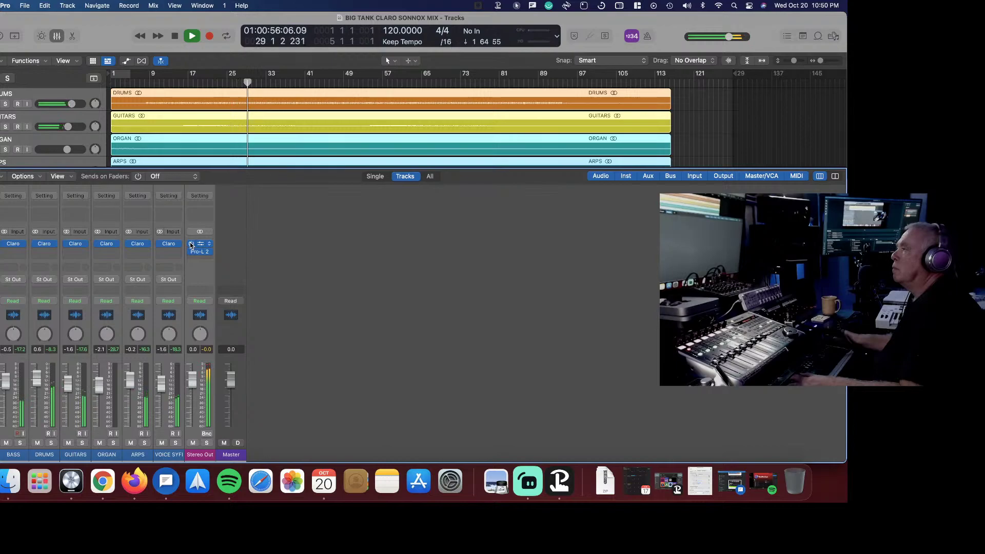
pyautogui.click(190, 245)
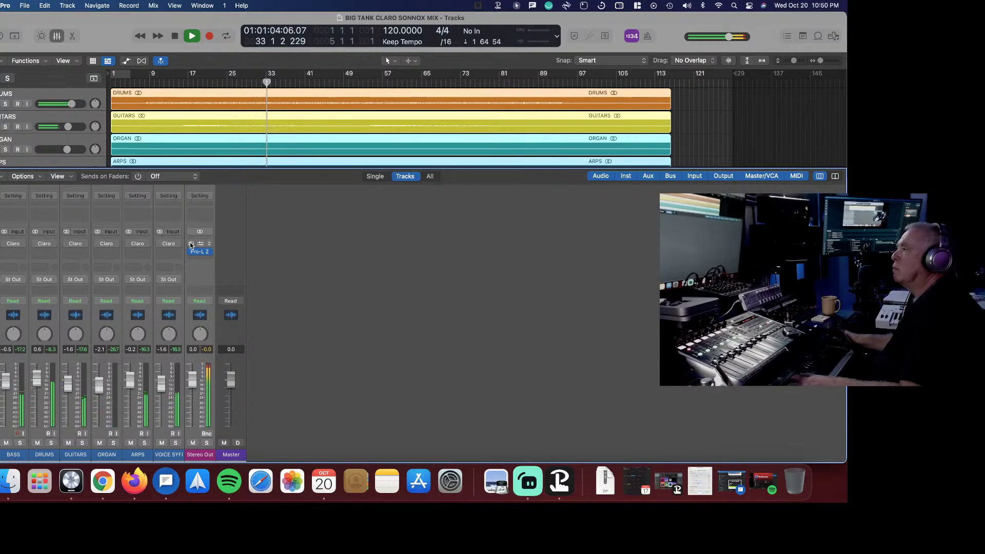
# - Keep comparing the playing mix from about bar 33 to bar 94 by alternately enabling and bypassing Claro on all channels, ending with Claro enabled
pyautogui.click(190, 245)
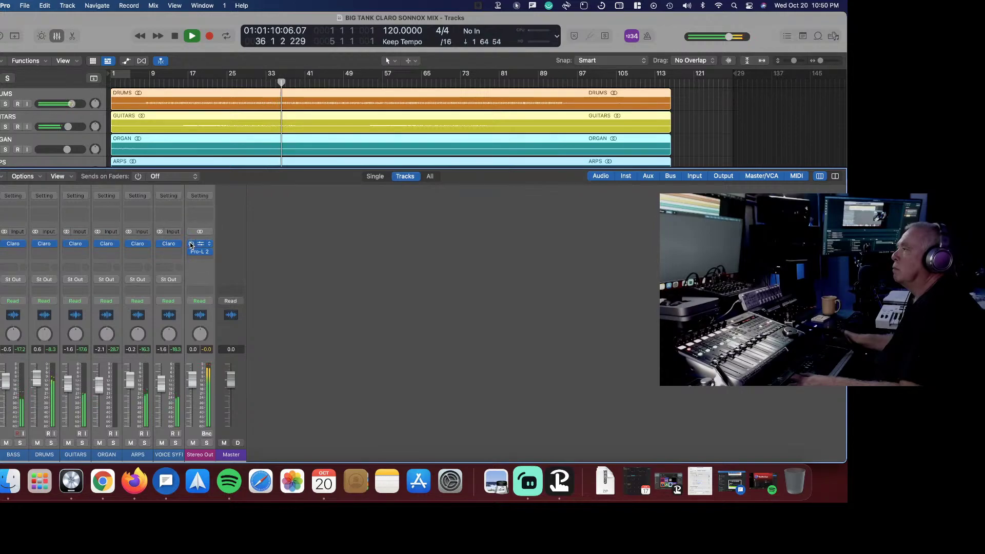
pyautogui.click(190, 244)
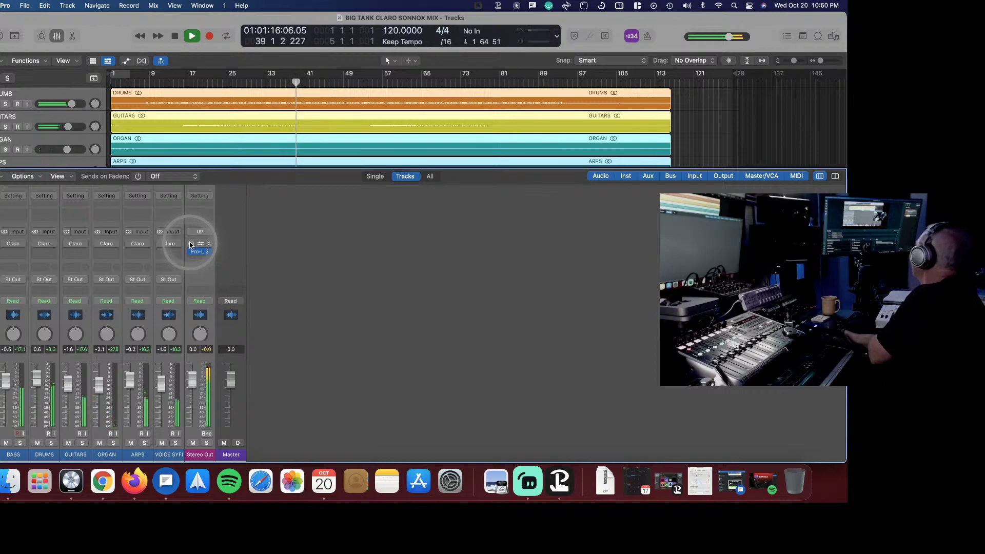
pyautogui.click(190, 244)
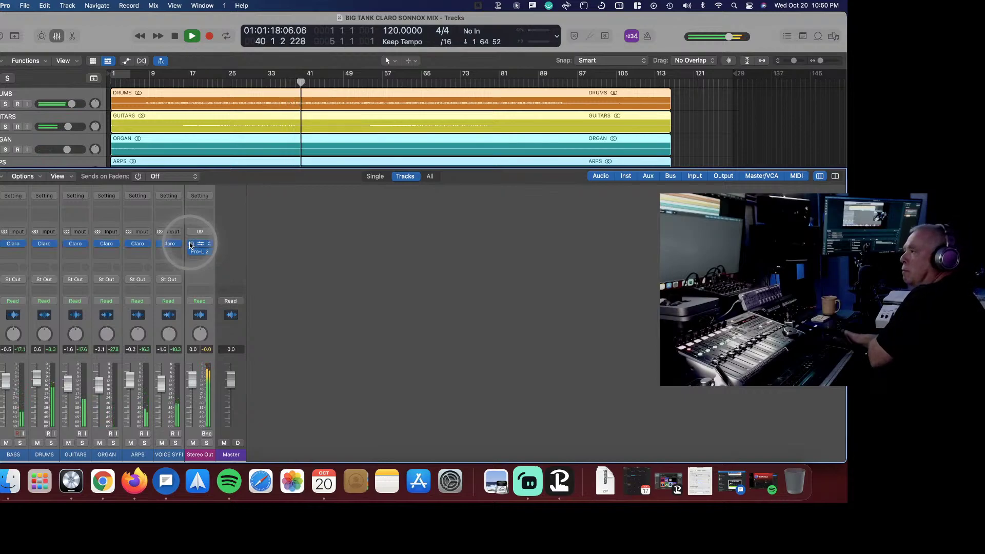
pyautogui.click(189, 244)
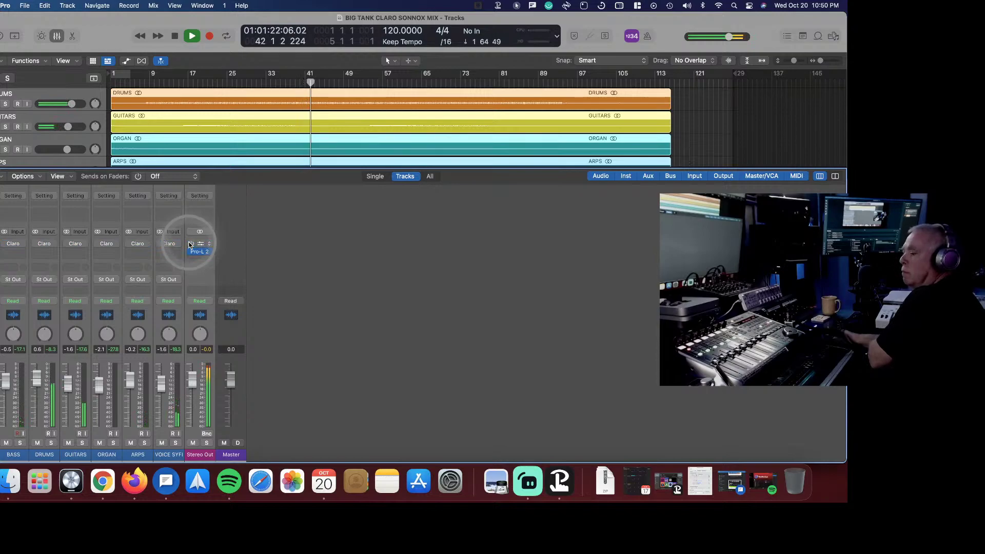
pyautogui.click(189, 245)
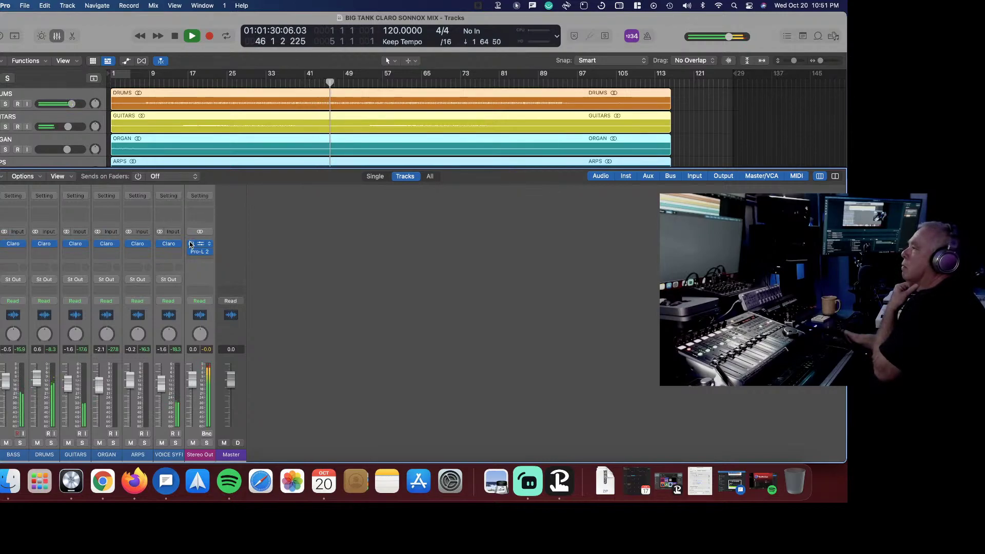
pyautogui.click(190, 244)
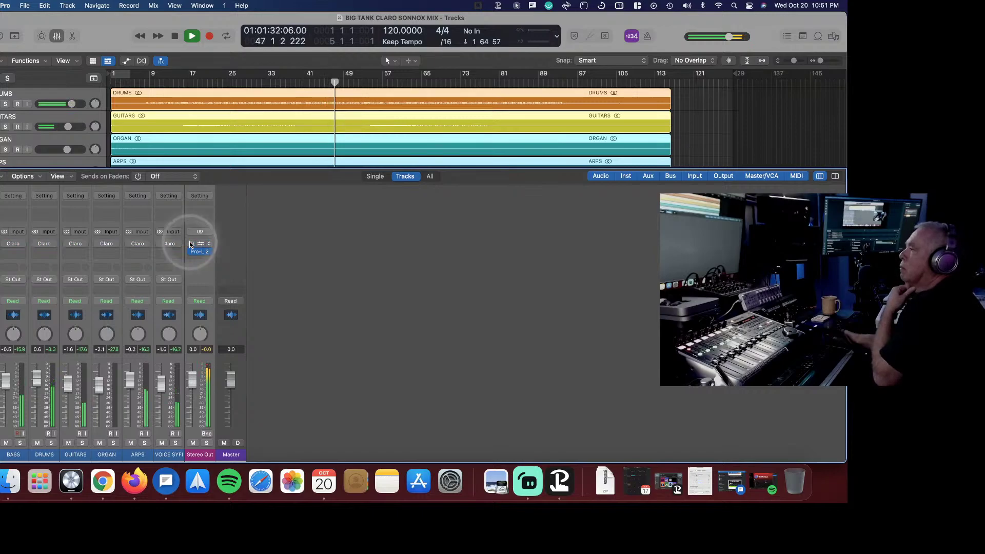
pyautogui.click(189, 244)
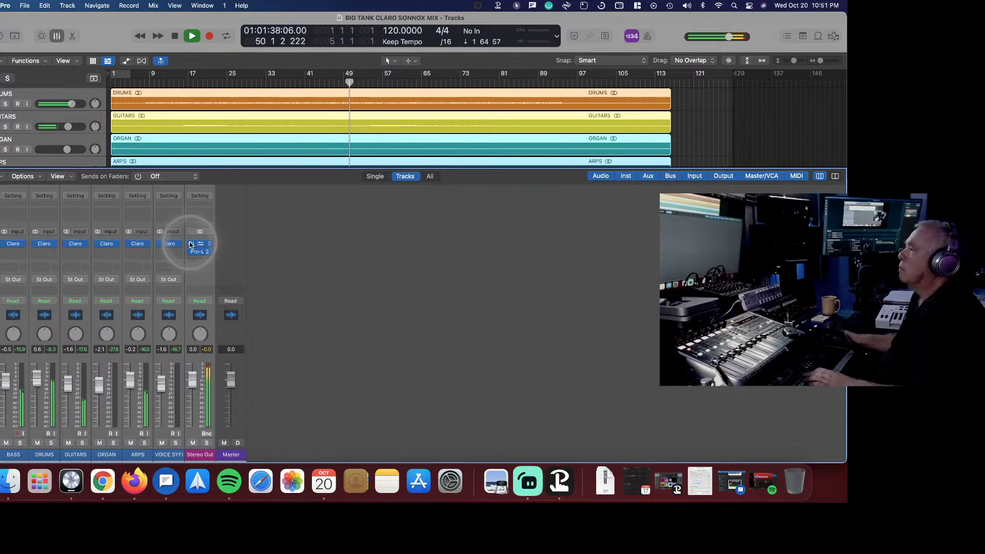
pyautogui.click(189, 245)
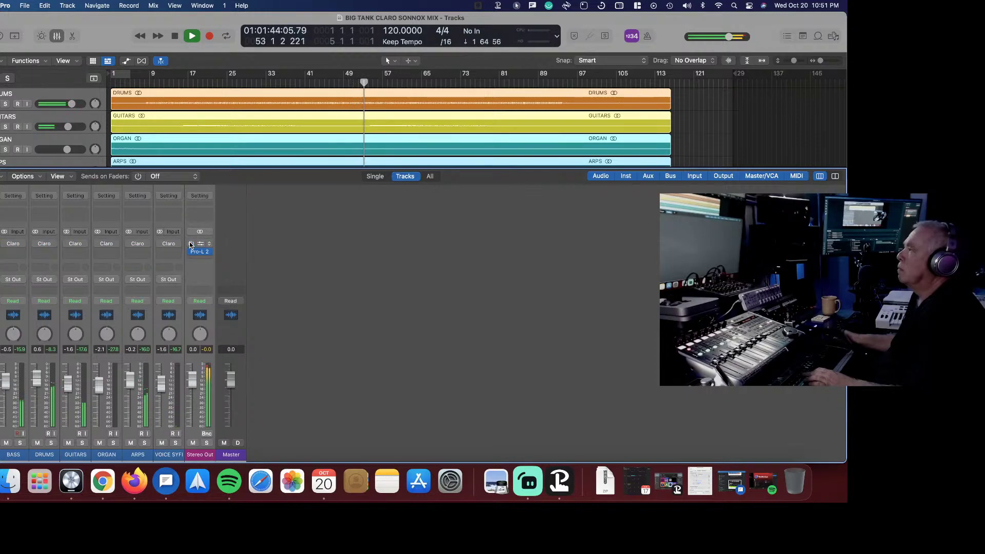
pyautogui.click(190, 244)
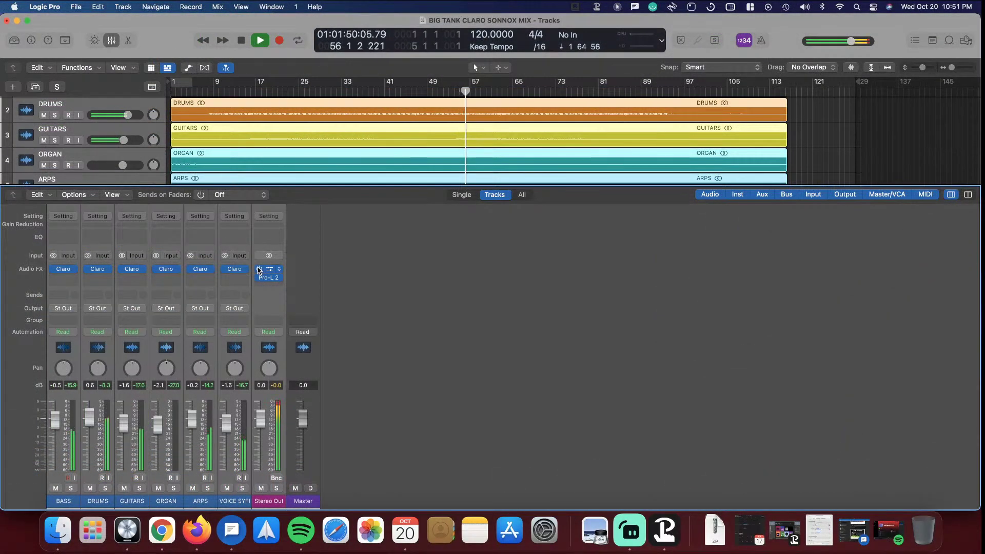
pyautogui.click(259, 271)
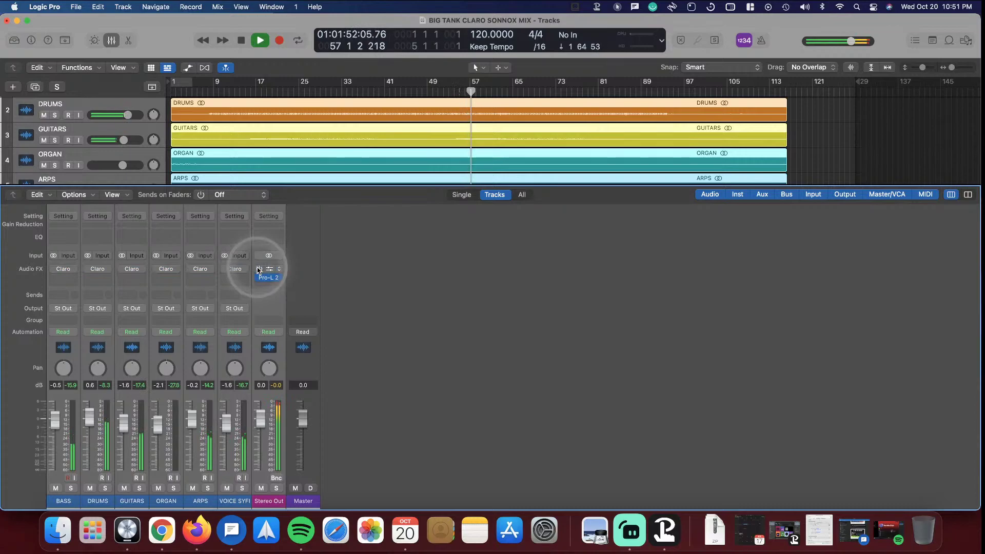
pyautogui.click(259, 271)
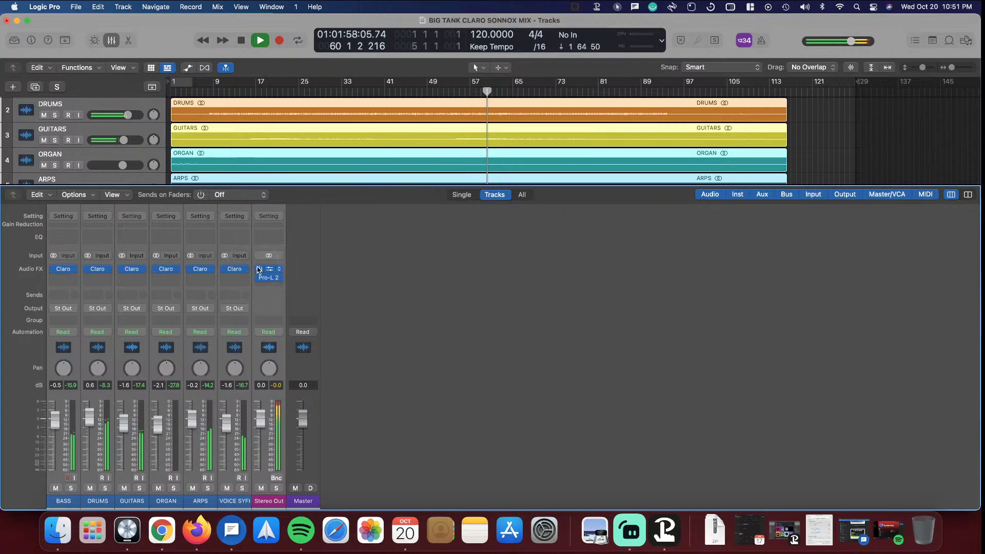
pyautogui.click(258, 271)
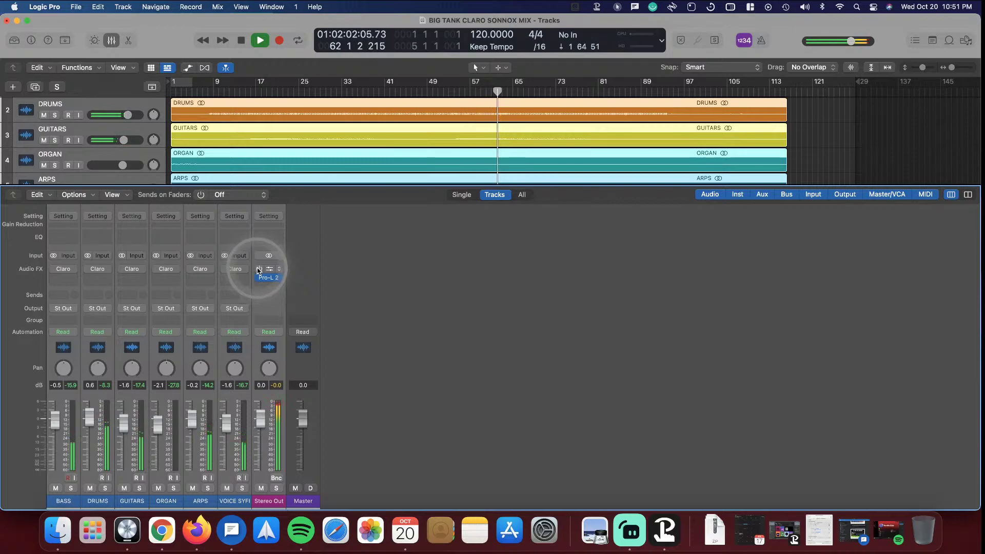
pyautogui.click(259, 270)
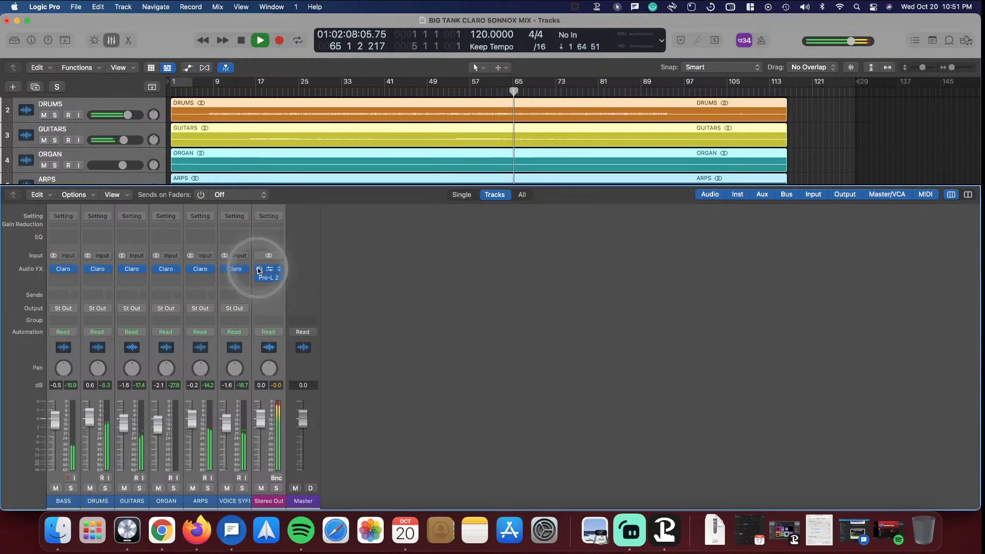
pyautogui.click(259, 270)
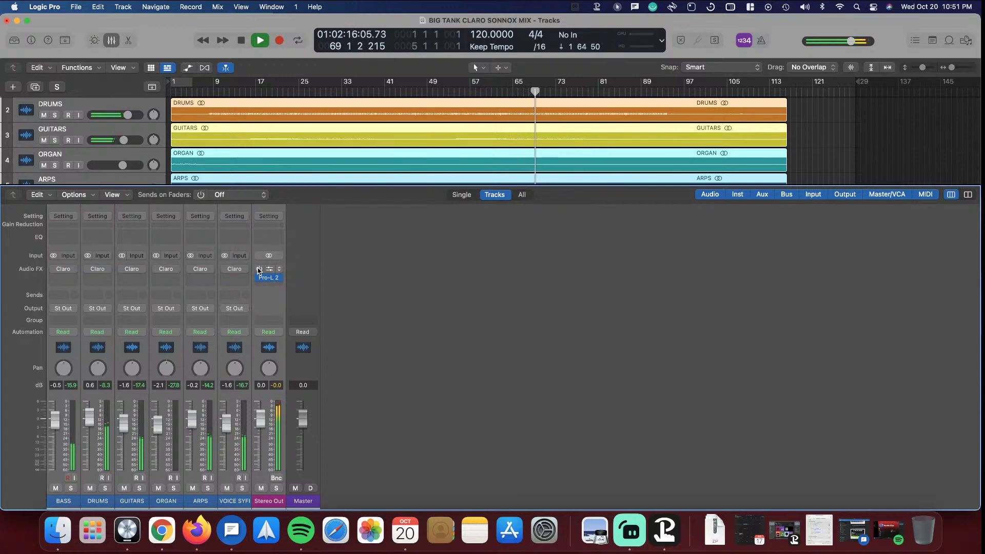
pyautogui.click(259, 271)
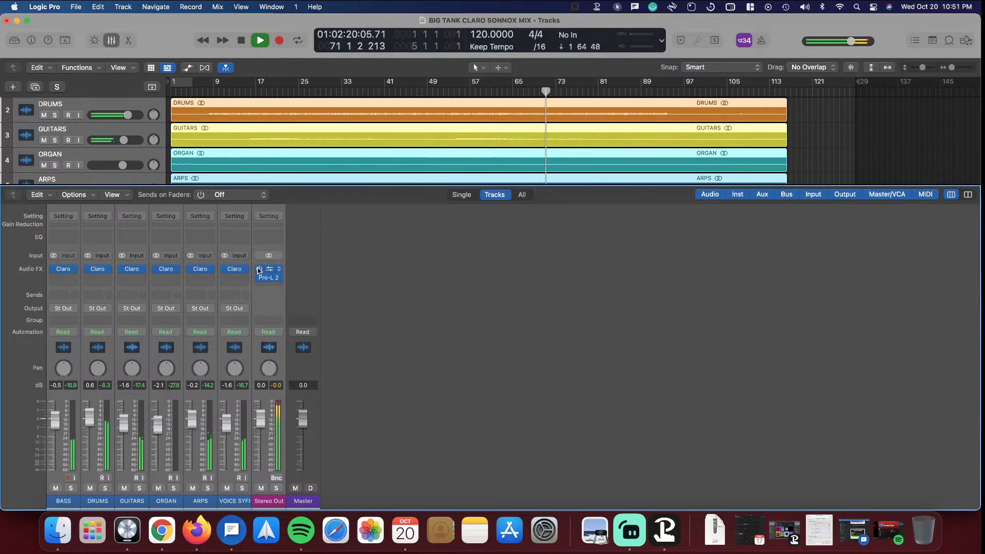
pyautogui.click(259, 270)
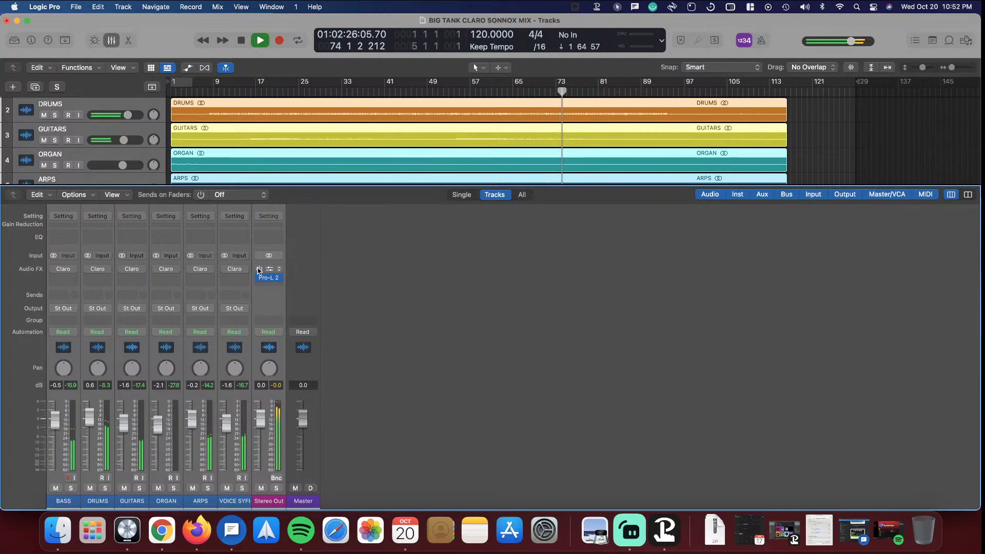
pyautogui.click(259, 270)
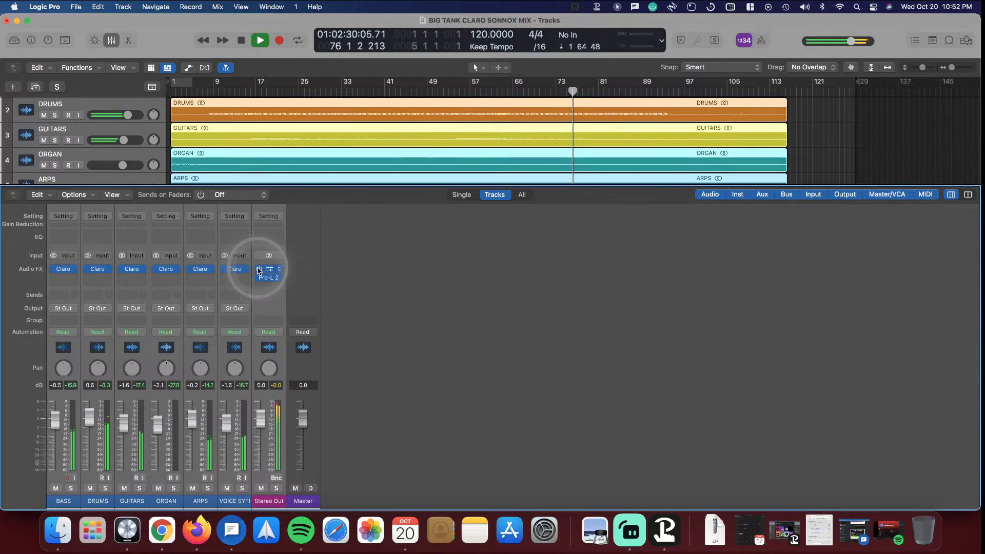
pyautogui.click(258, 270)
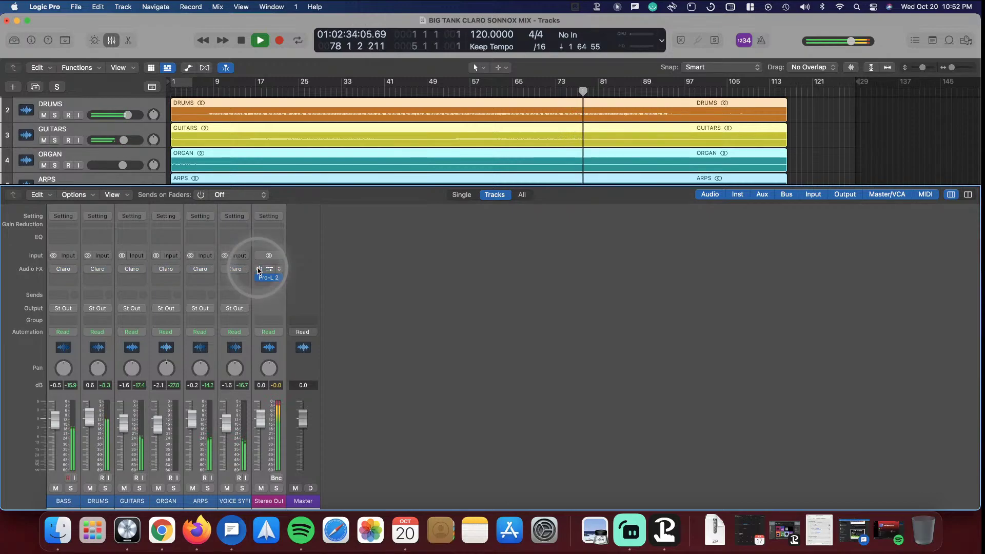
pyautogui.click(259, 271)
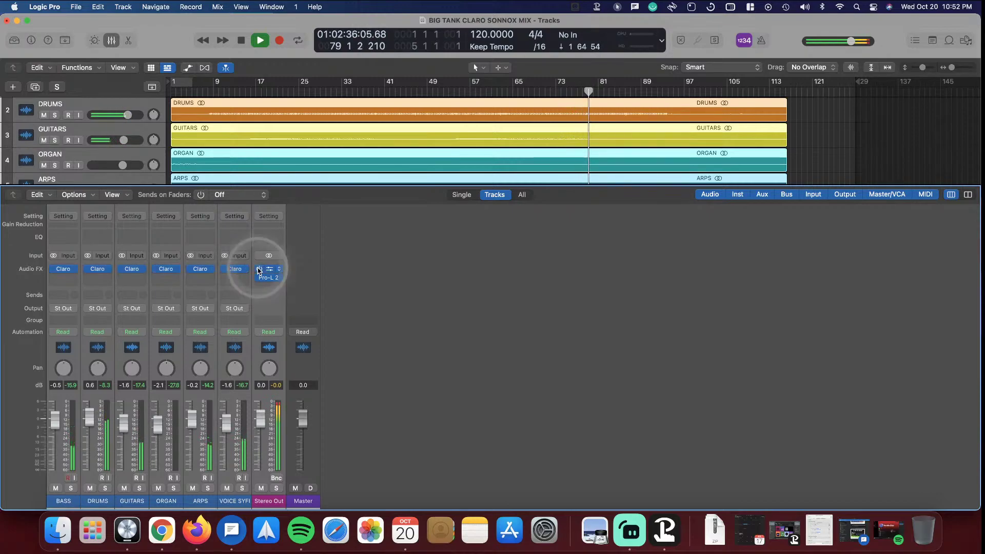
pyautogui.click(259, 270)
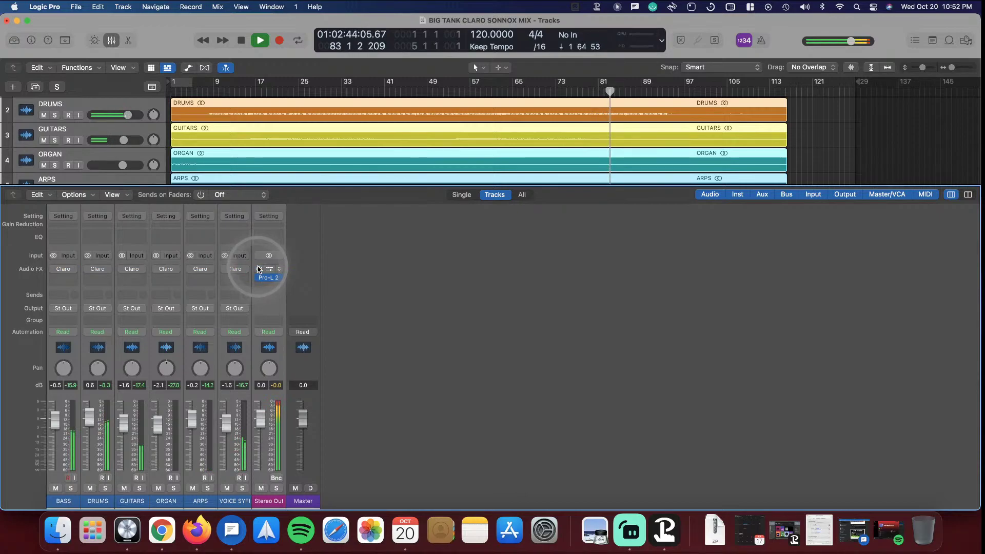
pyautogui.click(259, 269)
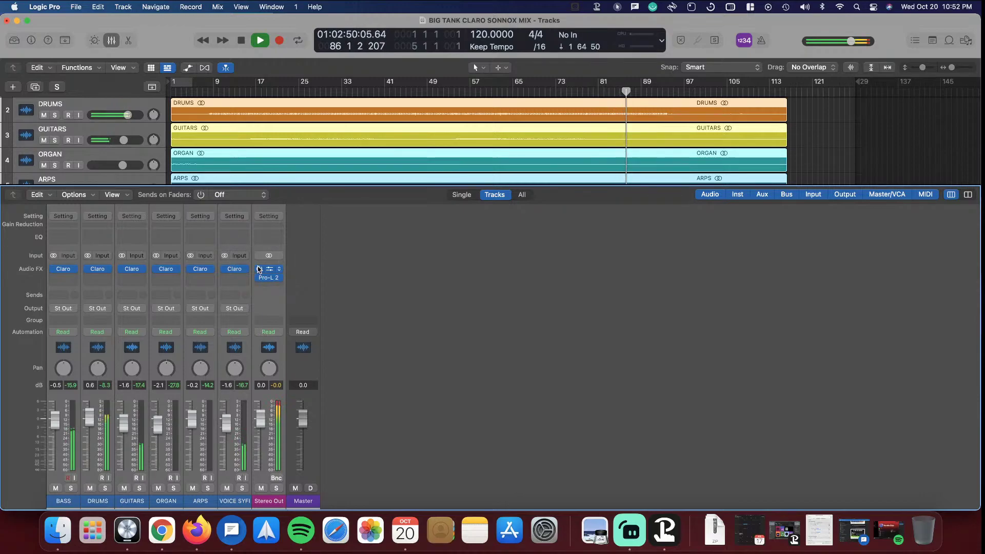
pyautogui.click(259, 268)
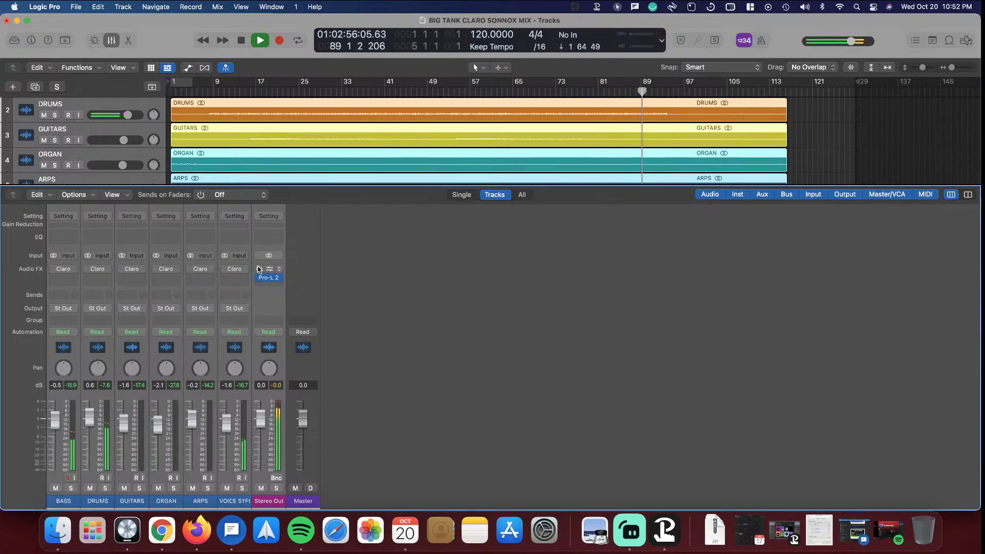
pyautogui.click(259, 268)
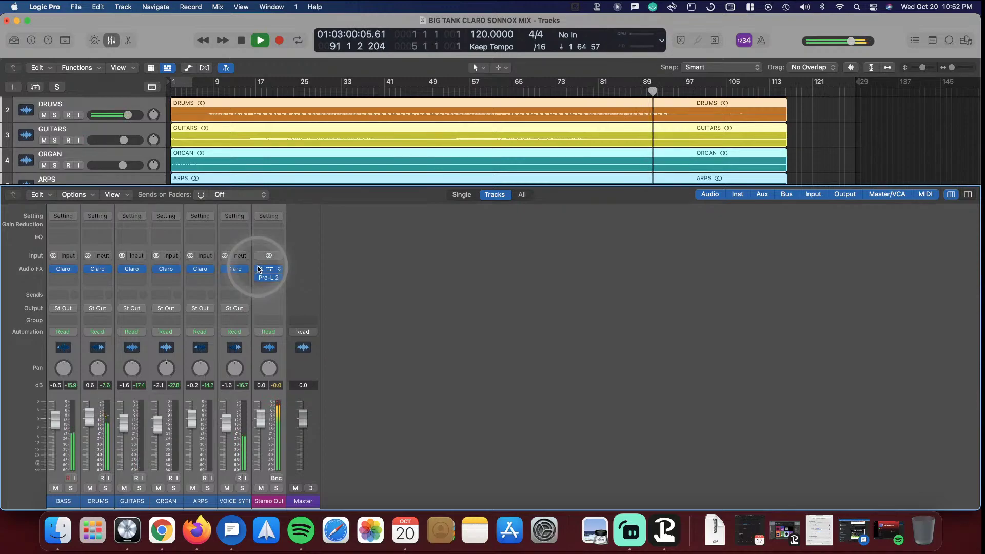
pyautogui.click(259, 268)
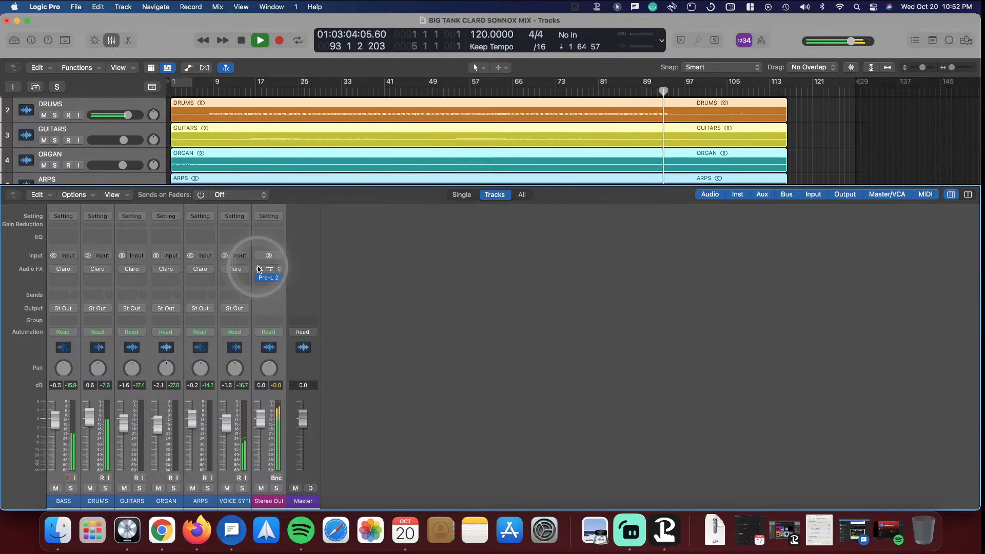
pyautogui.click(258, 268)
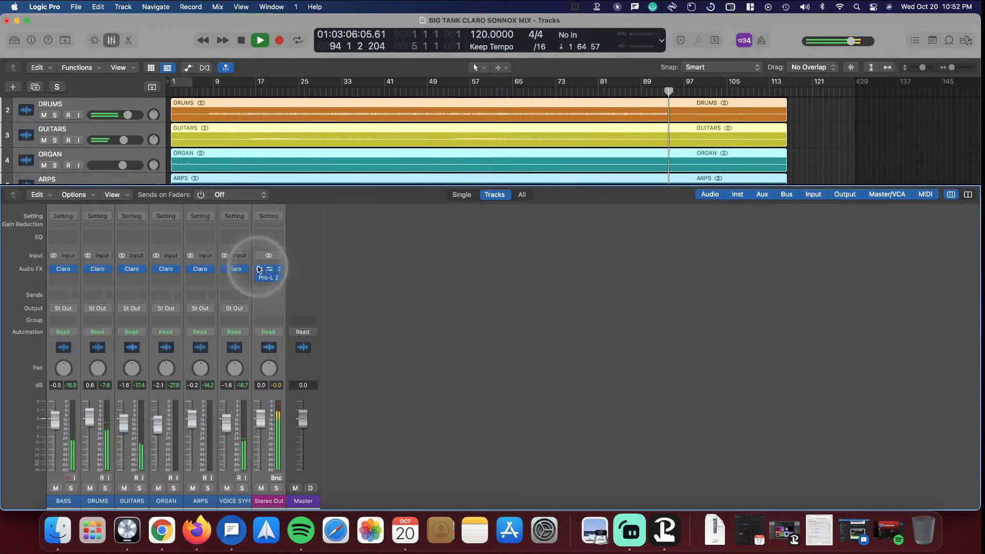